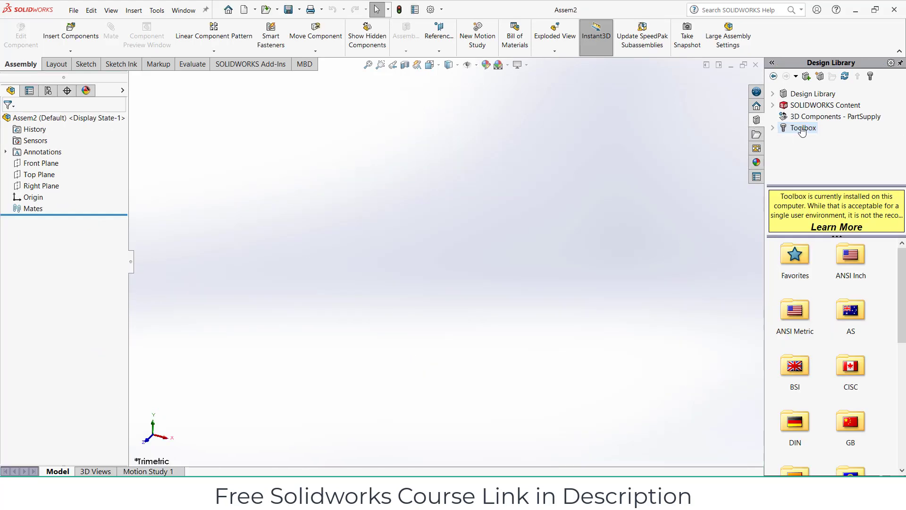
Step: Insert an ANSI Metric spur gear from the Toolbox with module 1, 25 teeth, pressure angle 20 and face width 10
double_click(803, 314)
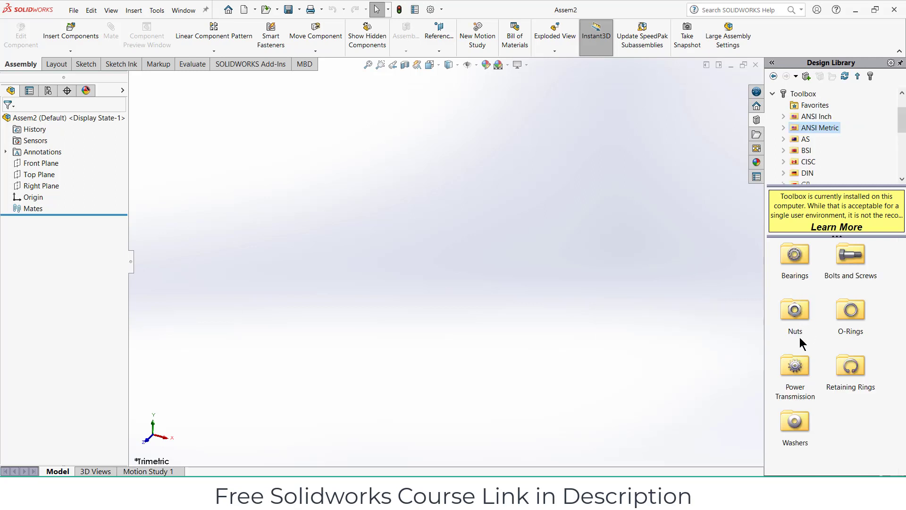
double_click(797, 366)
double_click(787, 260)
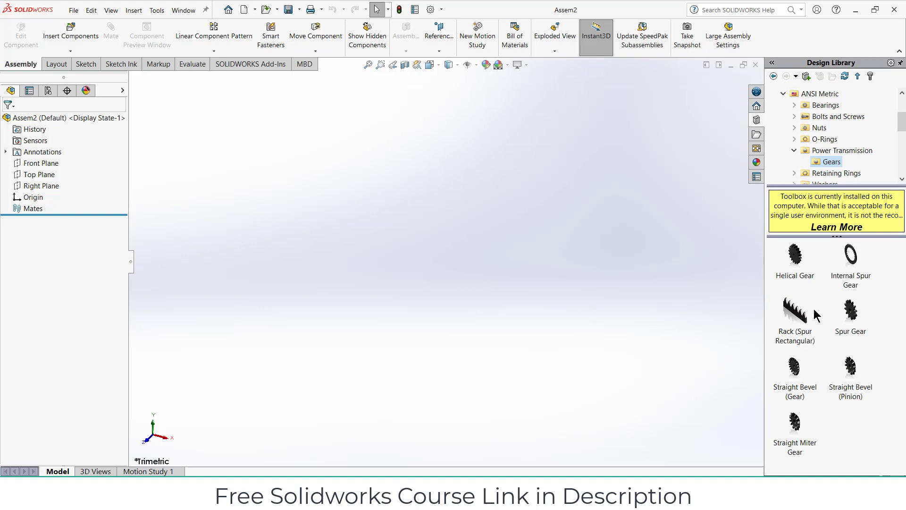
left_click_drag(847, 323, 529, 291)
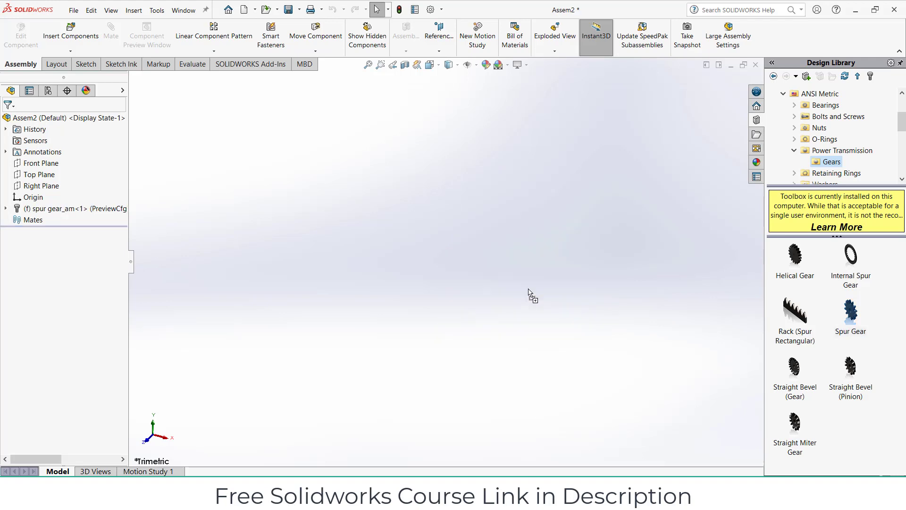
middle_click_drag(456, 308, 393, 292)
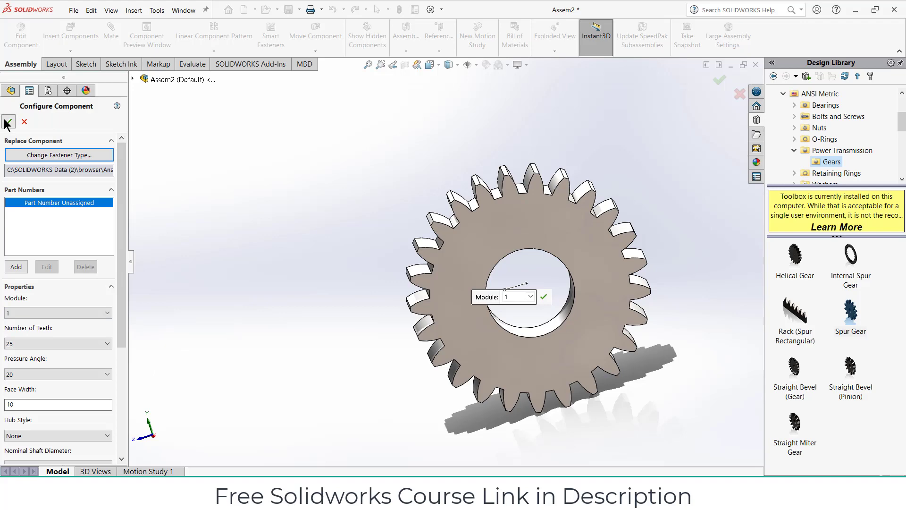
left_click(7, 123)
left_click(9, 121)
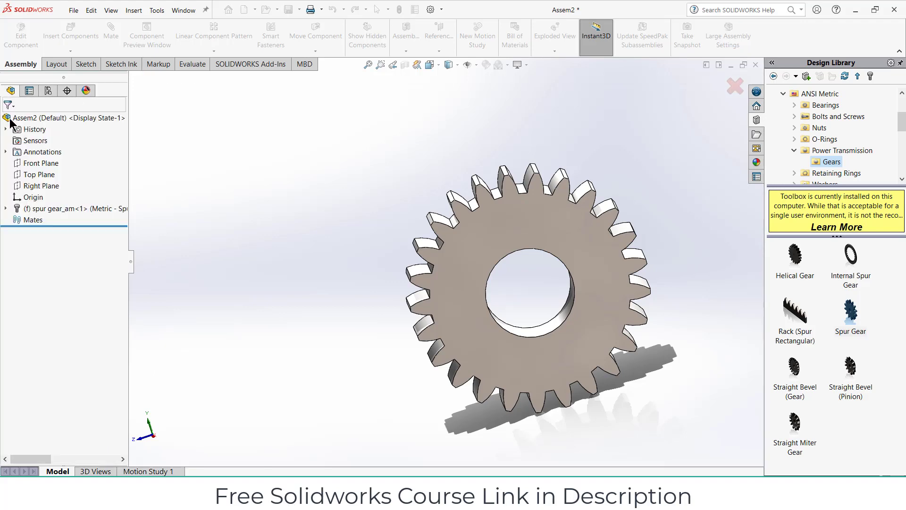
Step: Start an assembly sketch on the spur gear's flat face and convert the face's toothed outline into sketch entities
left_click(507, 227)
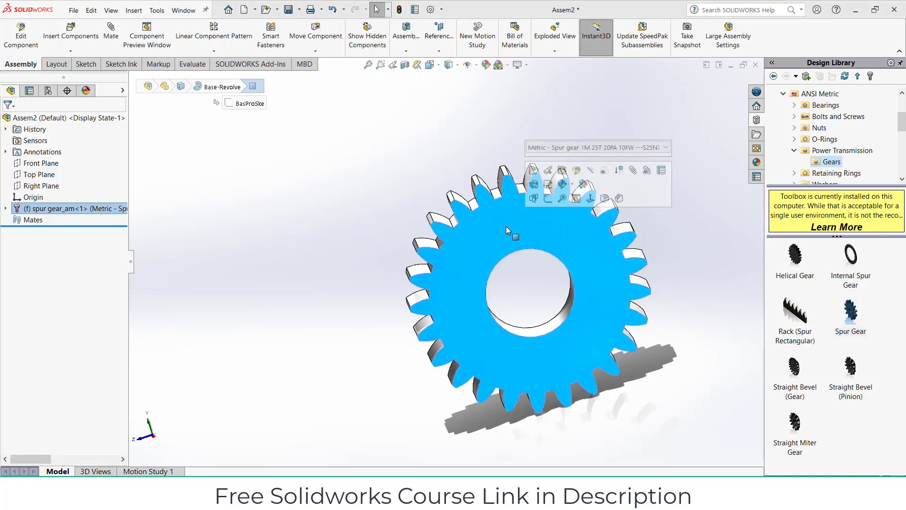
key("ctrl+4")
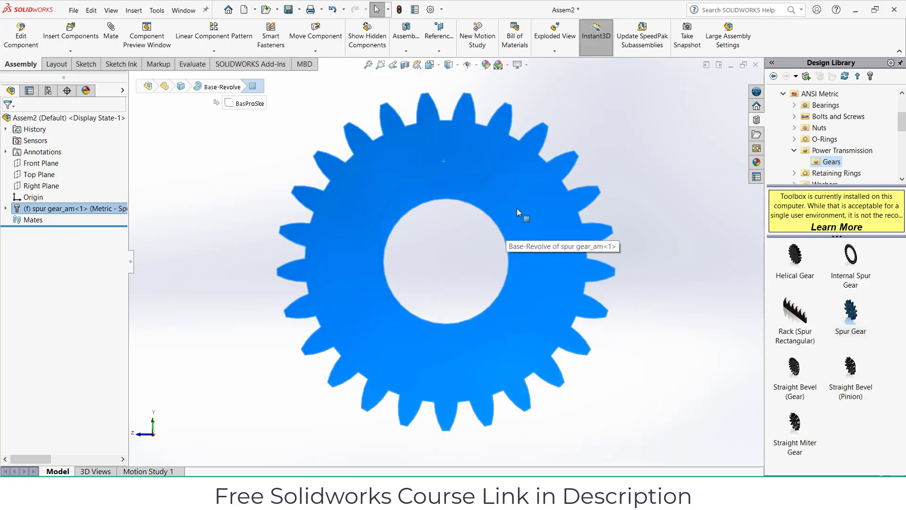
left_click(80, 63)
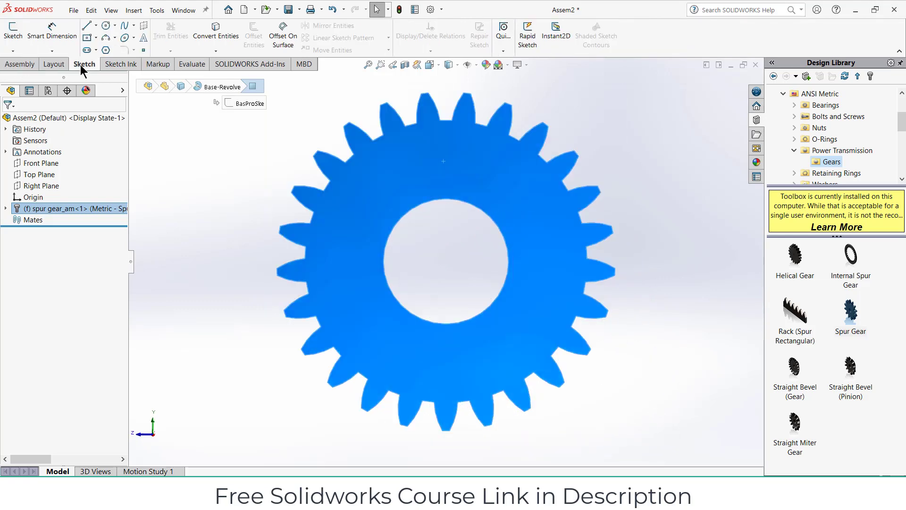
left_click(9, 34)
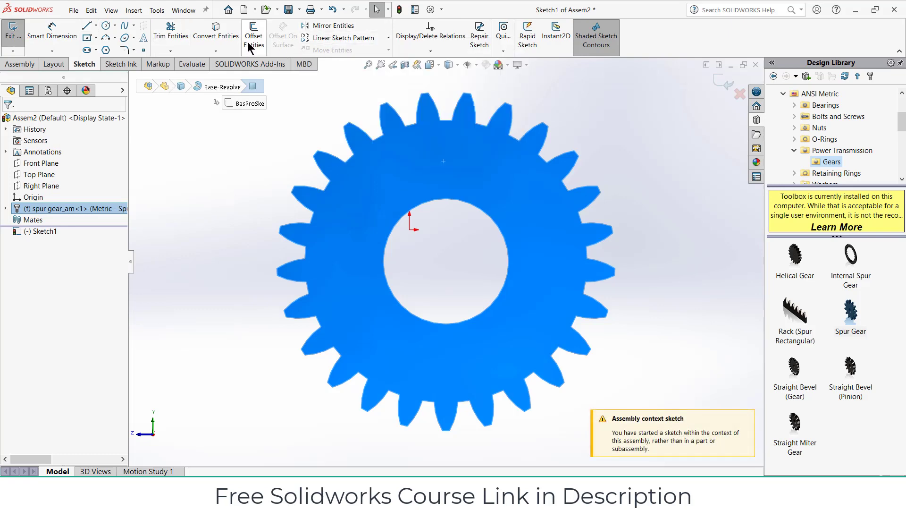
left_click(219, 26)
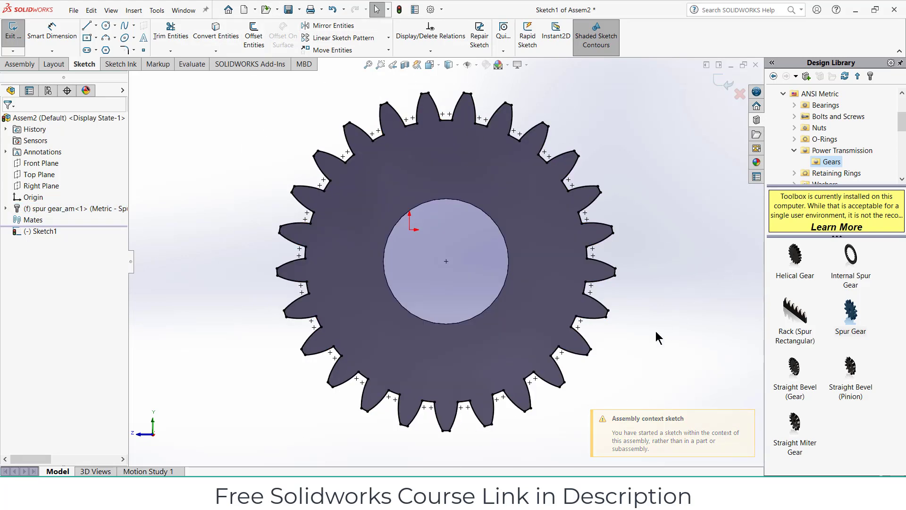
Step: Copy all the converted gear outline entities, continuing despite the items that cannot be copied
key("ctrl+a")
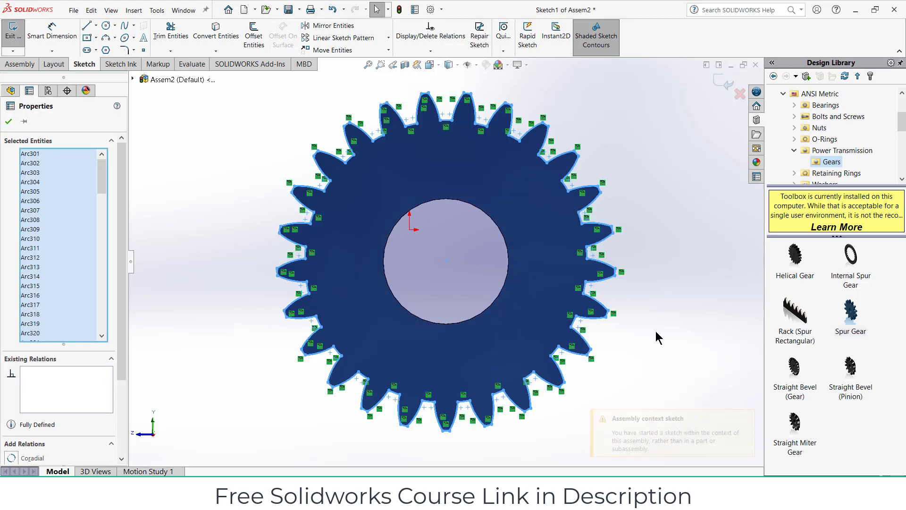
key("ctrl+c")
left_click(480, 256)
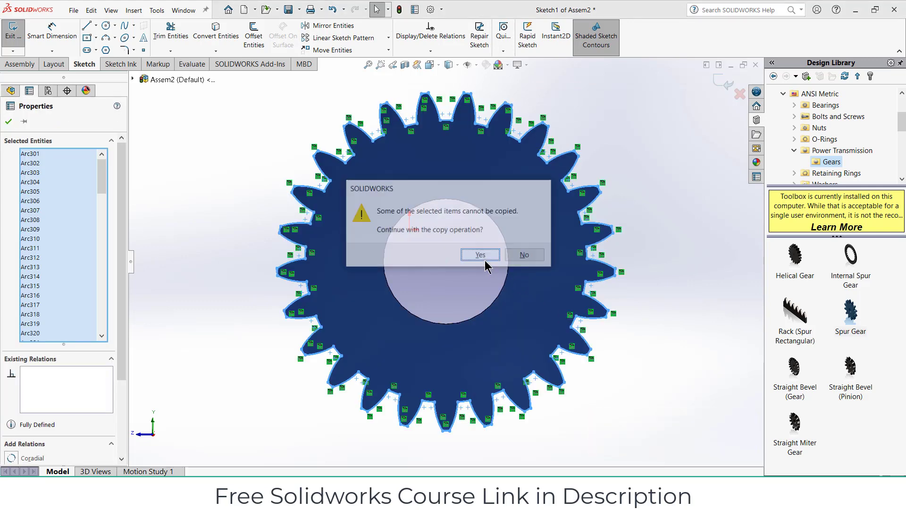
left_click(9, 121)
Step: Create a new part in the assembly on the Front Plane and paste the copied gear outline into its sketch
left_click(14, 65)
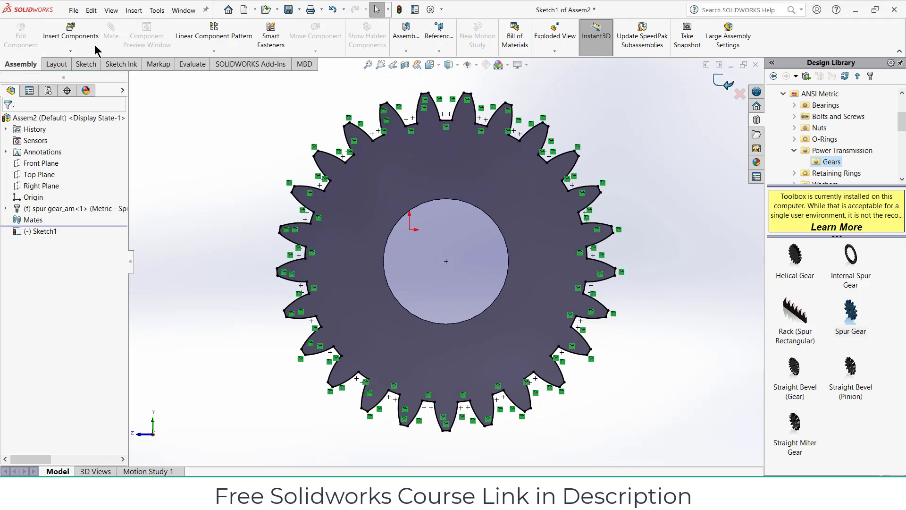
left_click(70, 50)
left_click(73, 73)
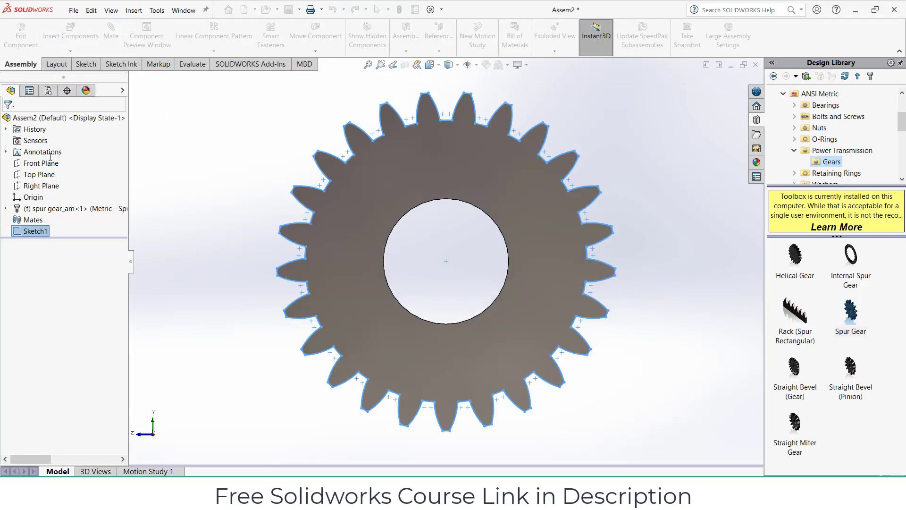
left_click(41, 164)
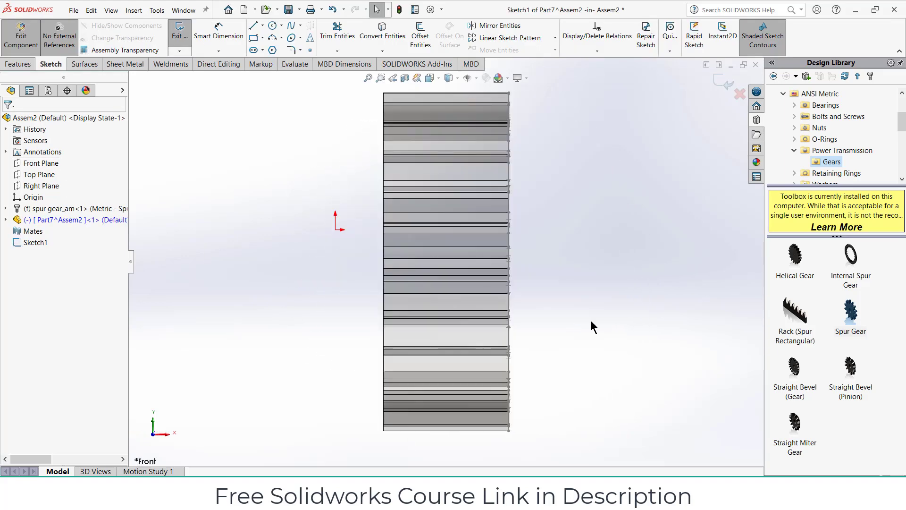
scroll(304, 178, "up", 3)
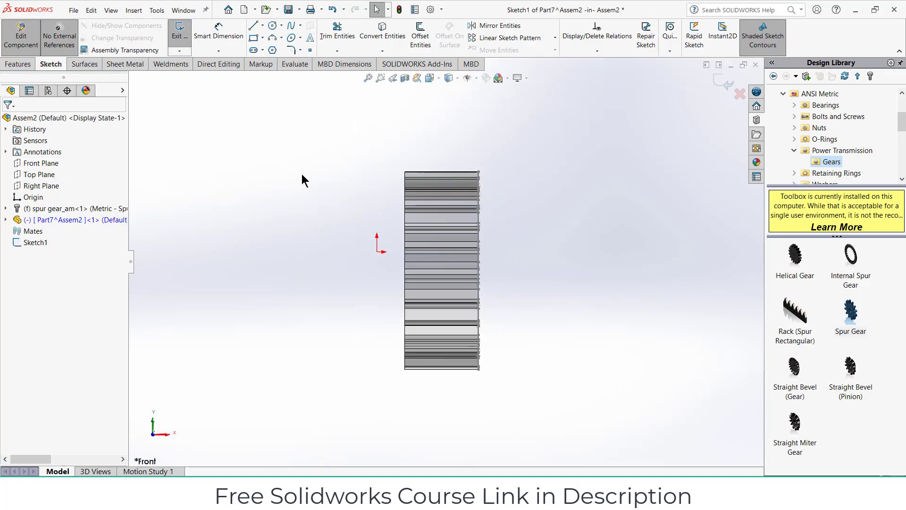
key("ctrl+v")
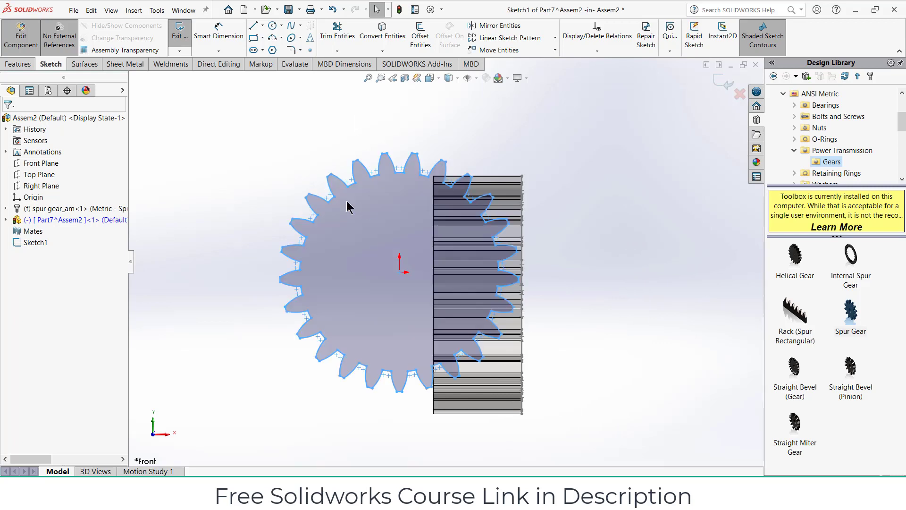
Step: Extrude the pasted gear profile as a blind boss 50 mm deep
left_click(5, 66)
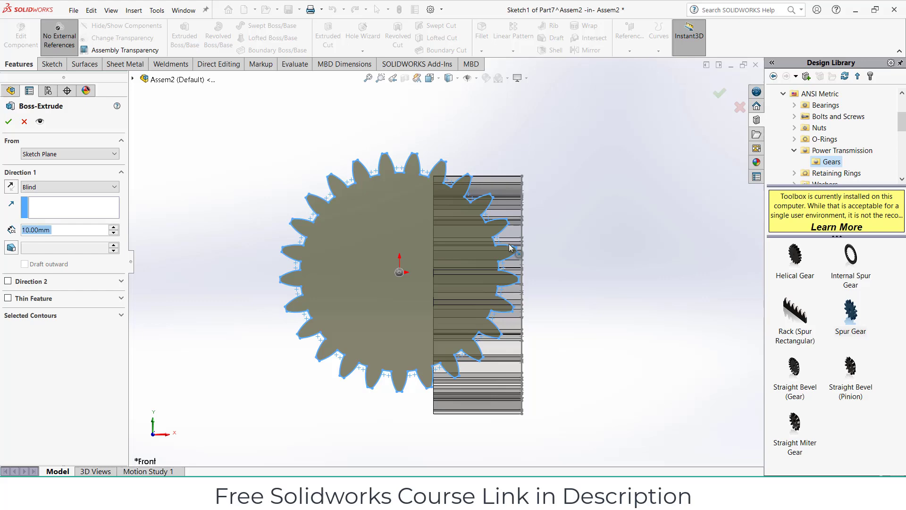
scroll(531, 249, "up", 2)
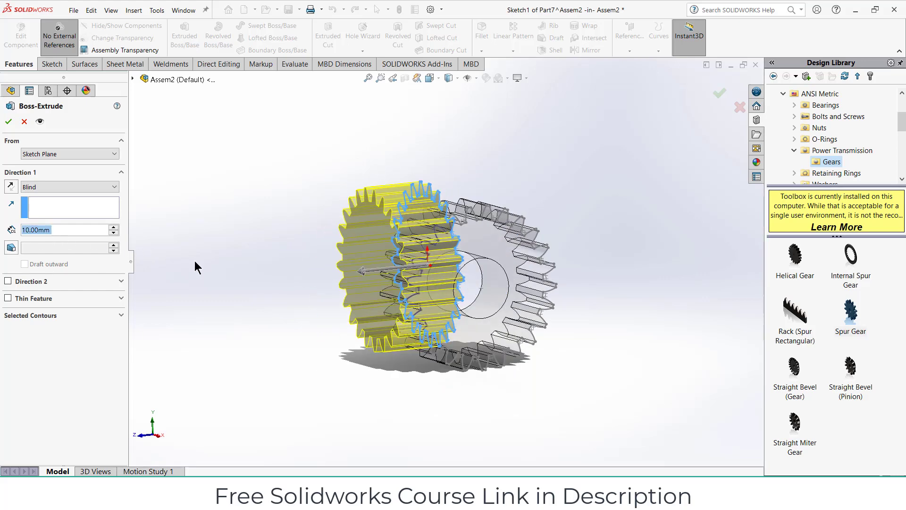
type("50")
key("Return")
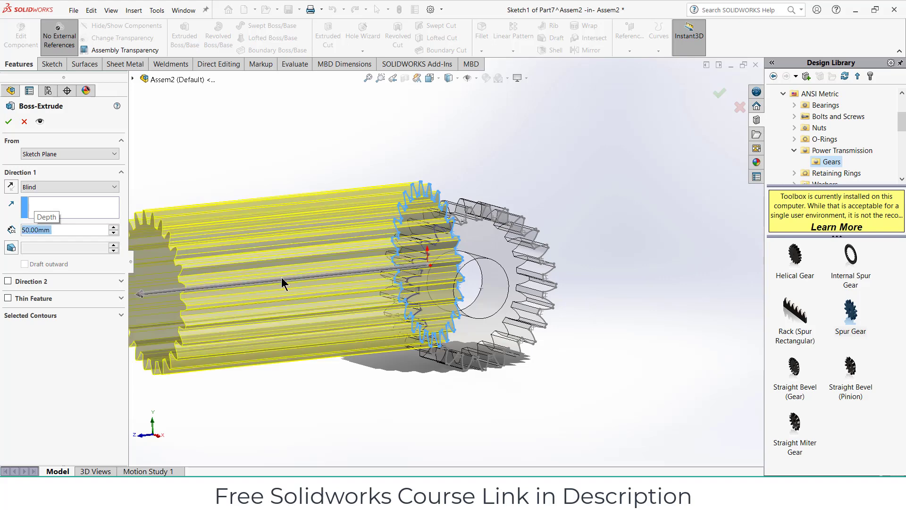
scroll(370, 294, "up", 2)
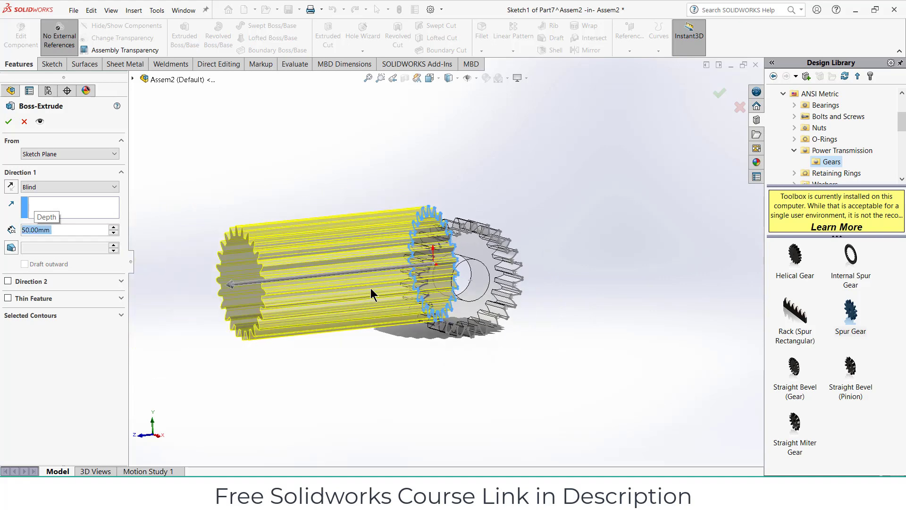
left_click(8, 122)
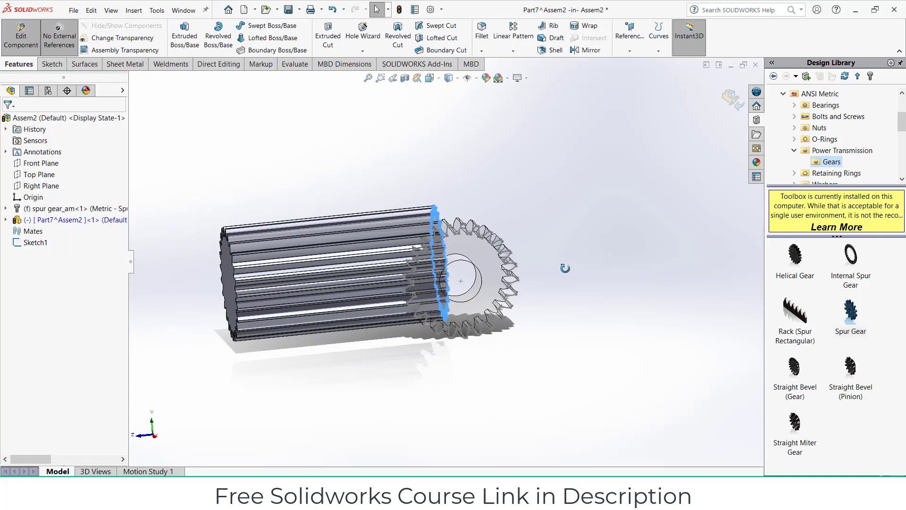
Step: Delete the original Toolbox spur gear component from the assembly and dismiss the rebuild warning
scroll(517, 276, "down", 2)
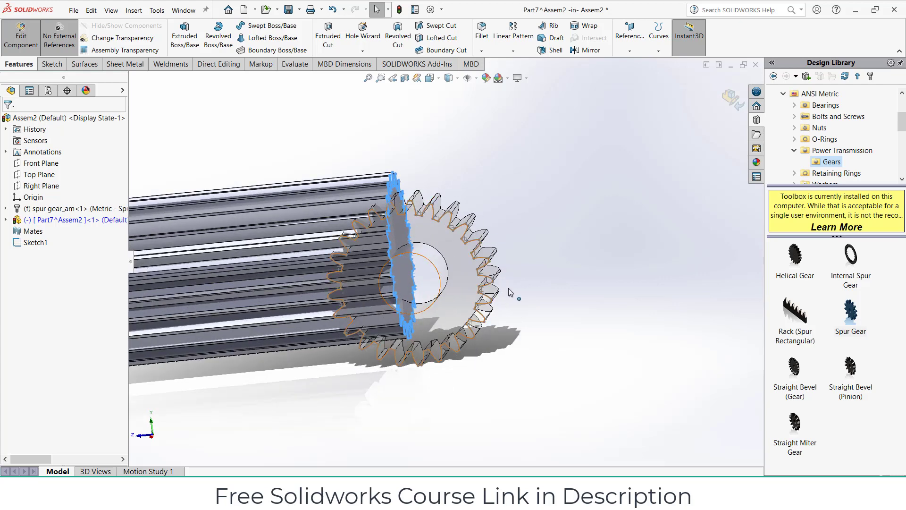
scroll(341, 258, "up", 3)
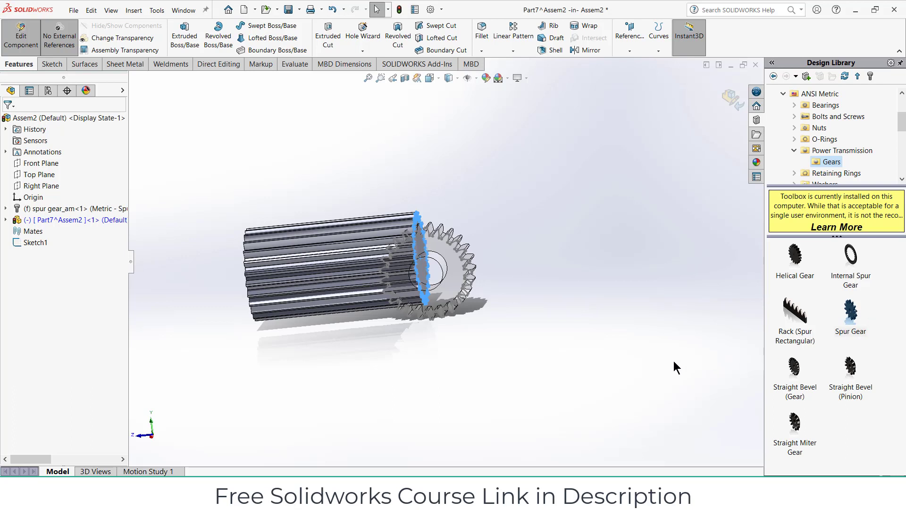
mouse_move(808, 353)
mouse_move(853, 317)
left_click(560, 263)
right_click(57, 210)
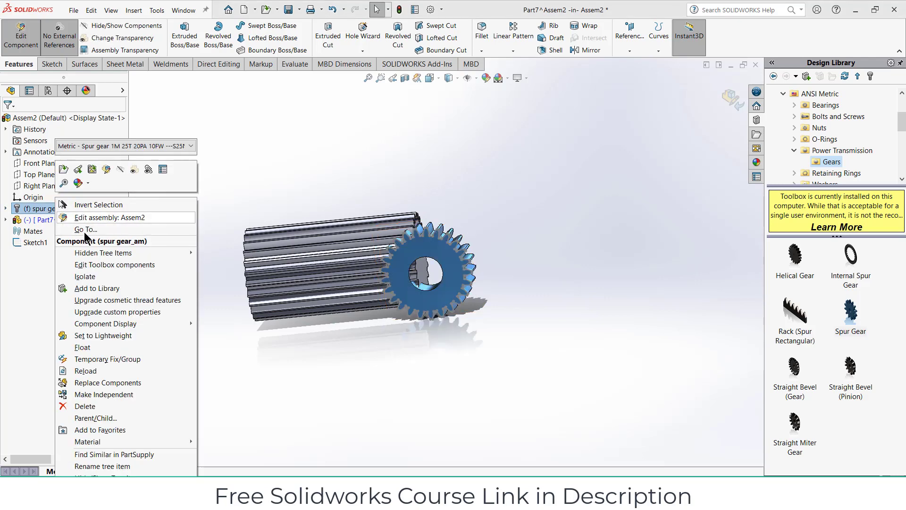
left_click(111, 409)
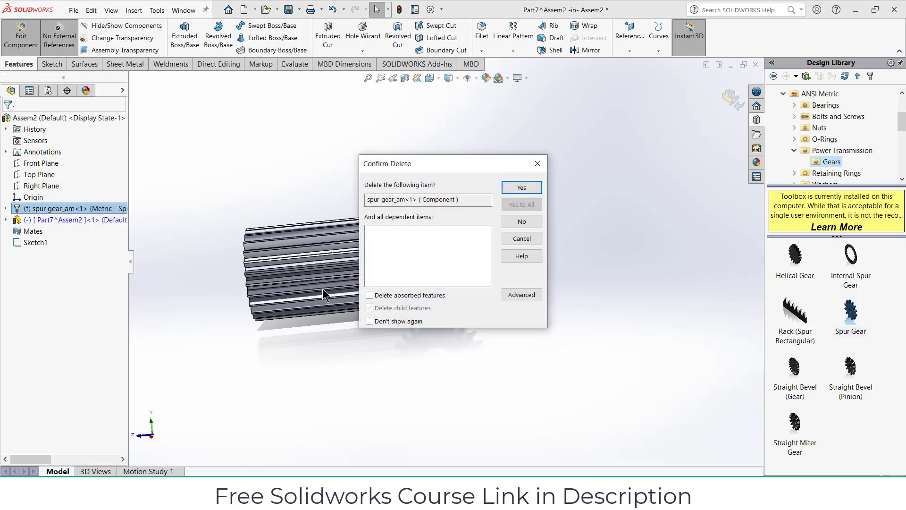
left_click(521, 187)
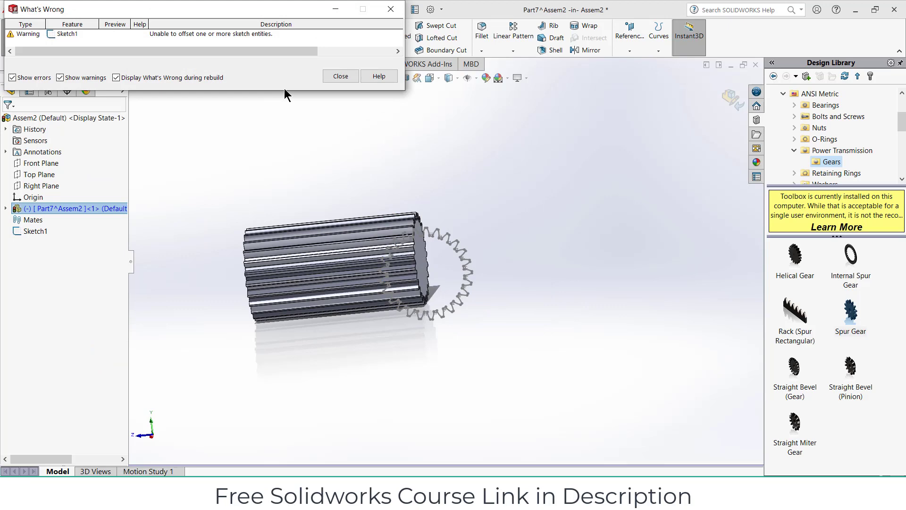
left_click(350, 76)
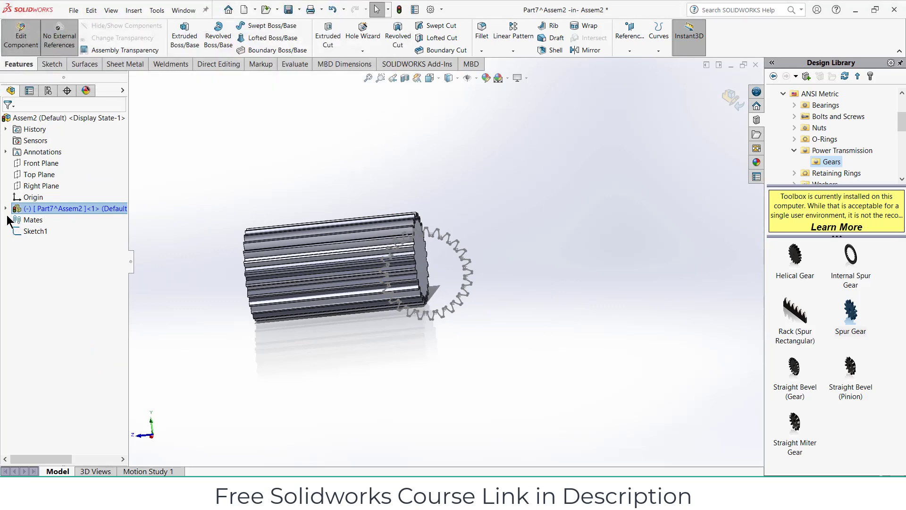
Step: Delete the leftover assembly-level gear outline sketch, Sketch1
right_click(30, 232)
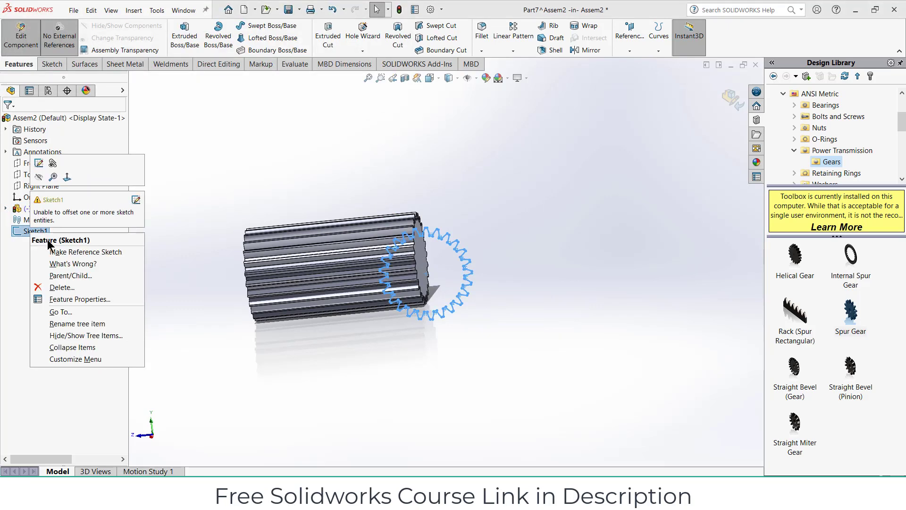
left_click(82, 285)
left_click(522, 191)
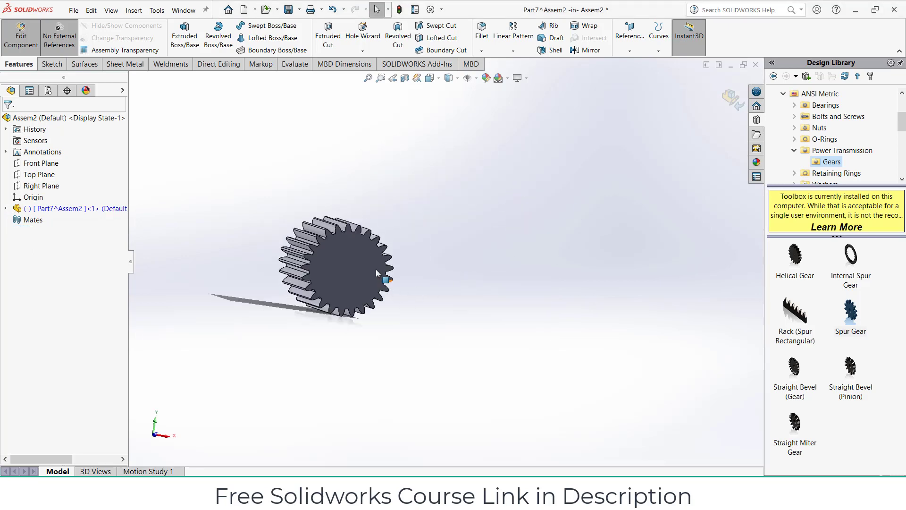
Step: Sketch a circle about 10.8 mm in diameter, centred on the origin, on the extruded gear's end face
left_click(361, 259)
left_click(402, 231)
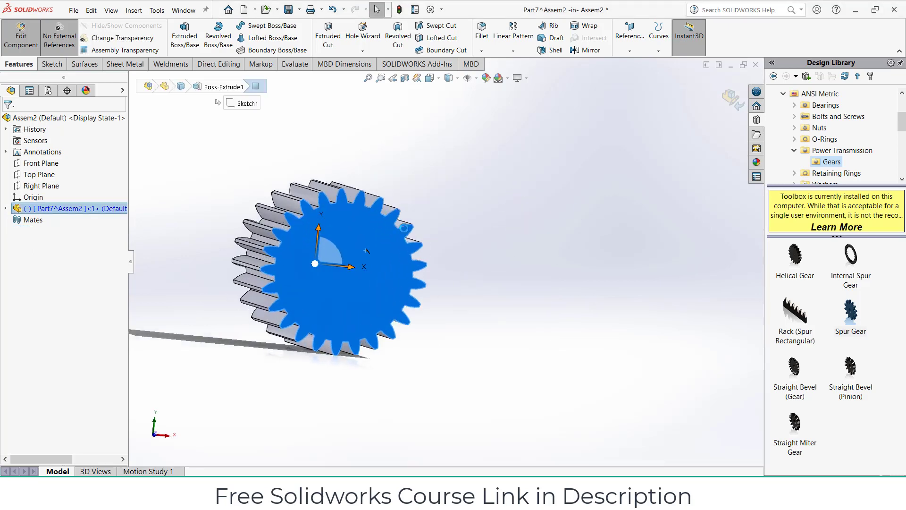
left_click(272, 25)
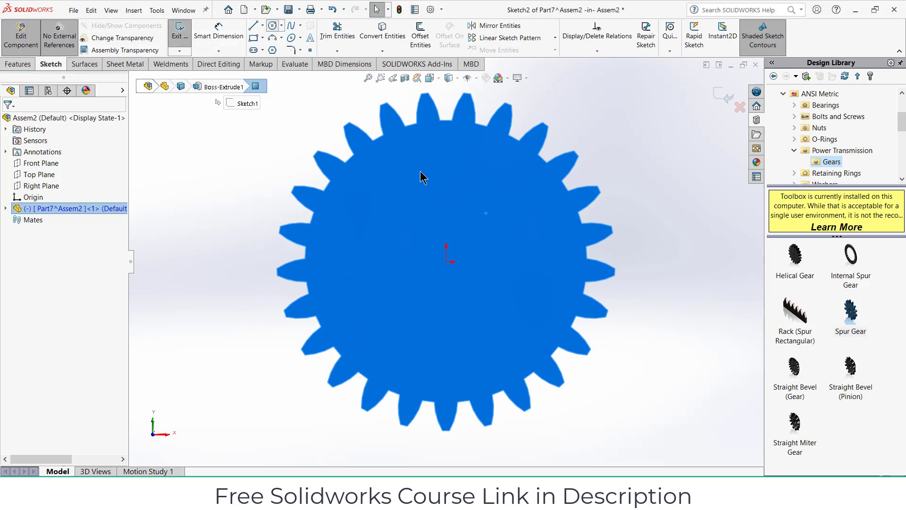
left_click(447, 261)
left_click(510, 282)
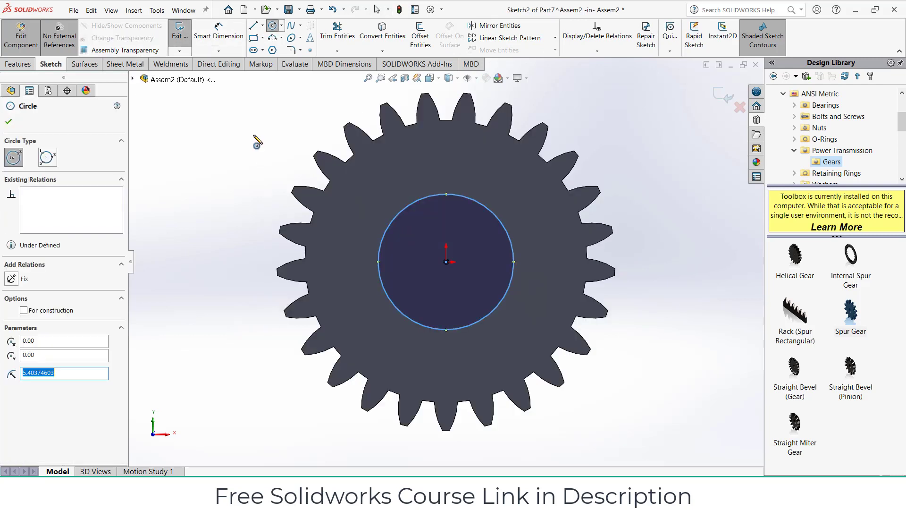
Step: Dimension the circle on the gear's end face to a diameter of 10 mm
left_click(218, 32)
left_click(493, 216)
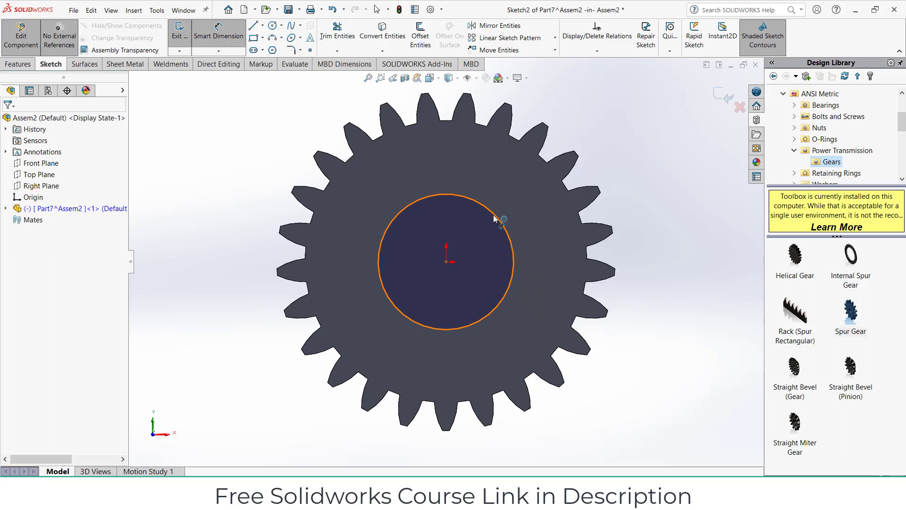
left_click(703, 258)
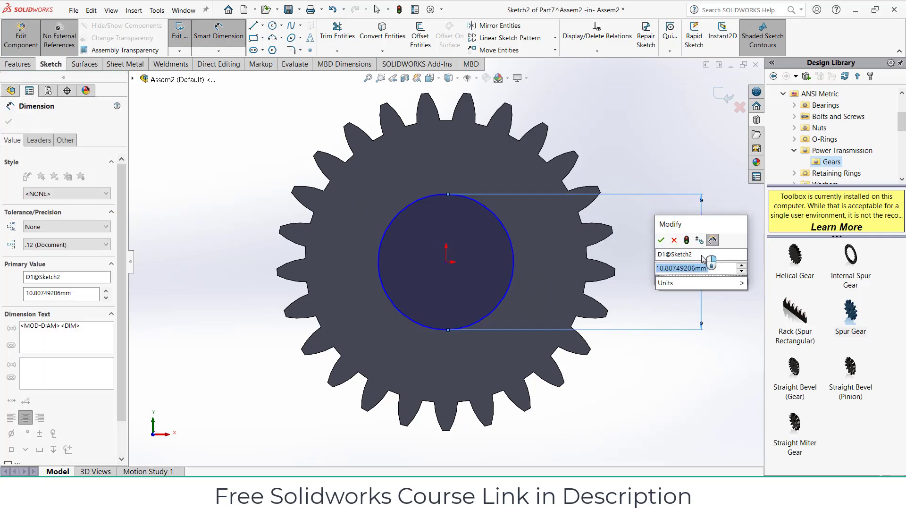
type("10")
key("Return")
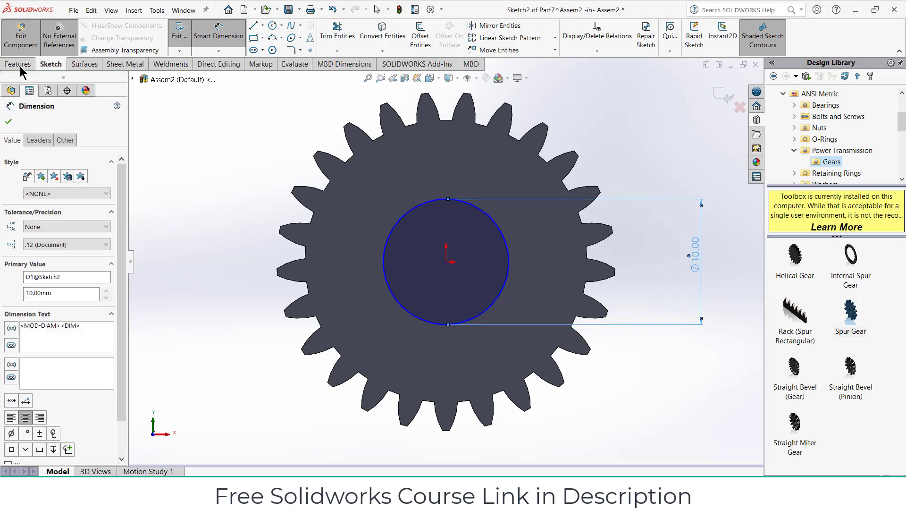
Step: Cut the 10 mm circle through the gear with an Extruded Cut set to Through All
left_click(18, 64)
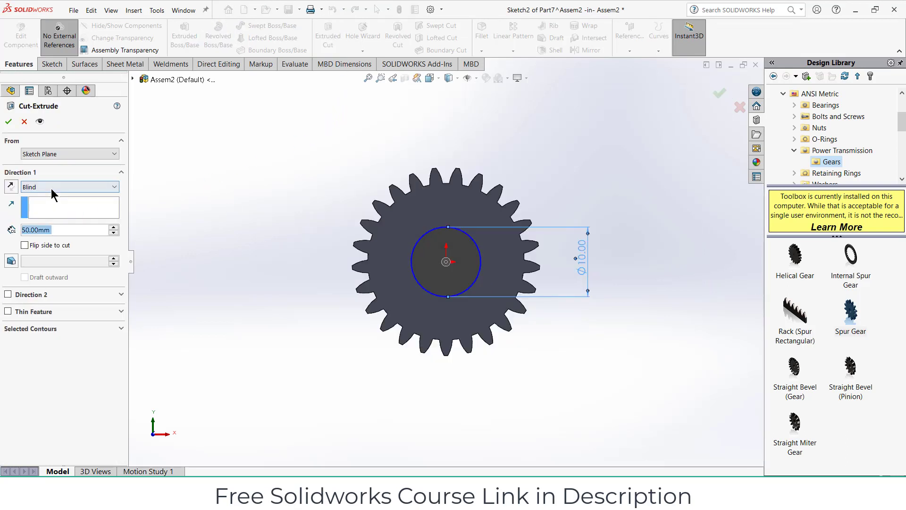
left_click(54, 187)
left_click(52, 204)
left_click(9, 122)
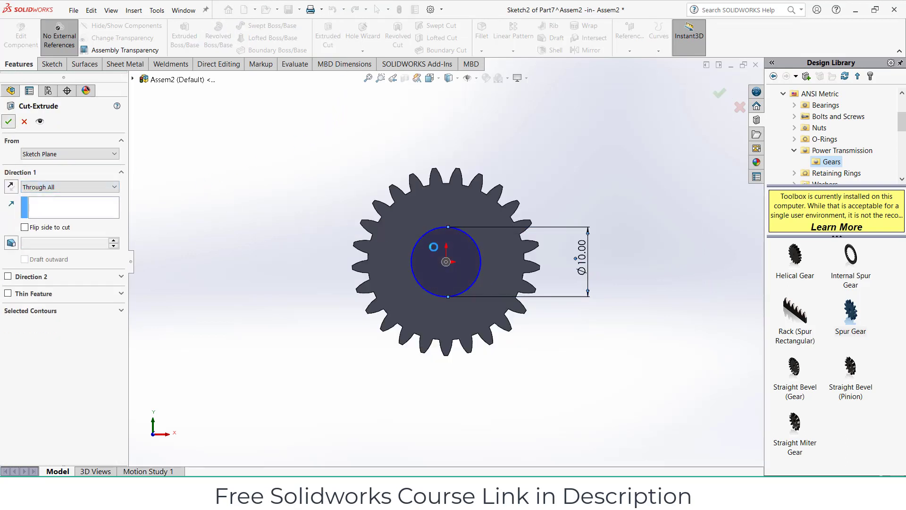
middle_click_drag(633, 293, 553, 305)
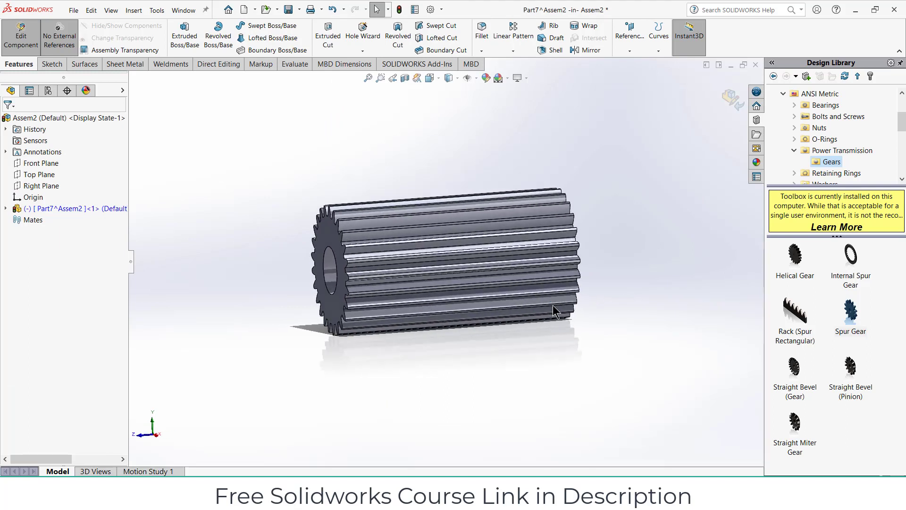
Step: Sketch a vertical centerline about 55.5 mm long from the origin along the gear's axis on the part's Top Plane
left_click(5, 208)
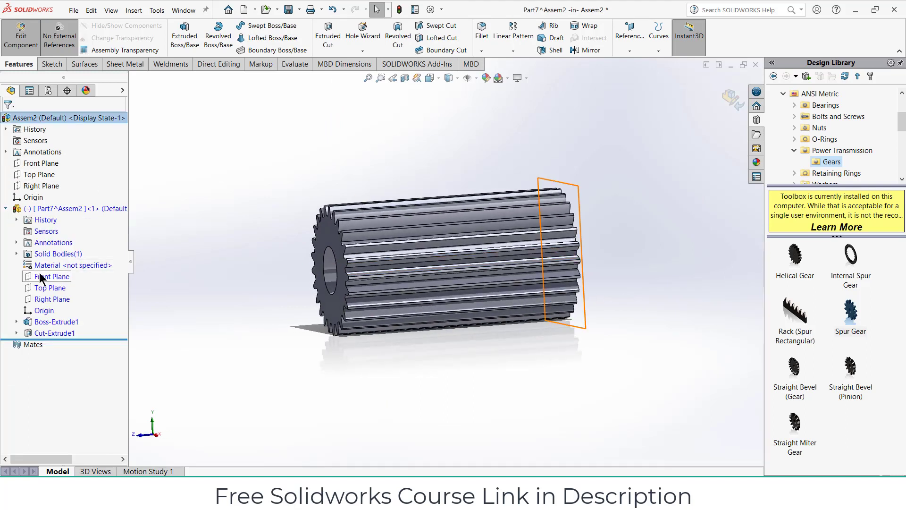
left_click(49, 287)
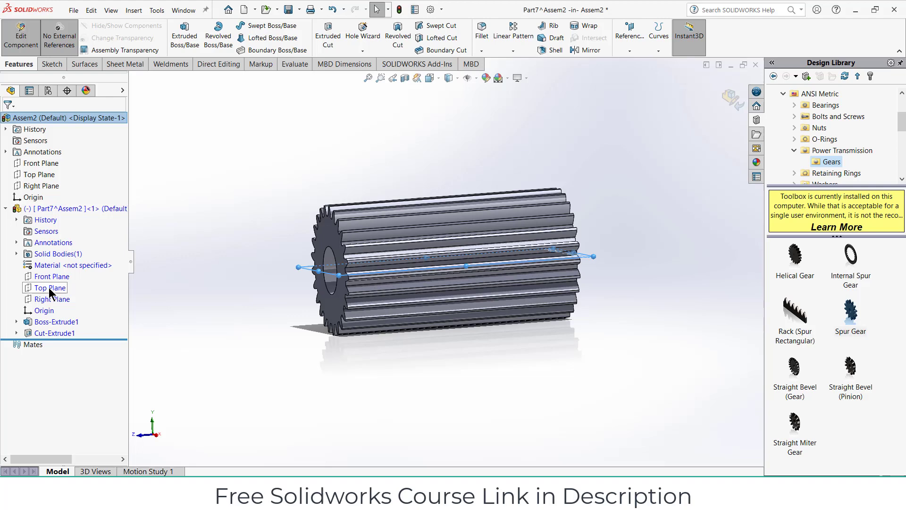
left_click(56, 274)
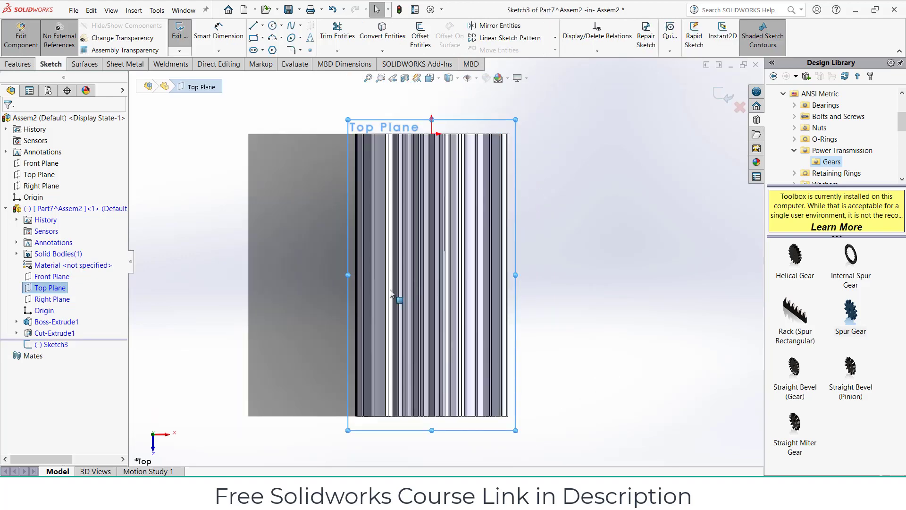
left_click(263, 26)
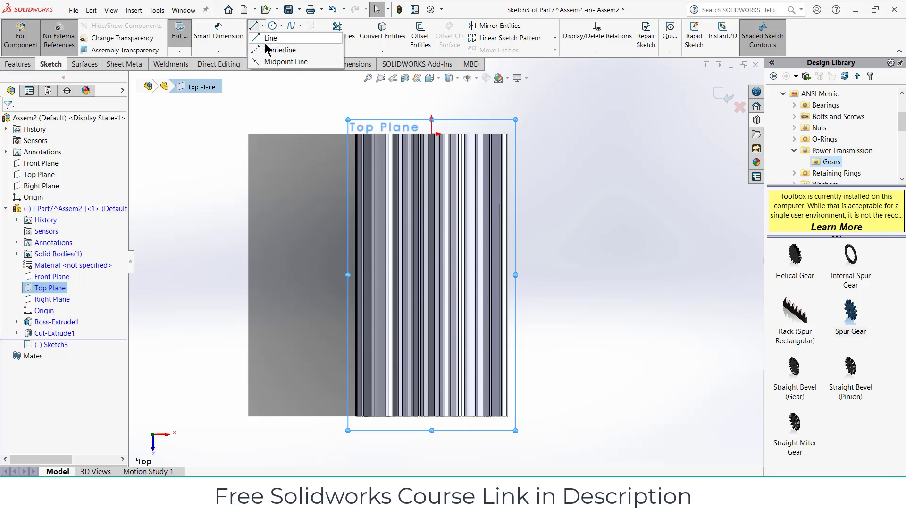
left_click(278, 49)
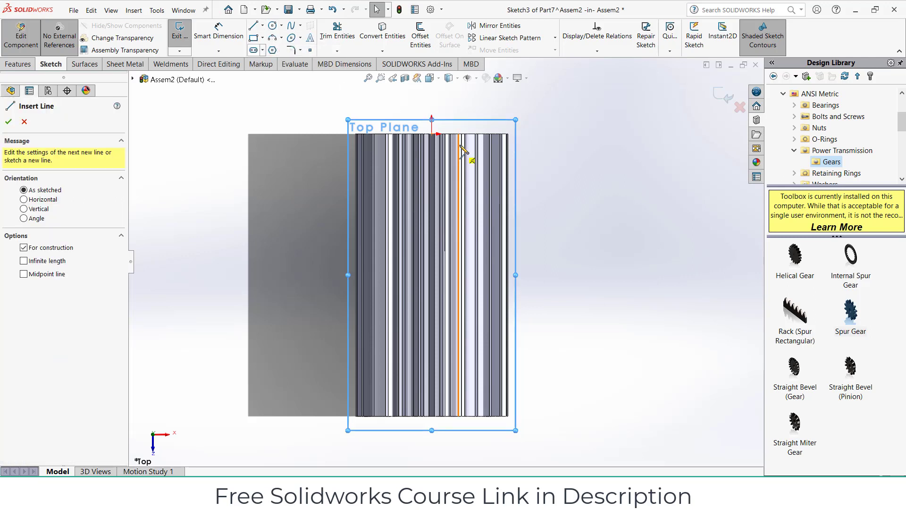
left_click(431, 134)
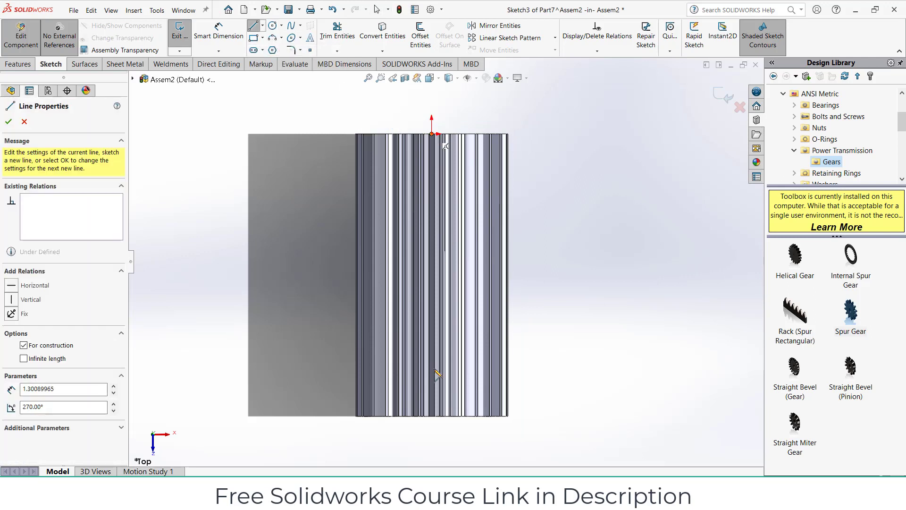
left_click(431, 447)
key("Escape")
key("Escape")
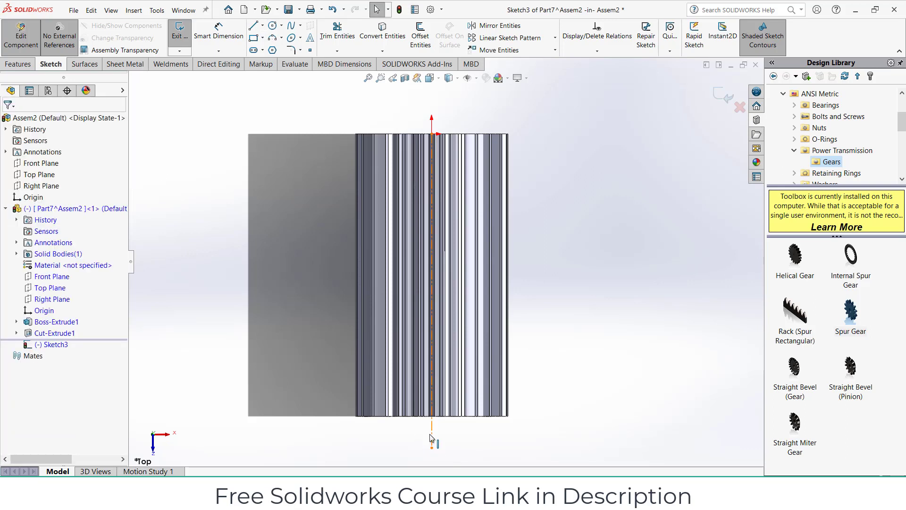
Step: Shorten the vertical centerline by moving its lower endpoint onto the gear's lower end edge
left_click(430, 439)
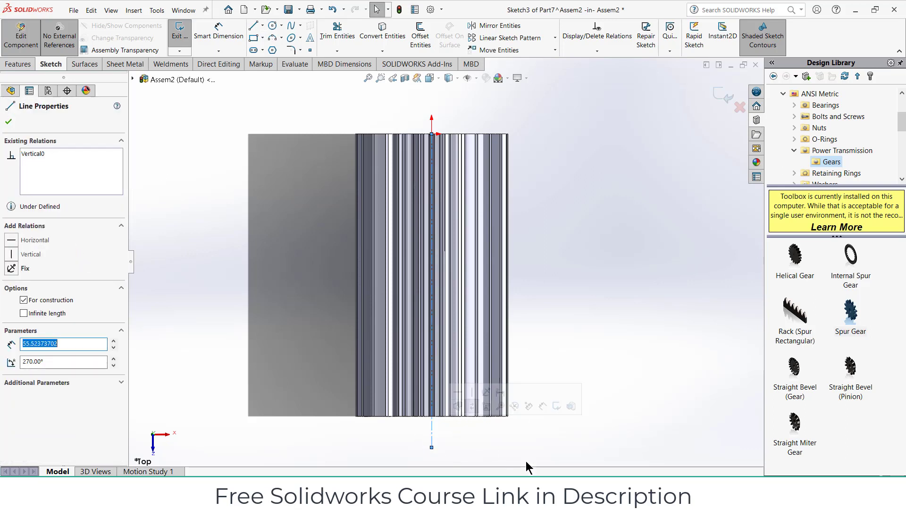
scroll(431, 446, "up", 1)
scroll(430, 444, "down", 4)
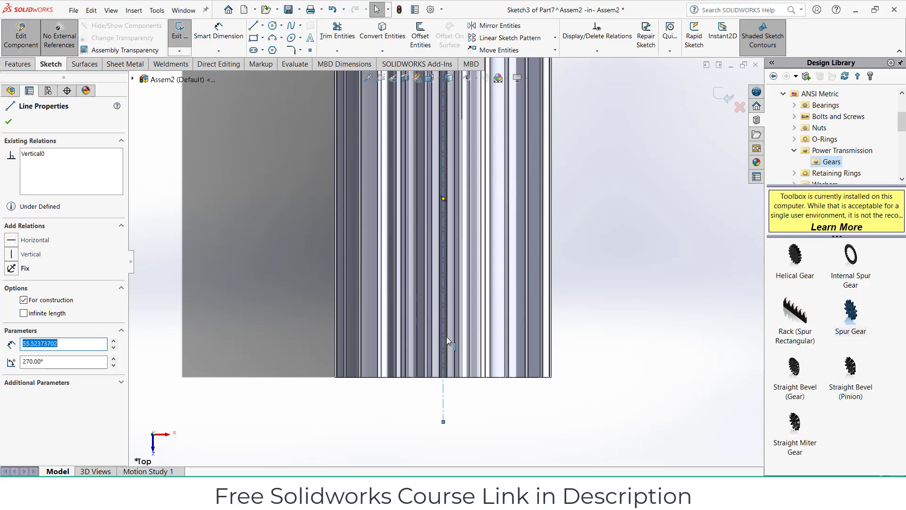
left_click_drag(443, 448, 443, 367)
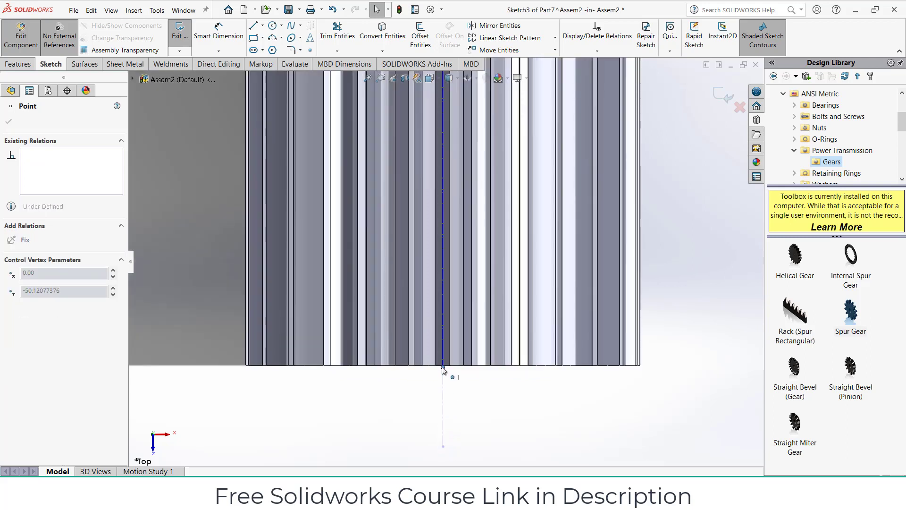
left_click(489, 400)
scroll(489, 372, "up", 5)
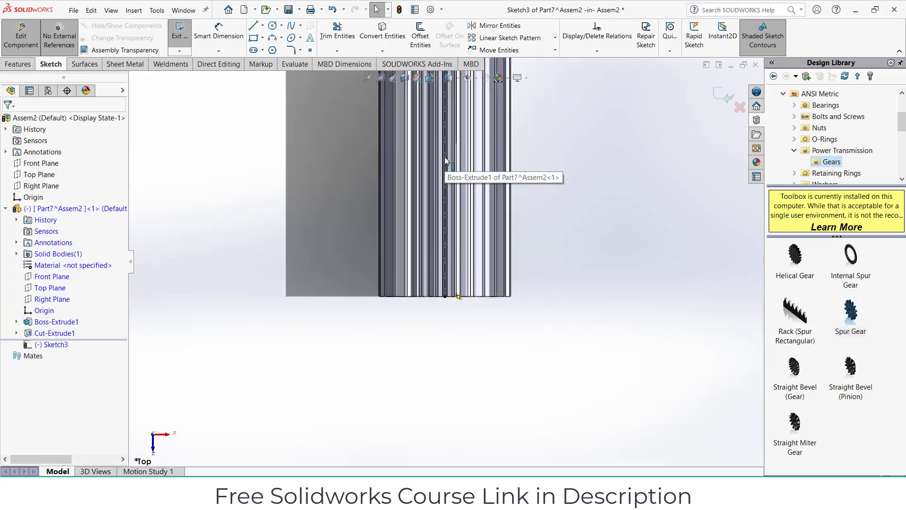
scroll(472, 126, "down", 3)
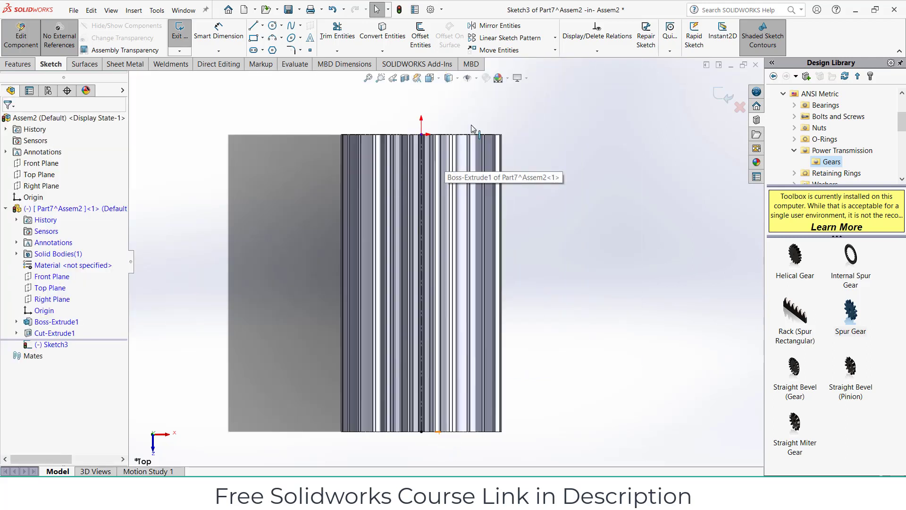
Step: Draw a diagonal midpoint line about 47 mm long, centred on the vertical centerline's midpoint, and convert it to construction geometry
left_click(262, 26)
left_click(285, 61)
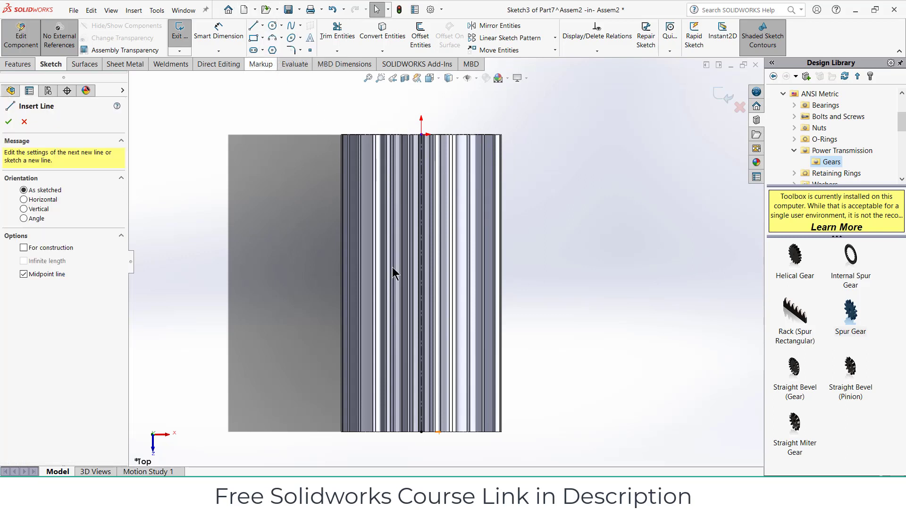
left_click(421, 283)
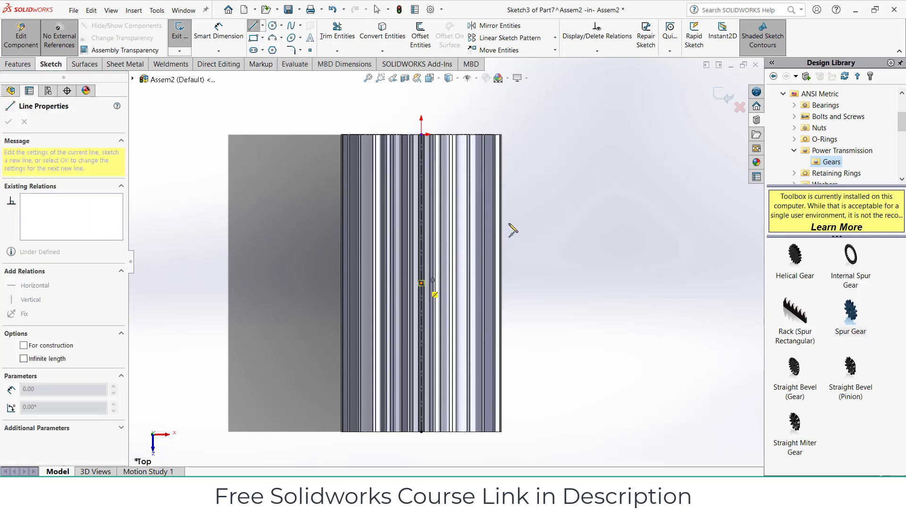
left_click(528, 192)
key("Escape")
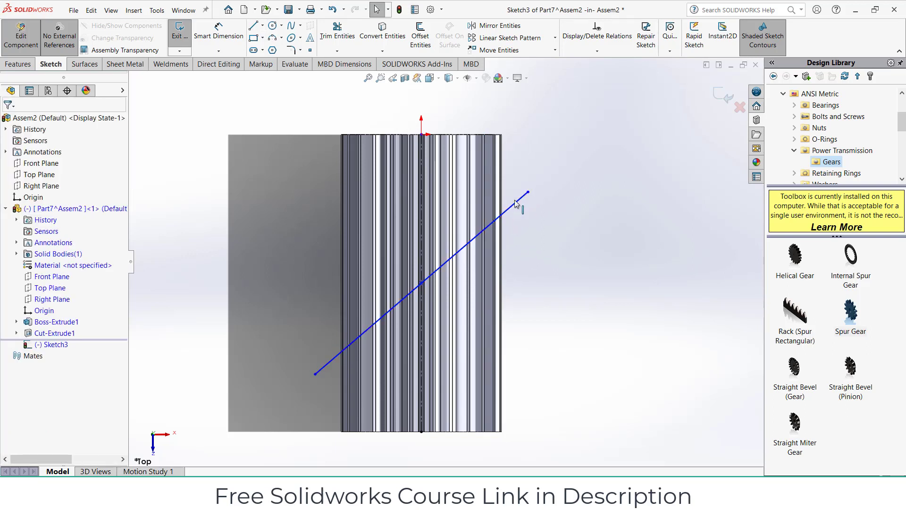
left_click(516, 203)
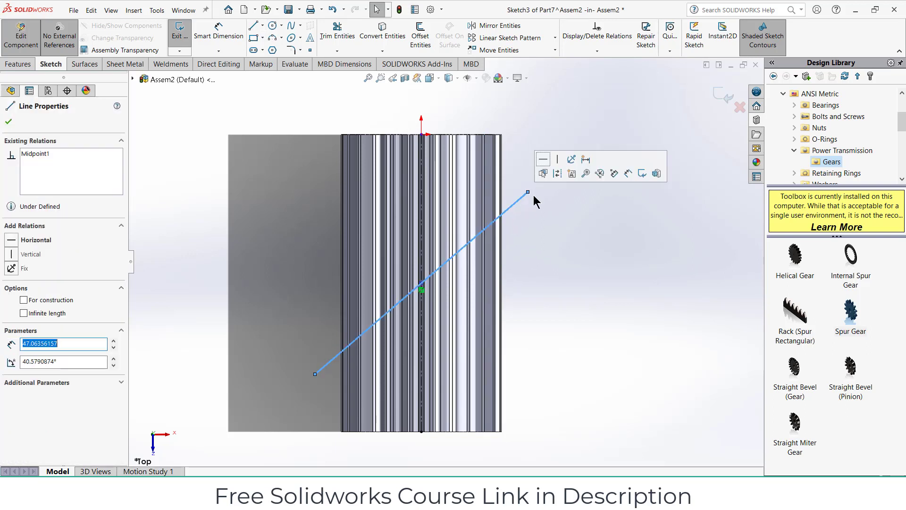
left_click(557, 173)
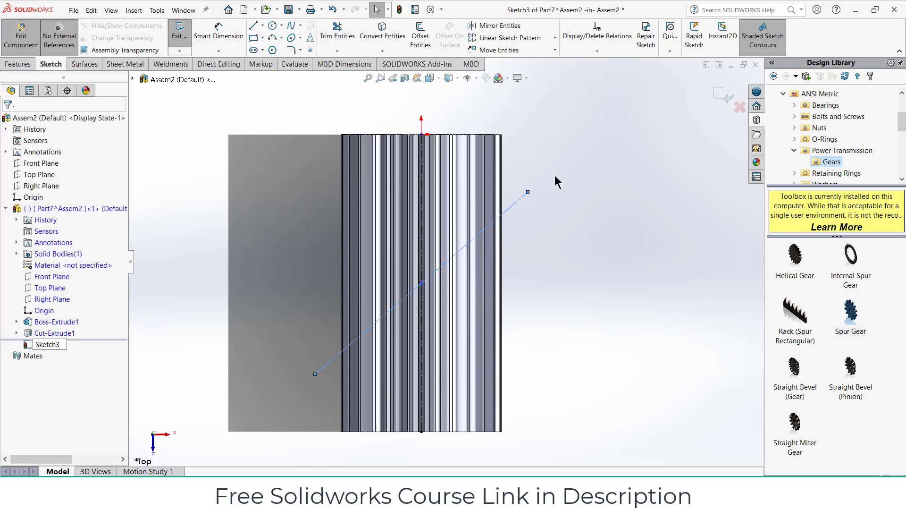
Step: Dimension the angle between the vertical centerline and the diagonal construction line to 45°
left_click(208, 32)
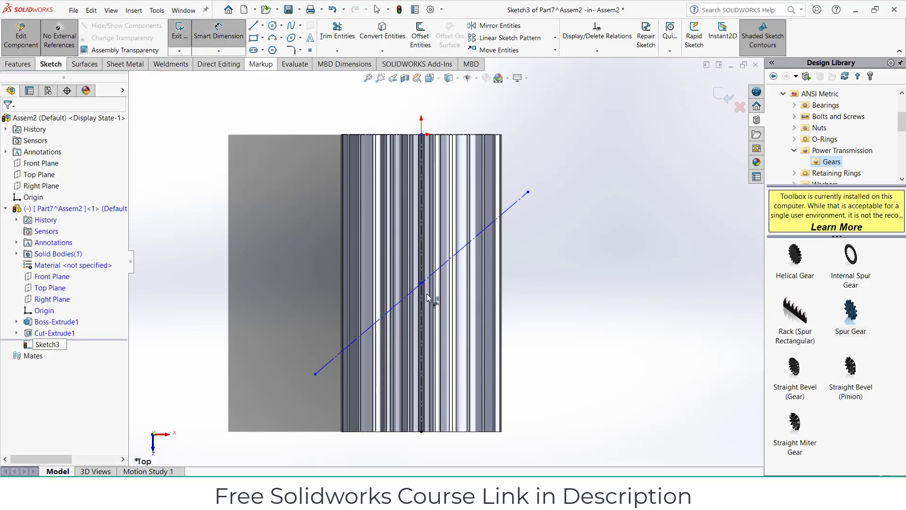
left_click(423, 306)
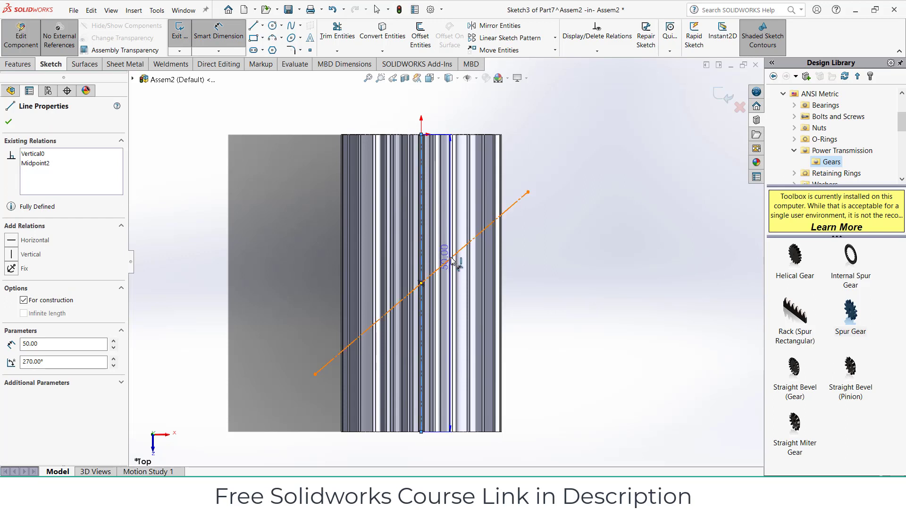
left_click(453, 256)
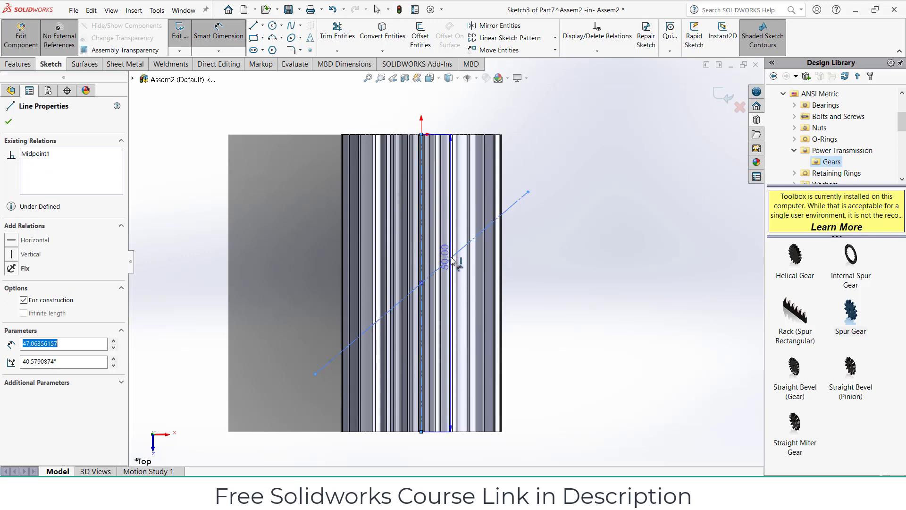
key("Escape")
left_click(457, 231)
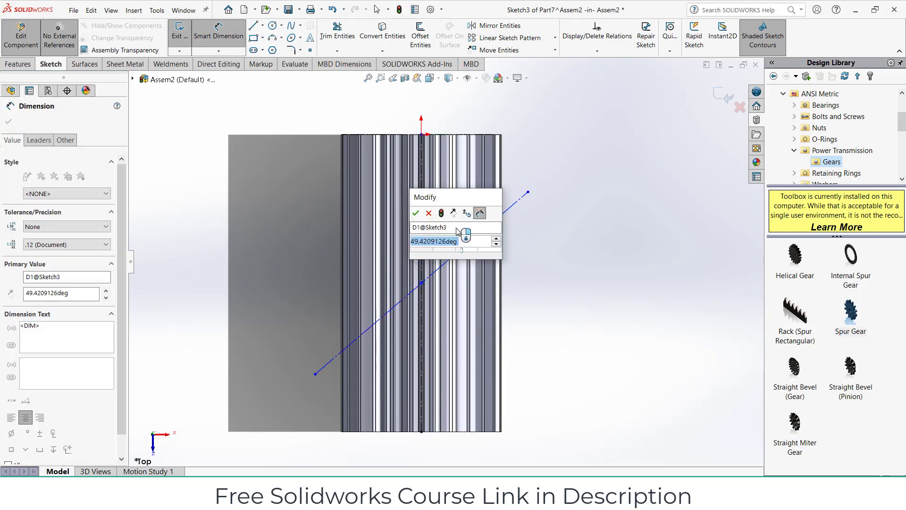
type("45")
key("Return")
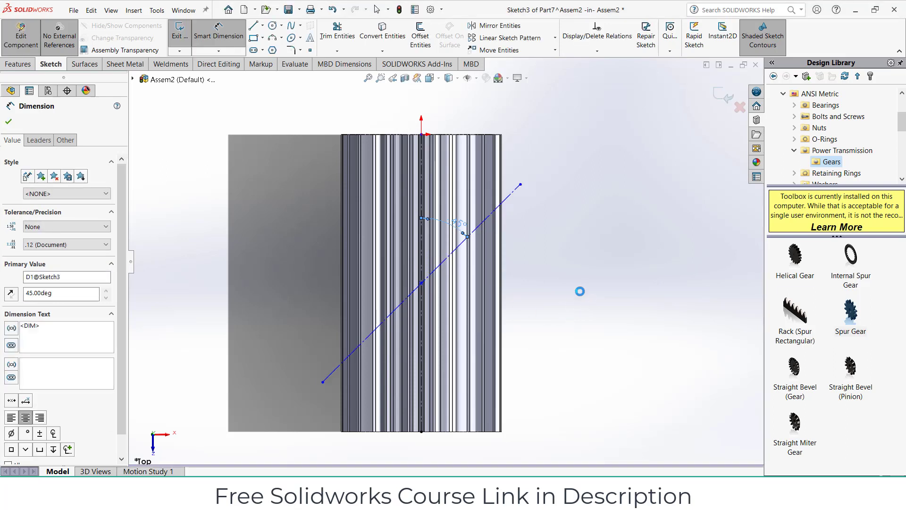
left_click(547, 293)
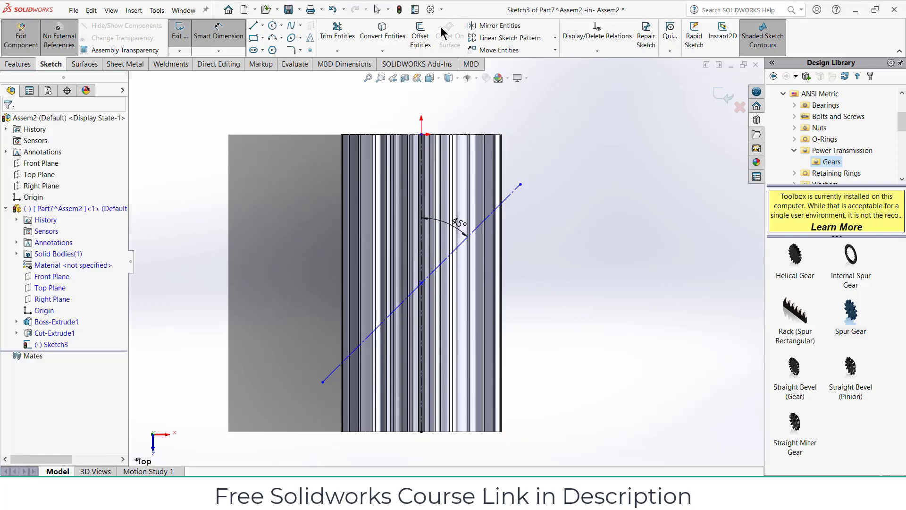
Step: Offset the diagonal construction line bi-directionally by 5 mm
left_click(420, 35)
left_click(501, 209)
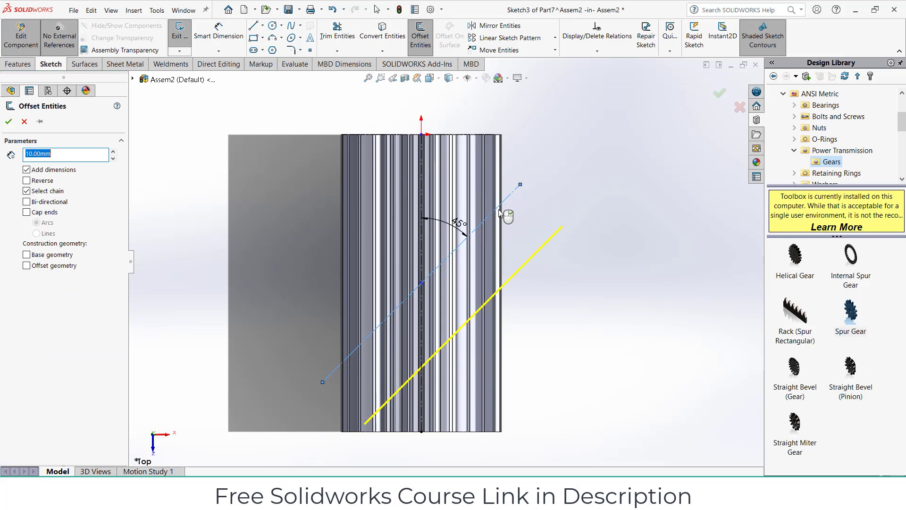
left_click(27, 202)
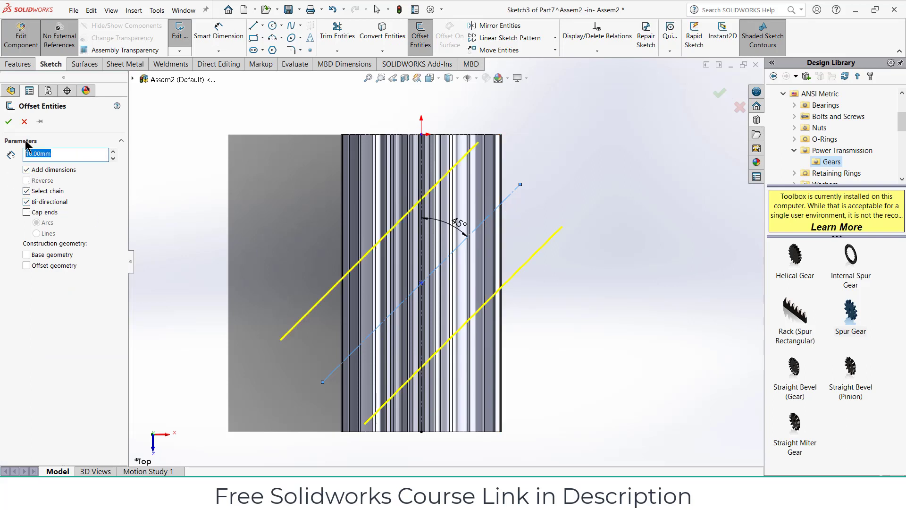
key("Return")
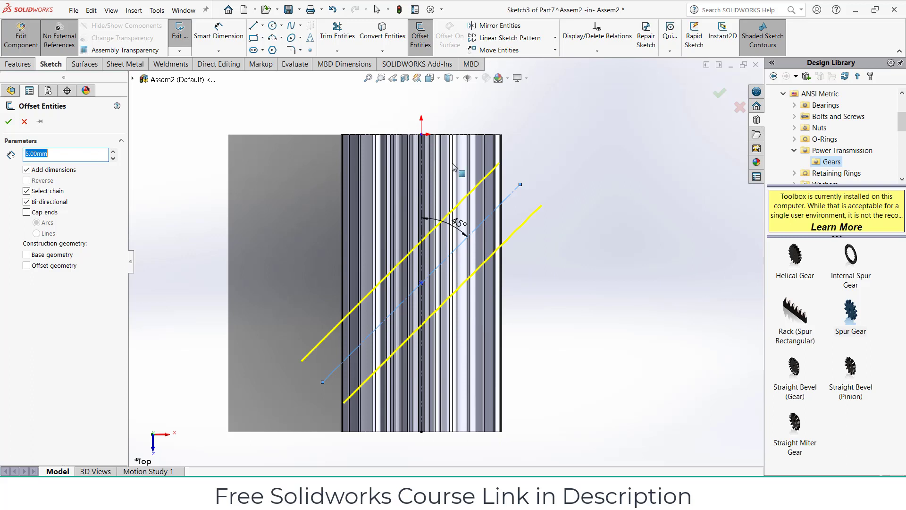
left_click(8, 122)
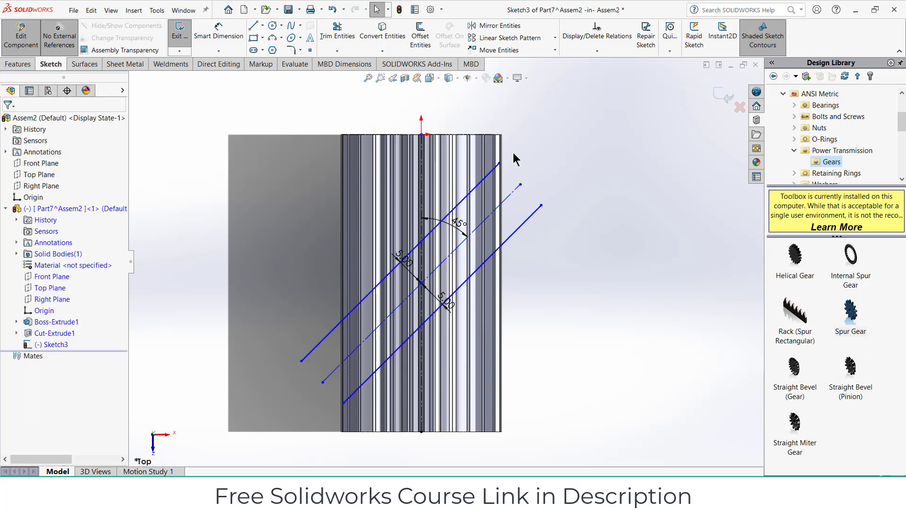
Step: Lengthen the upper diagonal line beyond the gear's side and close it with vertical and horizontal lines enclosing the gear's upper end
left_click_drag(500, 163, 520, 144)
key("Escape")
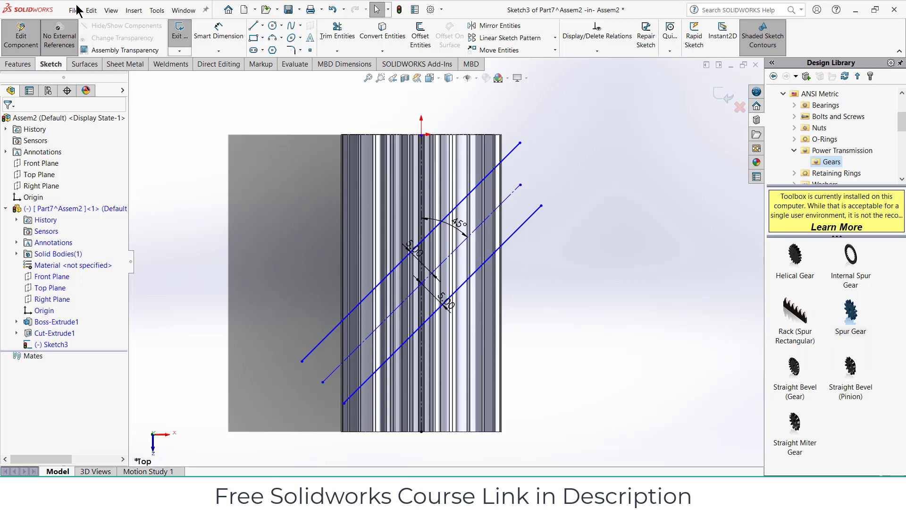
left_click(255, 27)
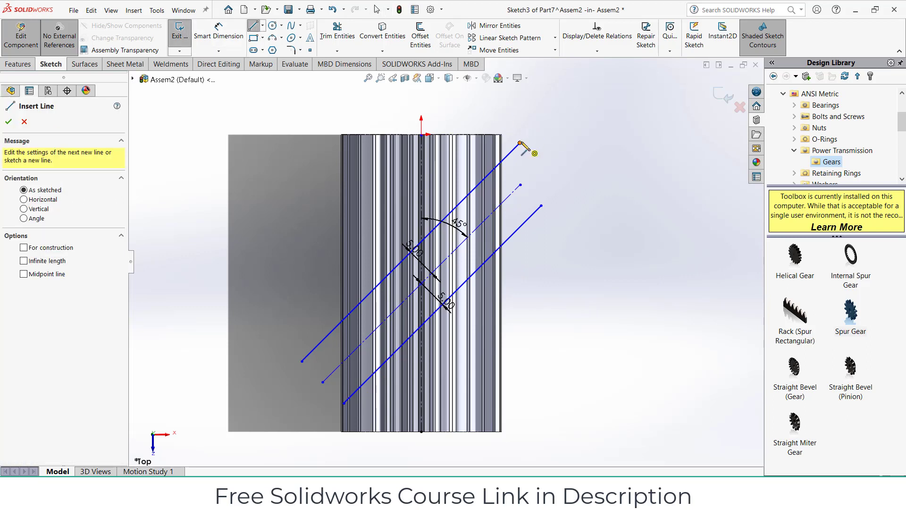
left_click(520, 143)
left_click(520, 88)
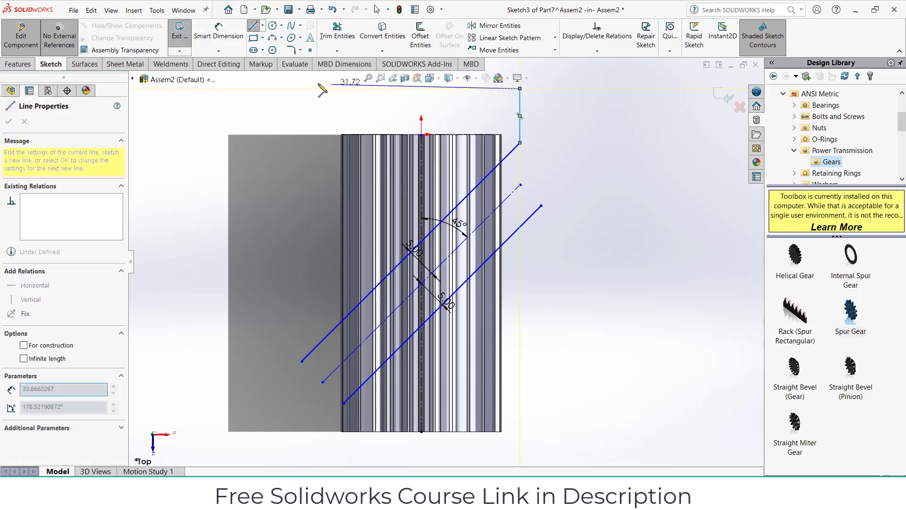
left_click(302, 88)
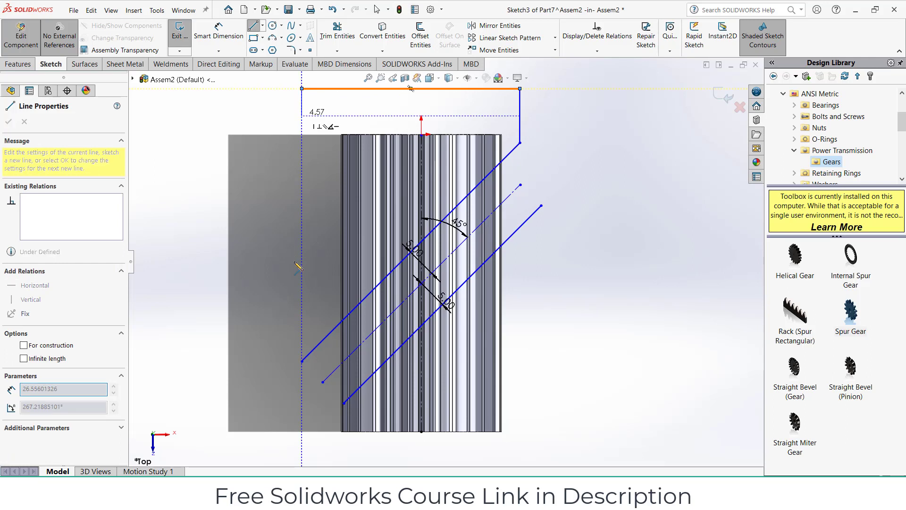
left_click(302, 362)
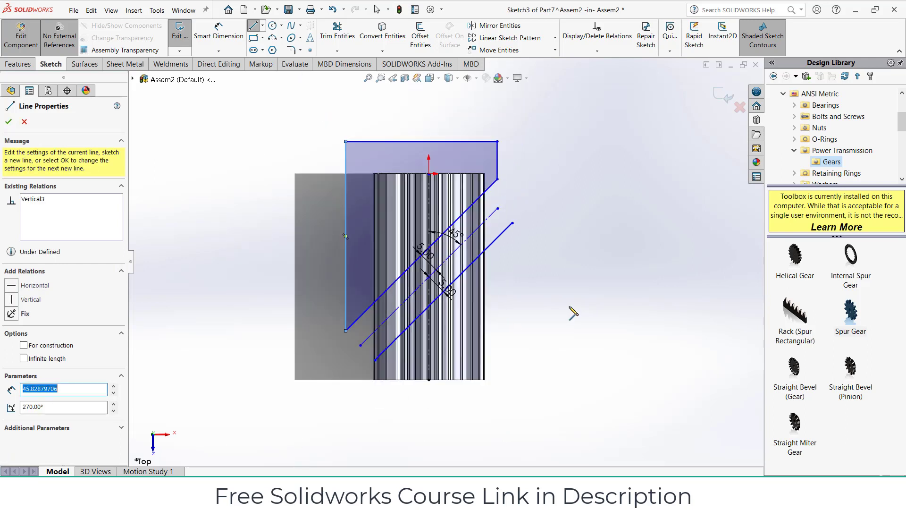
Step: From the lower diagonal line's upper end, draw connected vertical and horizontal lines around the gear's lower end, finishing with a short vertical line
scroll(572, 313, "up", 3)
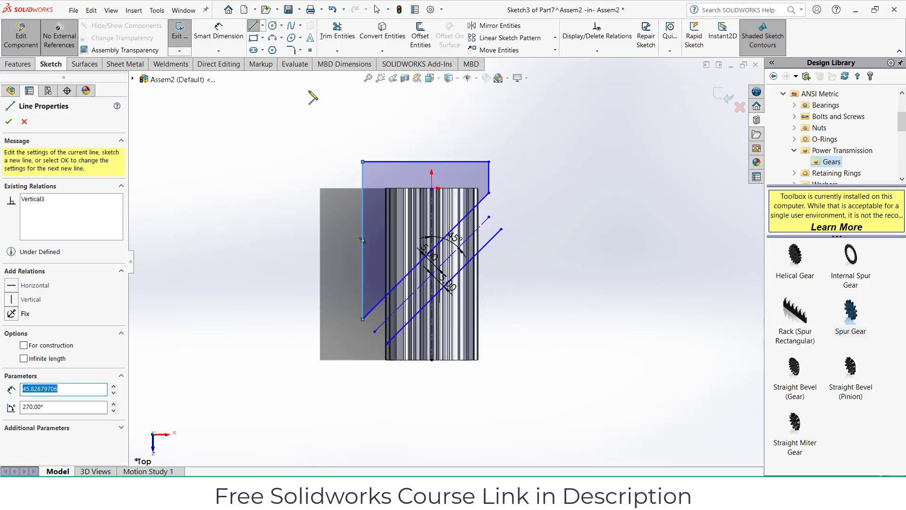
left_click(502, 229)
left_click(501, 381)
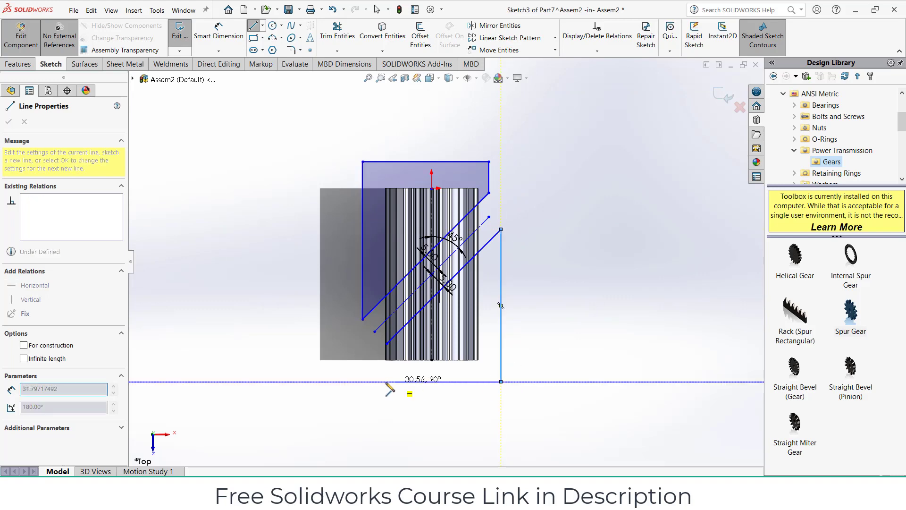
left_click(374, 382)
scroll(353, 366, "down", 3)
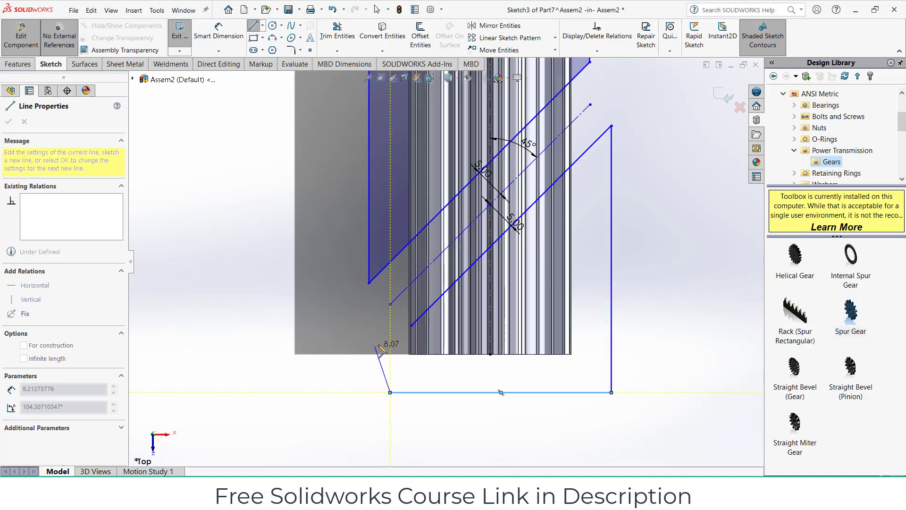
double_click(389, 327)
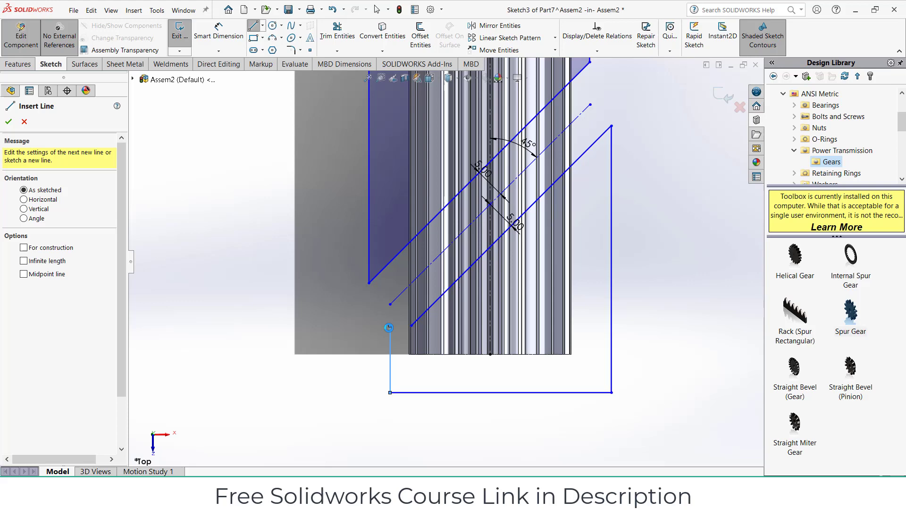
key("Escape")
Step: Extend the lower diagonal line to the short vertical line and trim the excess above their intersection to close the lower profile
scroll(411, 349, "down", 5)
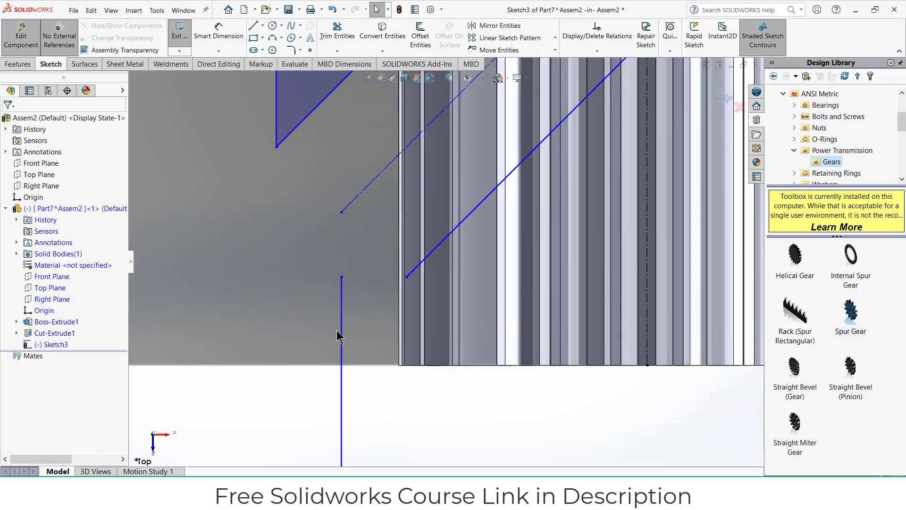
scroll(490, 233, "up", 5)
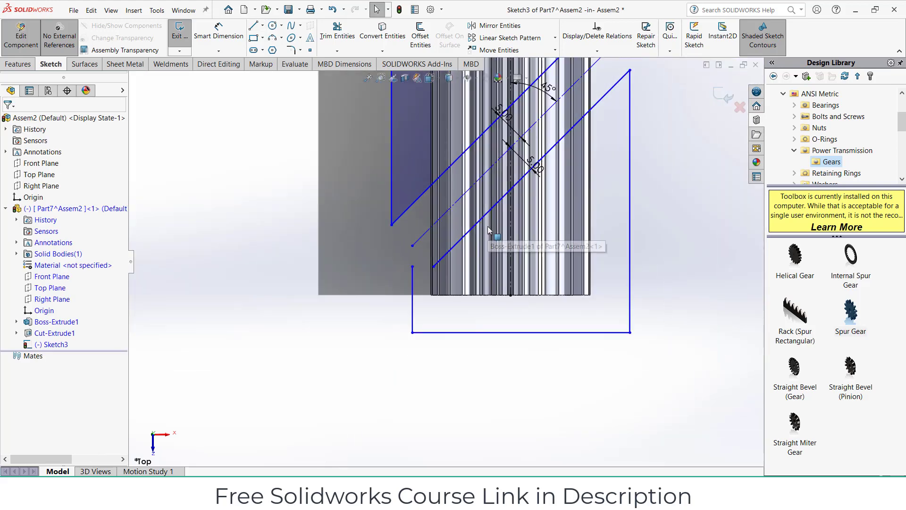
left_click(336, 53)
left_click(355, 61)
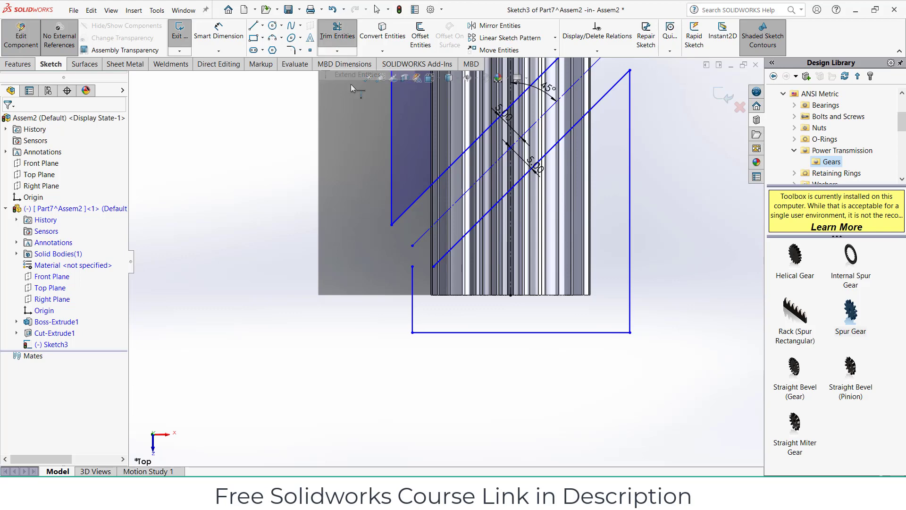
left_click(450, 255)
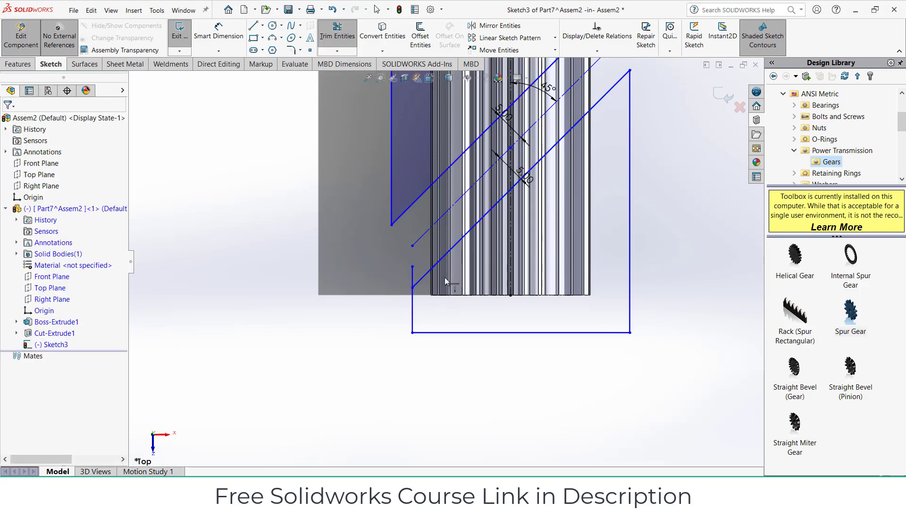
scroll(446, 281, "down", 4)
left_click(337, 32)
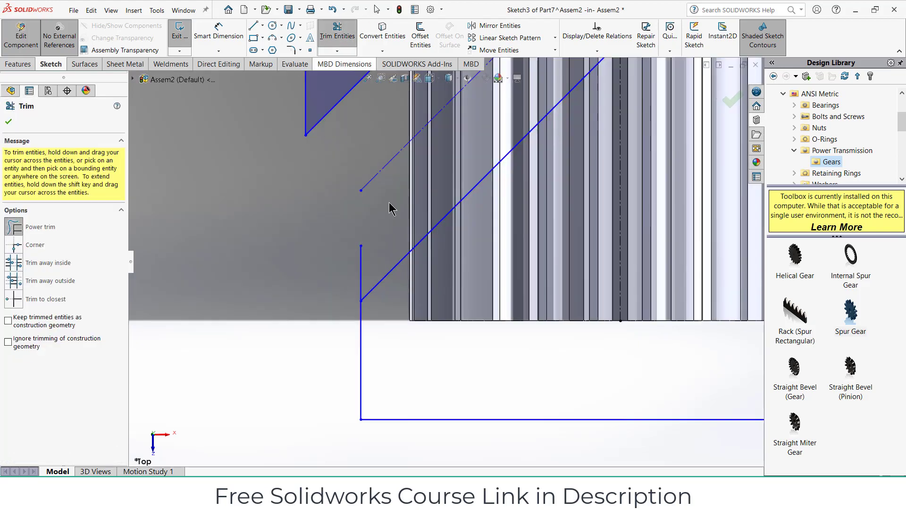
scroll(446, 261, "up", 7)
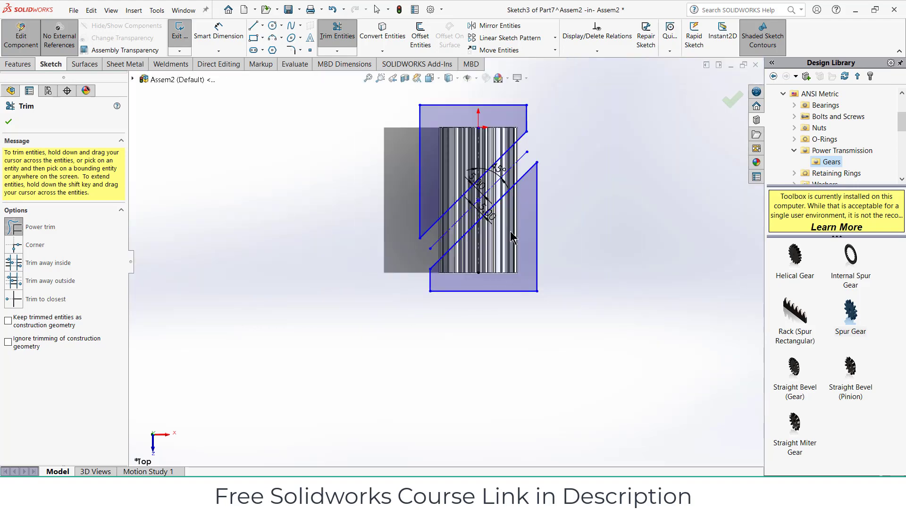
scroll(514, 238, "down", 3)
left_click(8, 122)
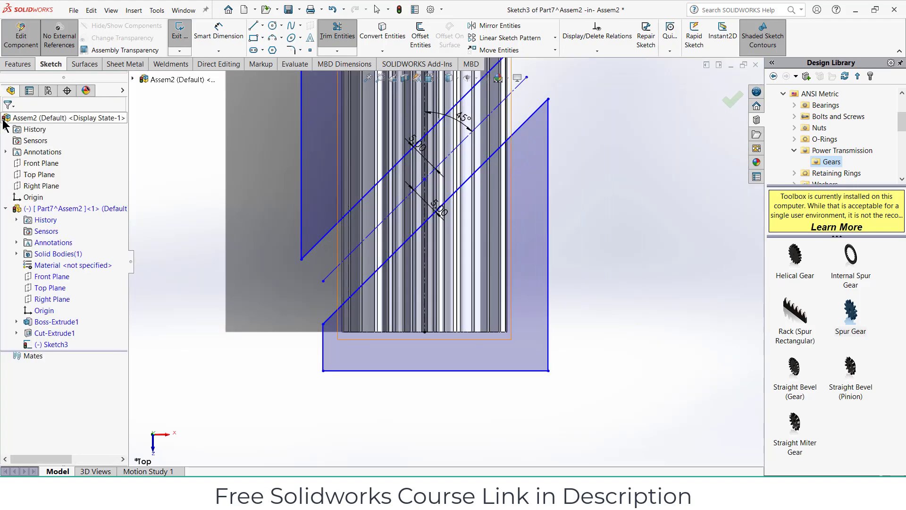
key("z")
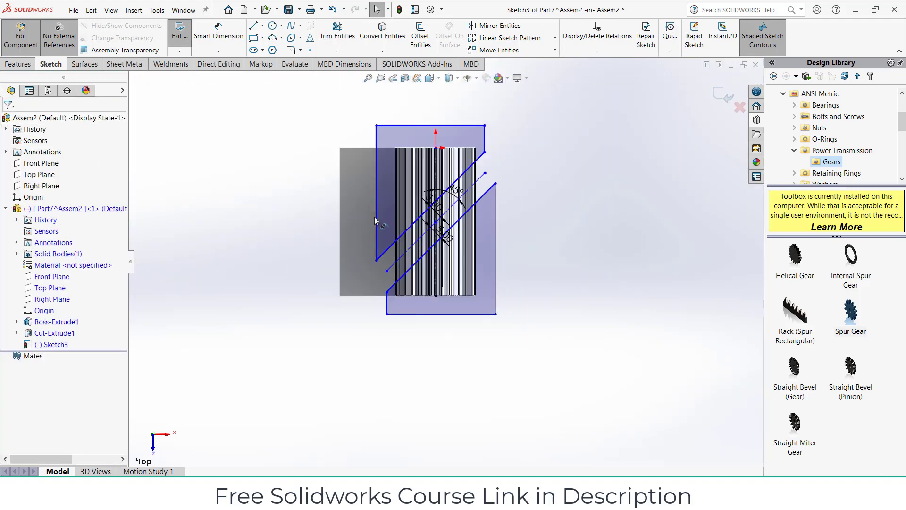
Step: Cut-extrude both closed profiles through the whole gear in both directions, leaving the diagonal slice between them
left_click(17, 64)
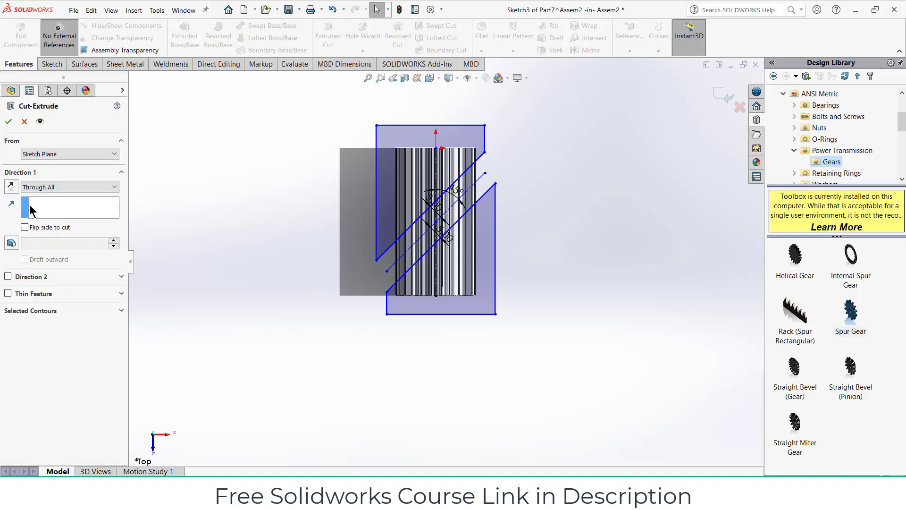
middle_click_drag(346, 178, 360, 123)
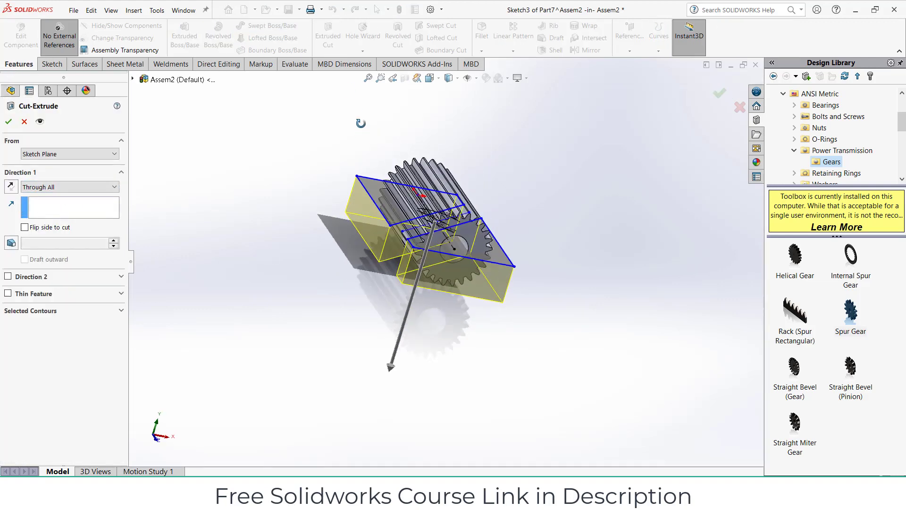
left_click(56, 187)
left_click(61, 215)
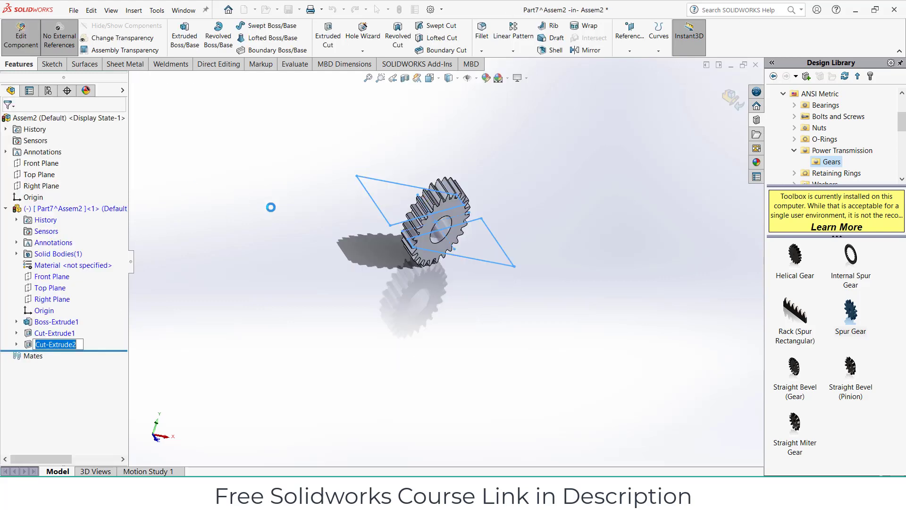
middle_click_drag(324, 211, 298, 313)
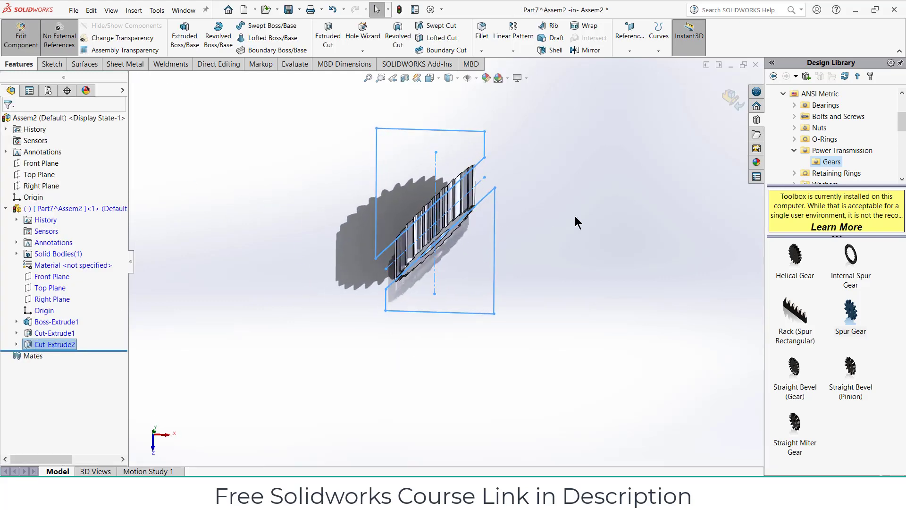
left_click(591, 219)
middle_click_drag(590, 218, 550, 195)
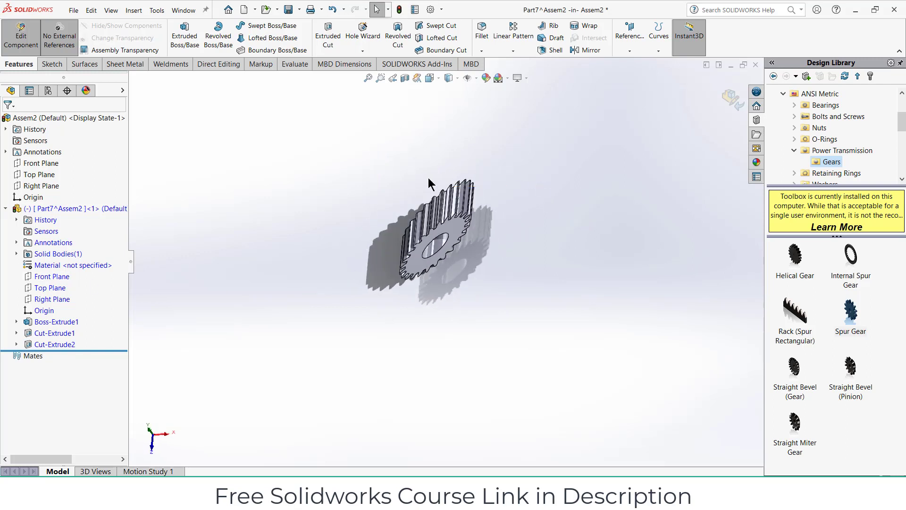
Step: Leave part editing and try to edit the gear's first extrusion from the assembly, declining to save the assembly
left_click(733, 99)
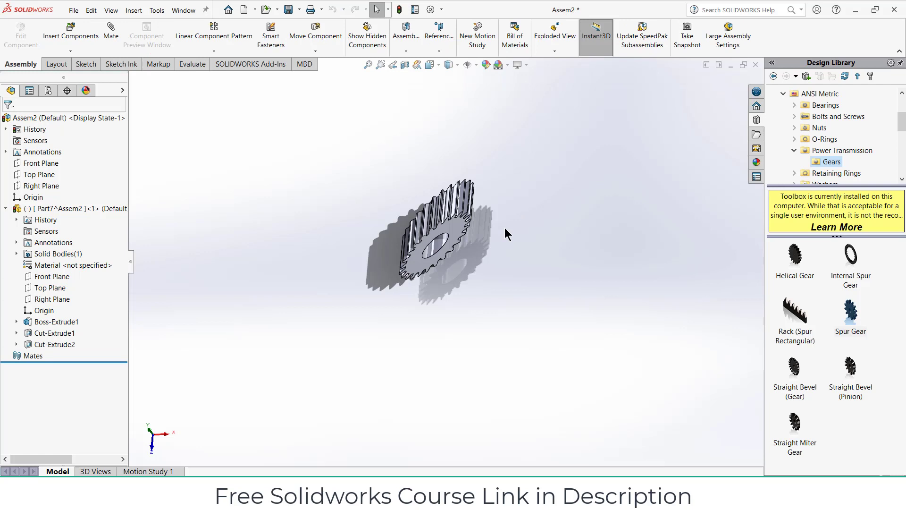
middle_click_drag(504, 228, 505, 256)
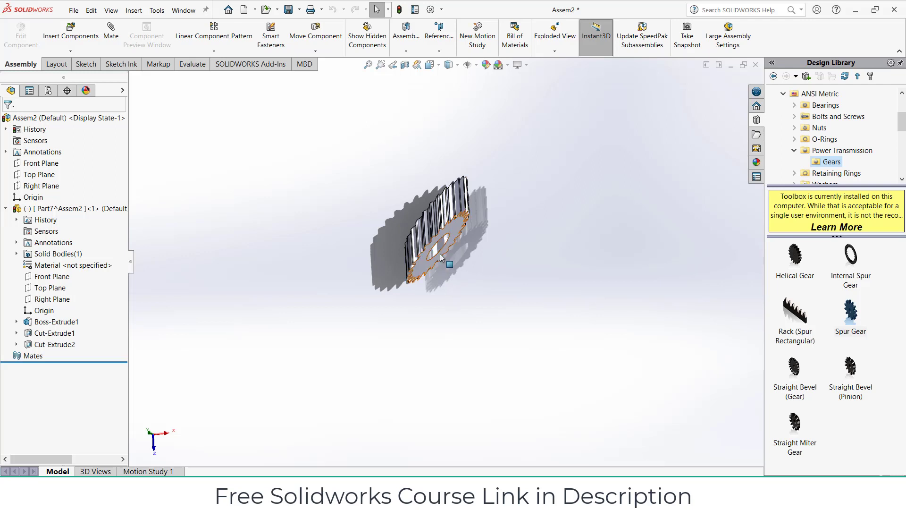
left_click(41, 323)
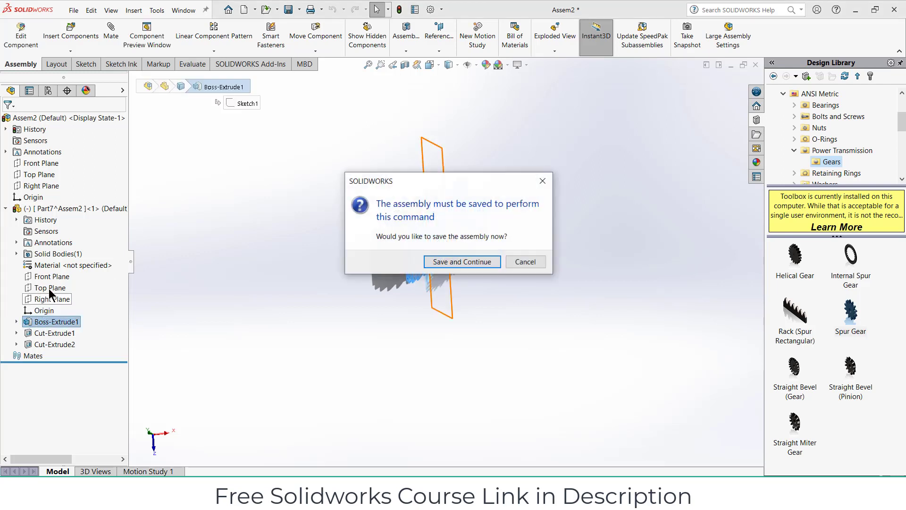
left_click(542, 182)
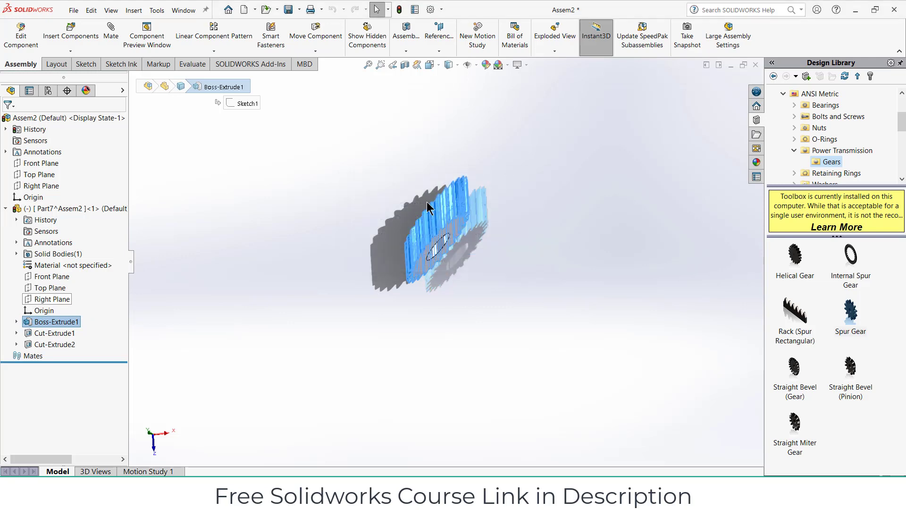
Step: Reopen the gear part for editing in place and check the depth settings of its first extrusion
left_click(43, 209)
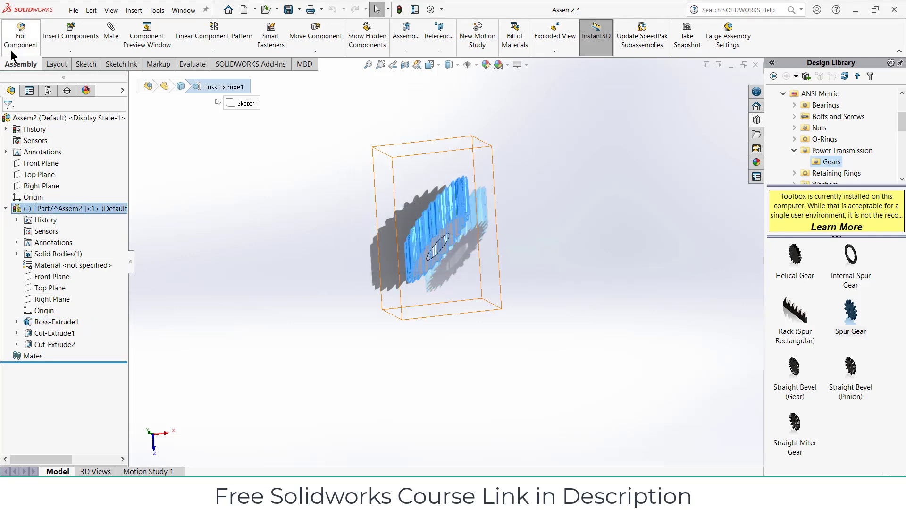
right_click(59, 321)
left_click(70, 286)
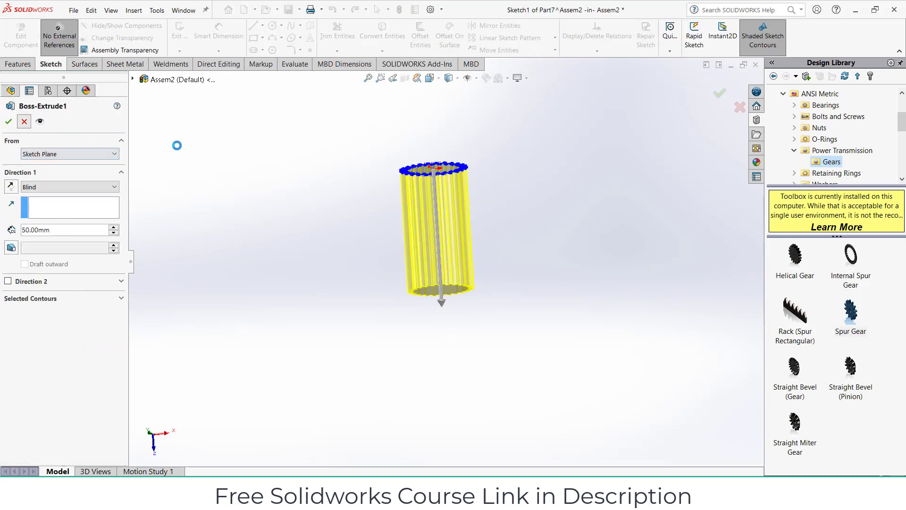
key("Return")
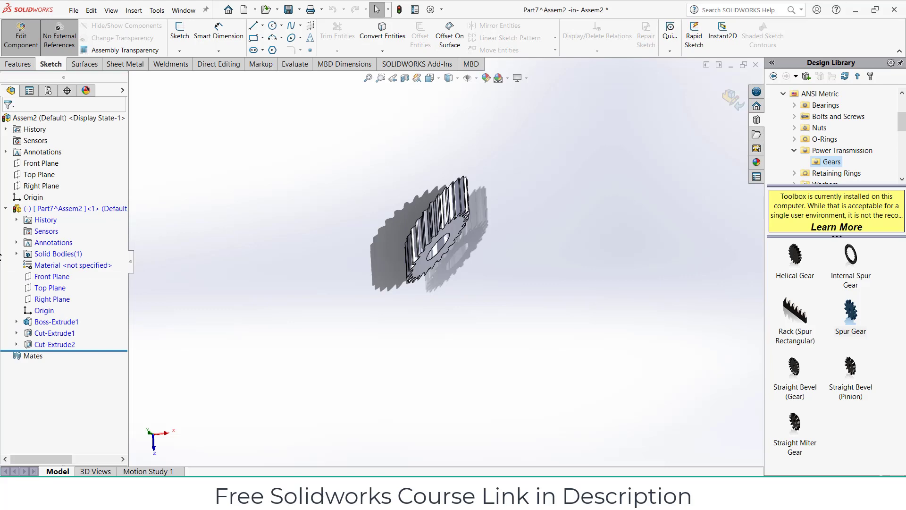
Step: Sketch a 5 mm radius circle on the part's Front Plane, centred on the origin and matching the bore's edge
left_click(49, 281)
left_click(63, 259)
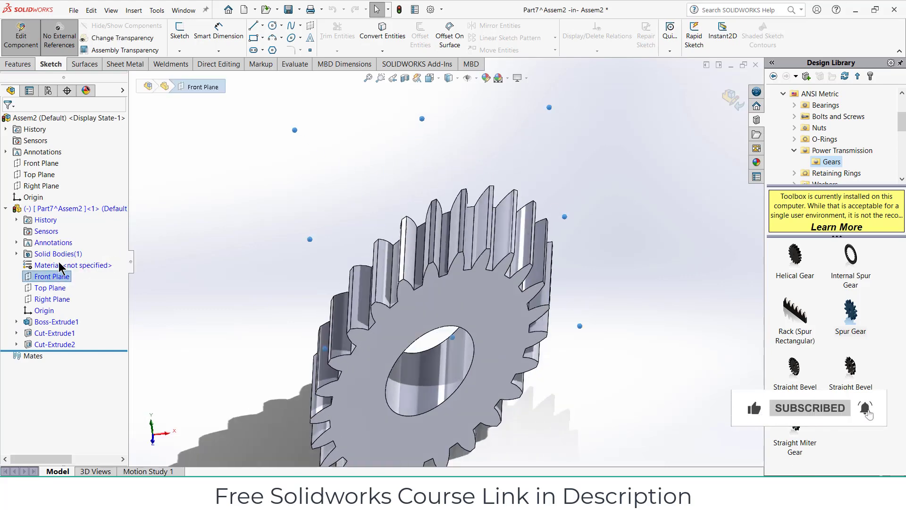
left_click(274, 26)
left_click(446, 261)
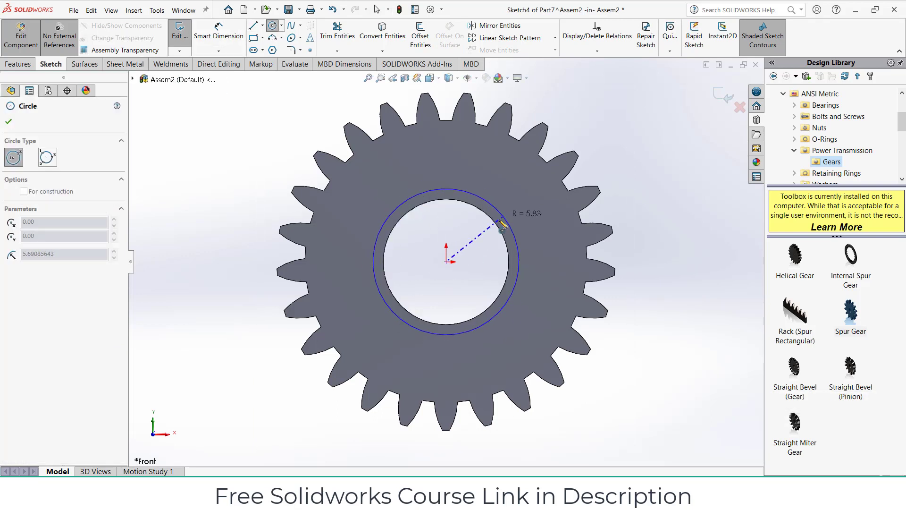
left_click(498, 225)
key("z")
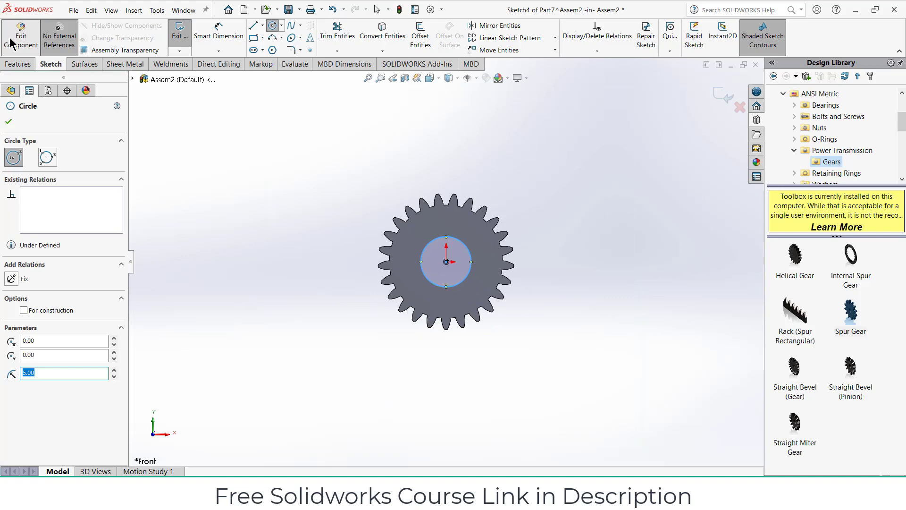
Step: Extrude the circle 50 mm through the diagonal gear as a shaft, merging the result with the body
left_click(12, 44)
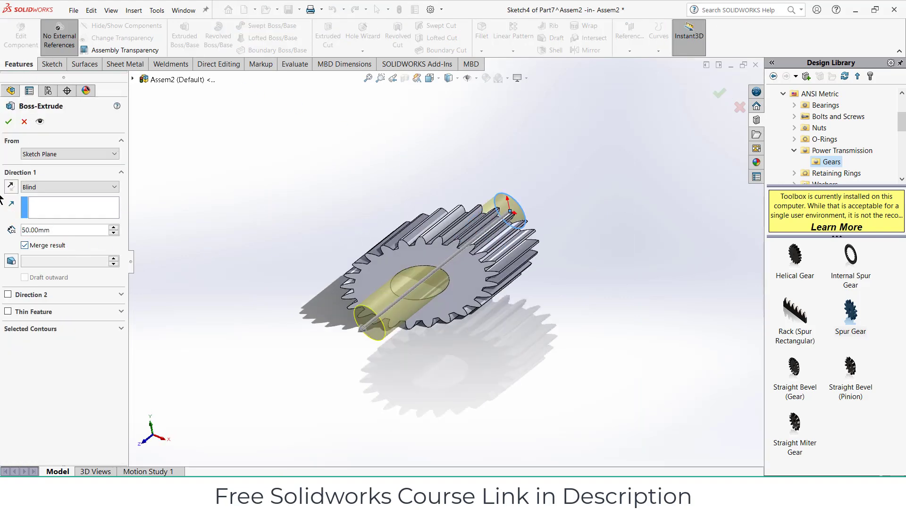
left_click(8, 121)
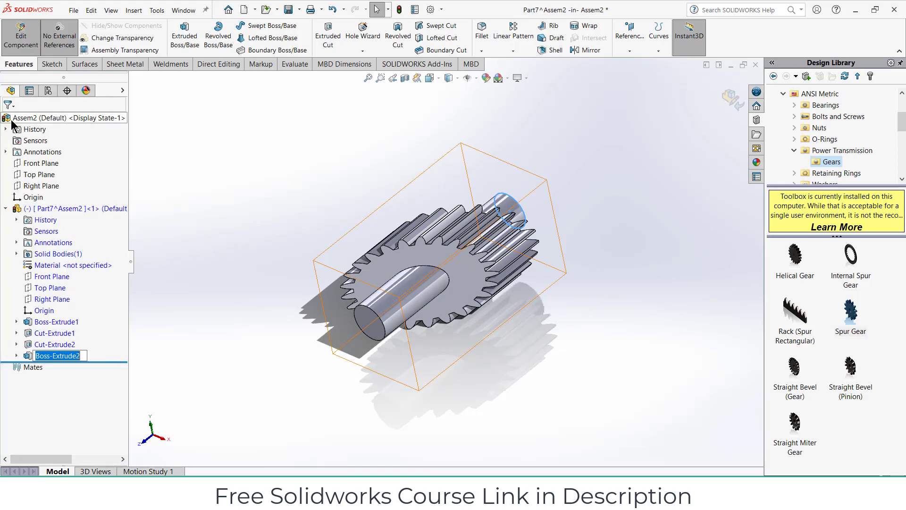
middle_click_drag(364, 170, 565, 174)
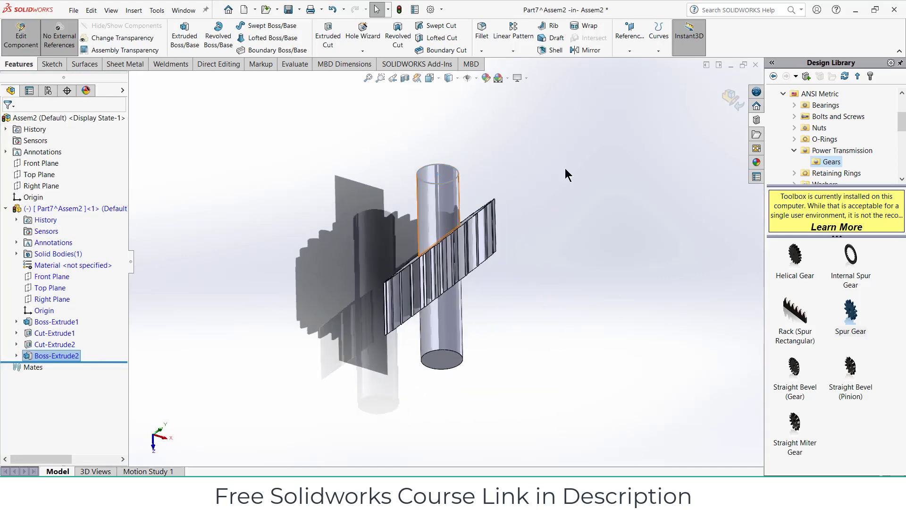
Step: Return to the assembly and sketch a centreline about 41 mm long on its Top Plane, running from the origin along the shaft
left_click(726, 100)
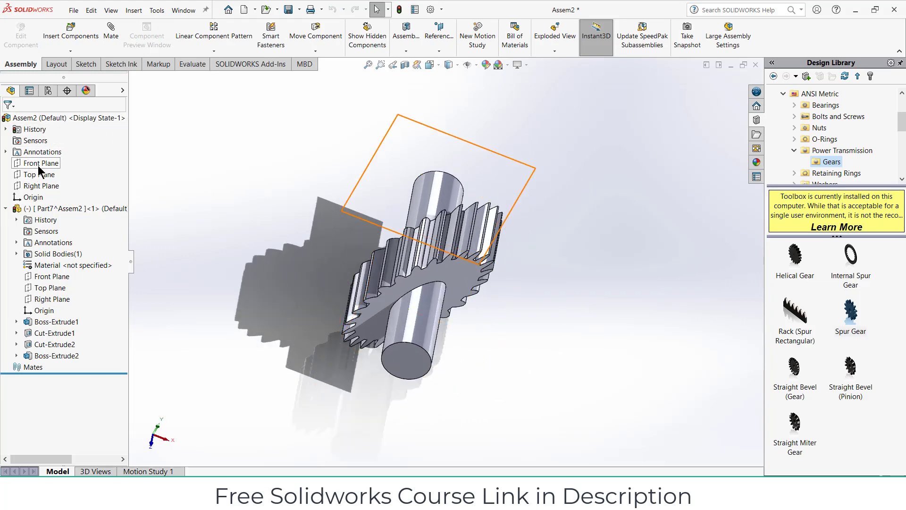
left_click(37, 175)
left_click(47, 162)
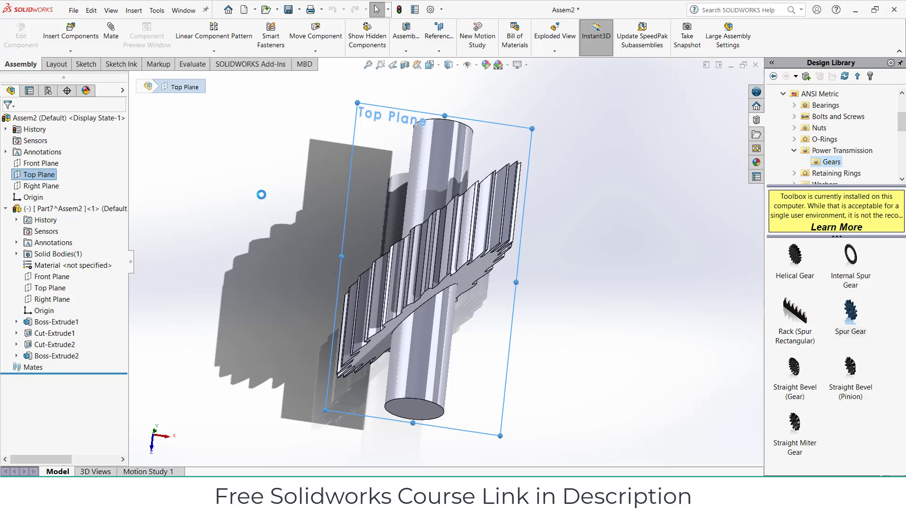
left_click(96, 26)
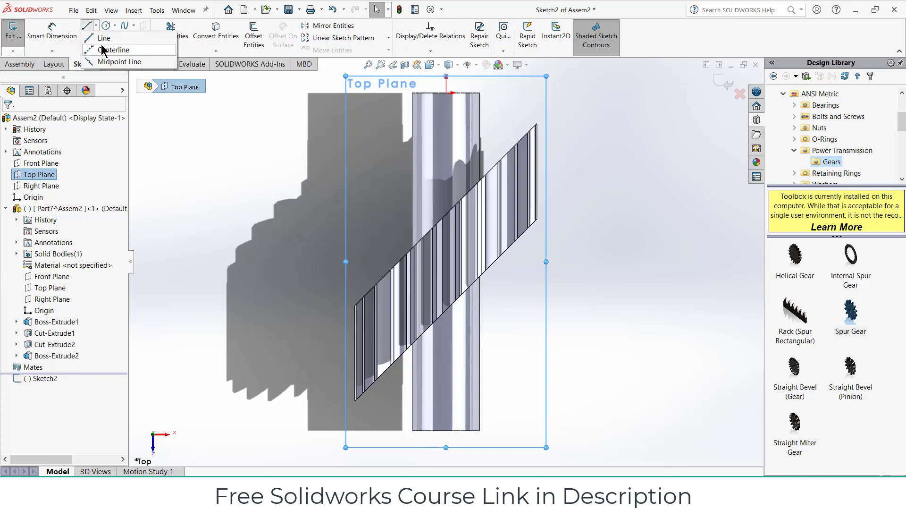
left_click(106, 47)
left_click(446, 93)
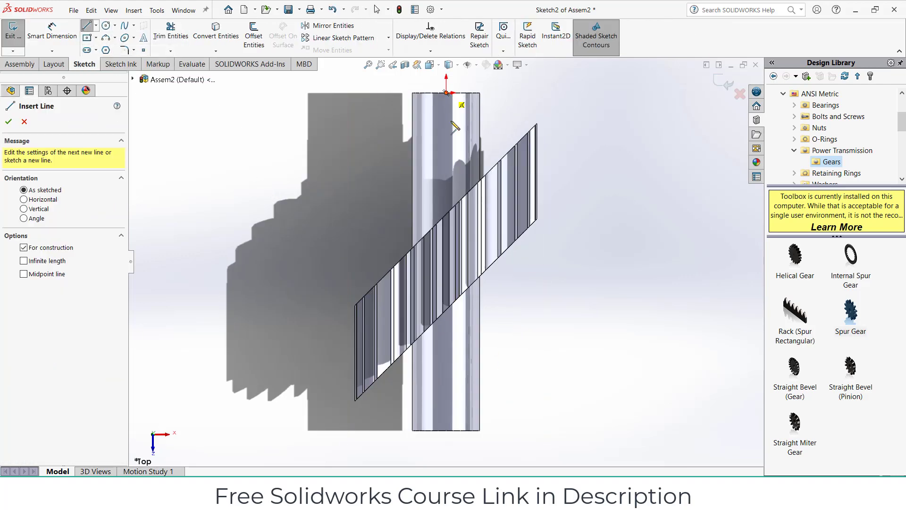
left_click(444, 366)
Step: Make the centreline vertical and leave the sketch
key("Escape")
left_click(447, 174)
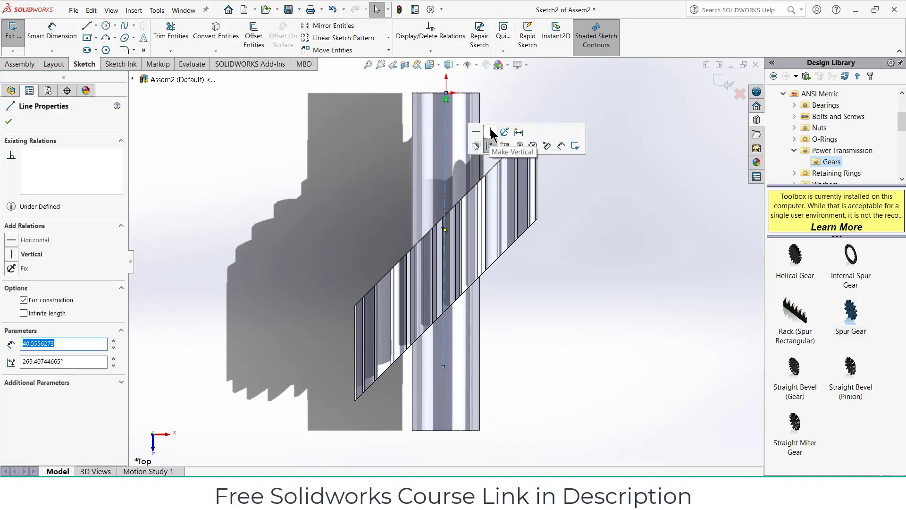
key("Escape")
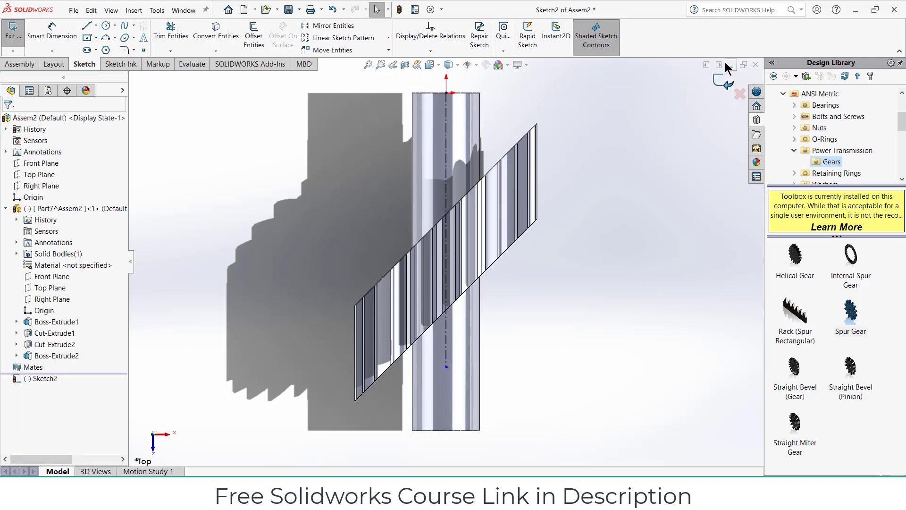
left_click(727, 81)
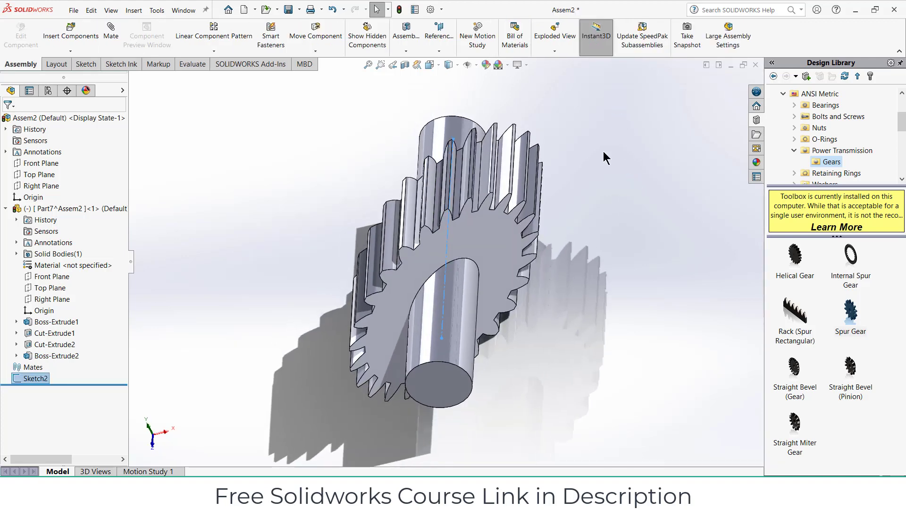
left_click(476, 66)
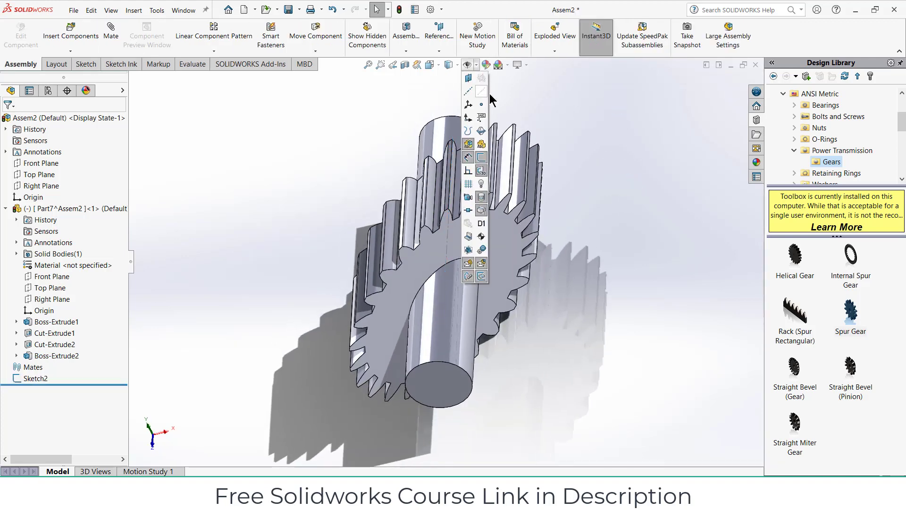
left_click(485, 91)
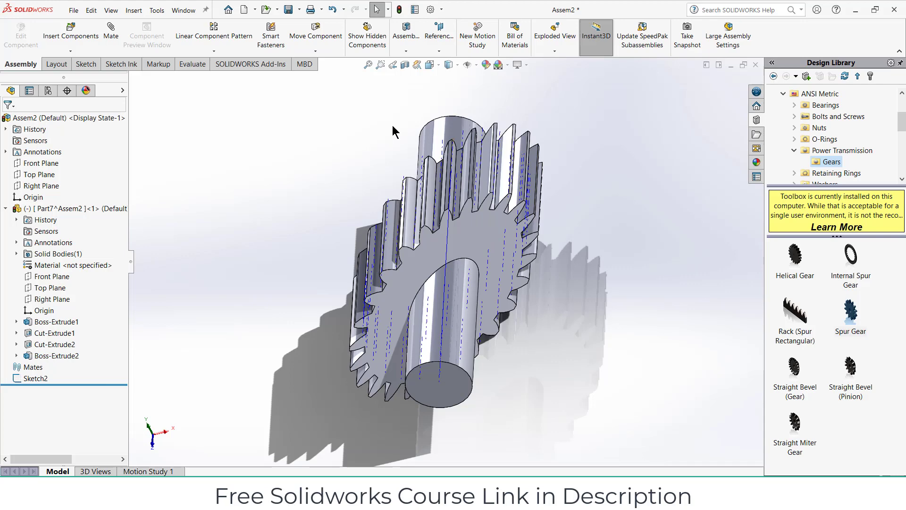
middle_click_drag(393, 132, 430, 151)
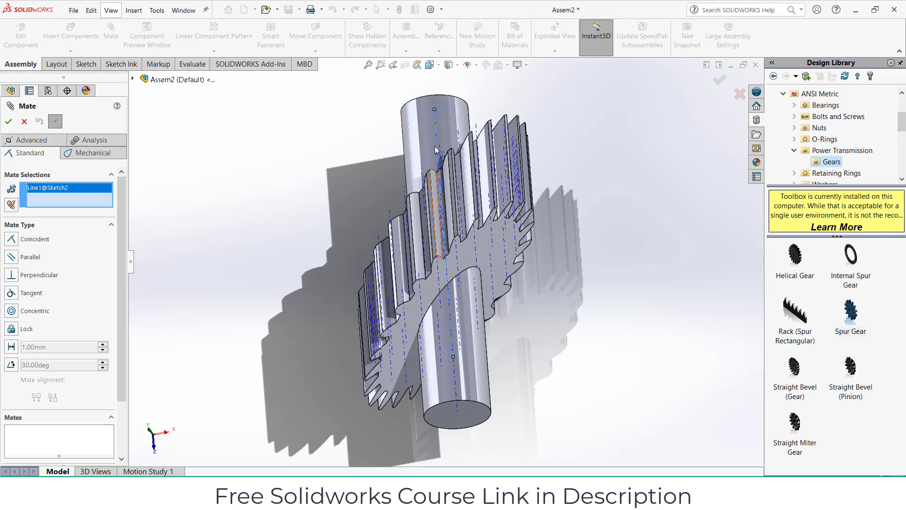
middle_click_drag(467, 130, 387, 179)
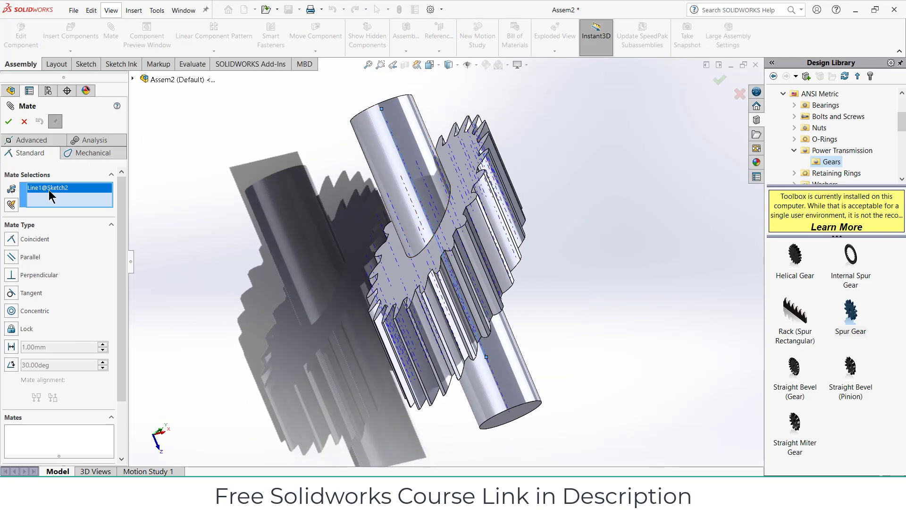
right_click(60, 198)
left_click(62, 199)
Step: Hide the temporary axes and mate the shaft's cylindrical face concentric with the sketched centreline
left_click(401, 112)
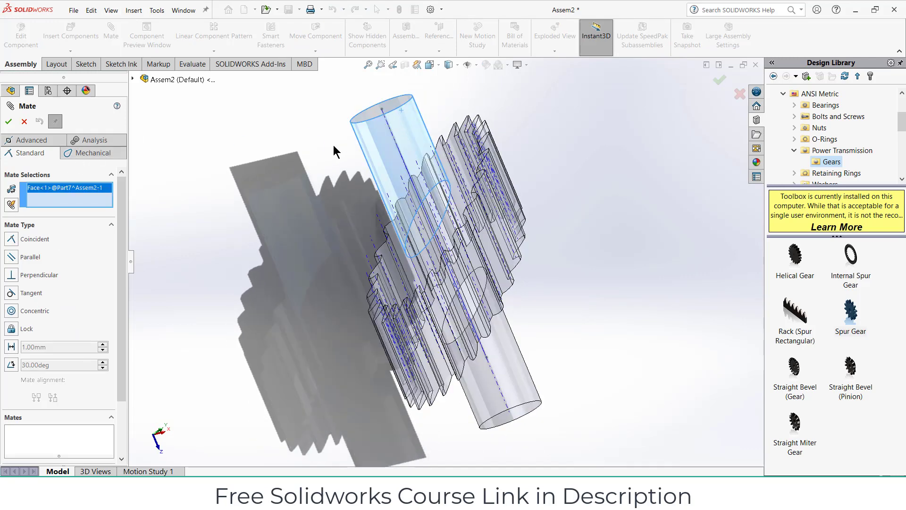
left_click(133, 79)
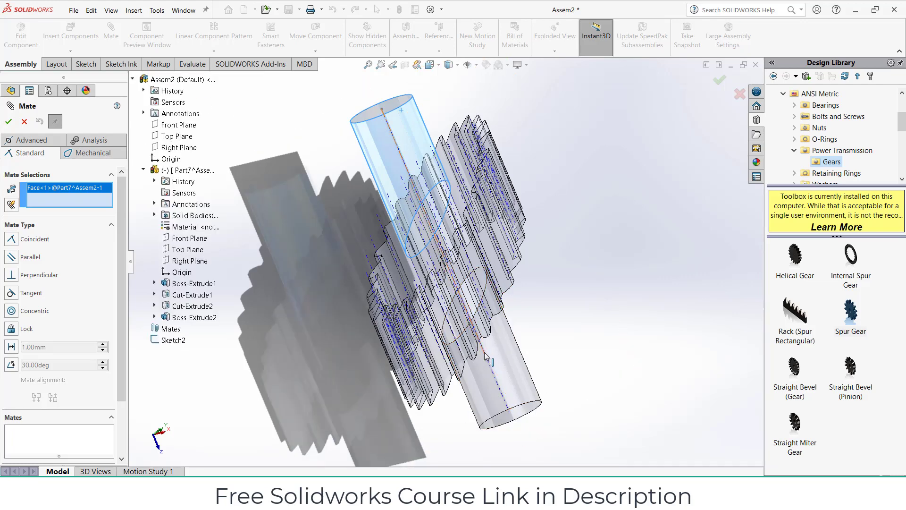
left_click(477, 65)
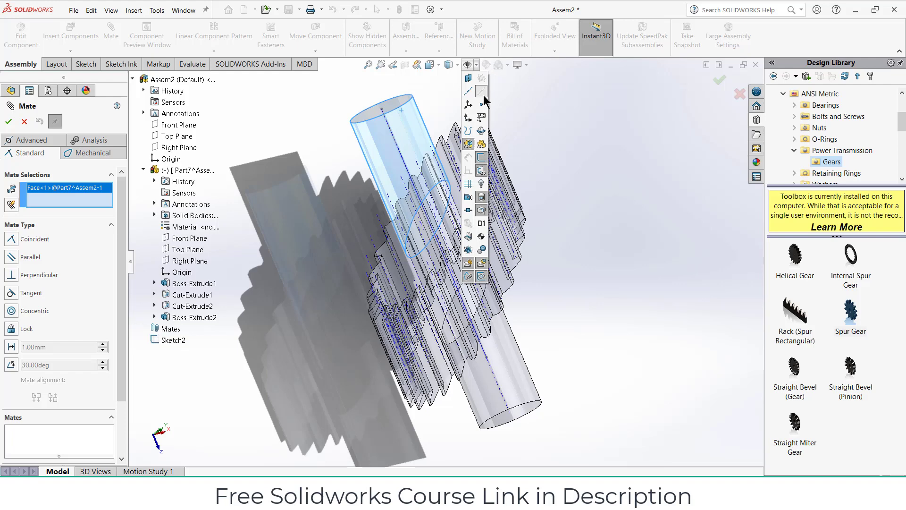
left_click(482, 94)
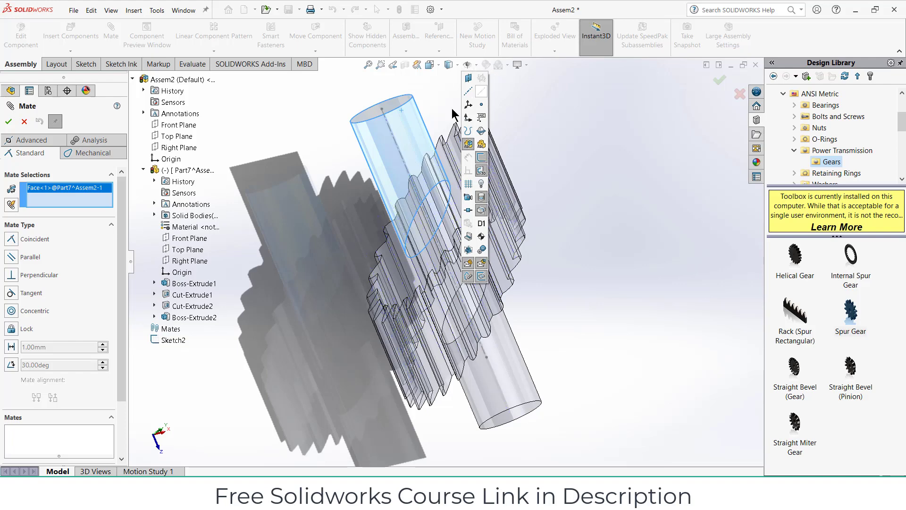
left_click(396, 142)
left_click(472, 139)
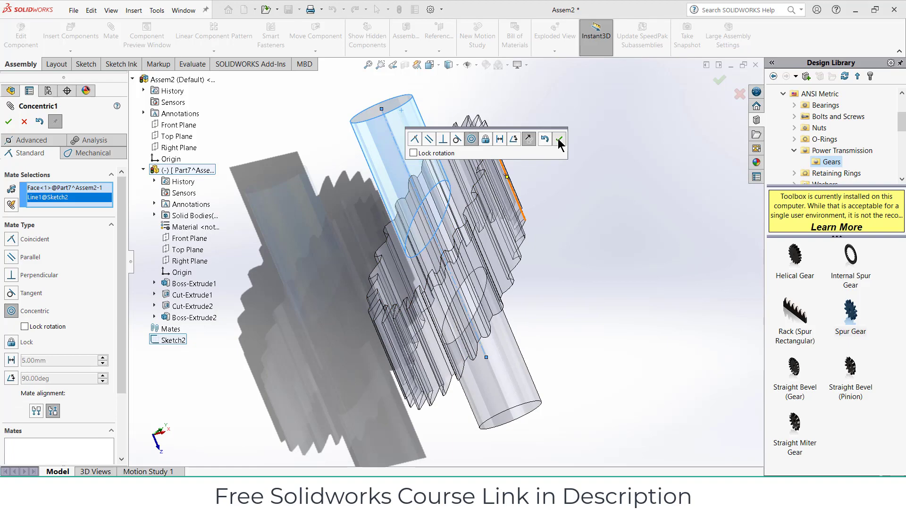
left_click(559, 139)
Step: Mate the shaft's end face at the origin coincident with the assembly's Front Plane and finish mating
middle_click_drag(540, 128, 311, 165)
left_click(425, 153)
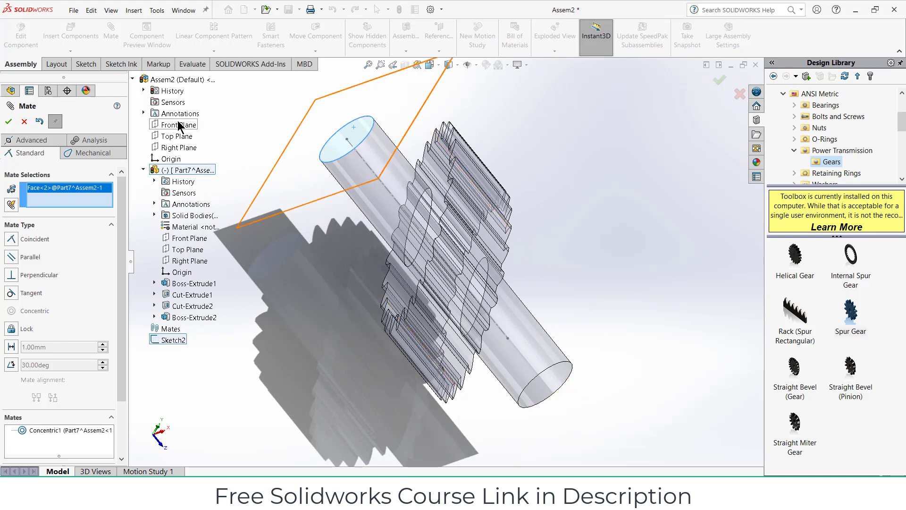
left_click(178, 125)
left_click(165, 95)
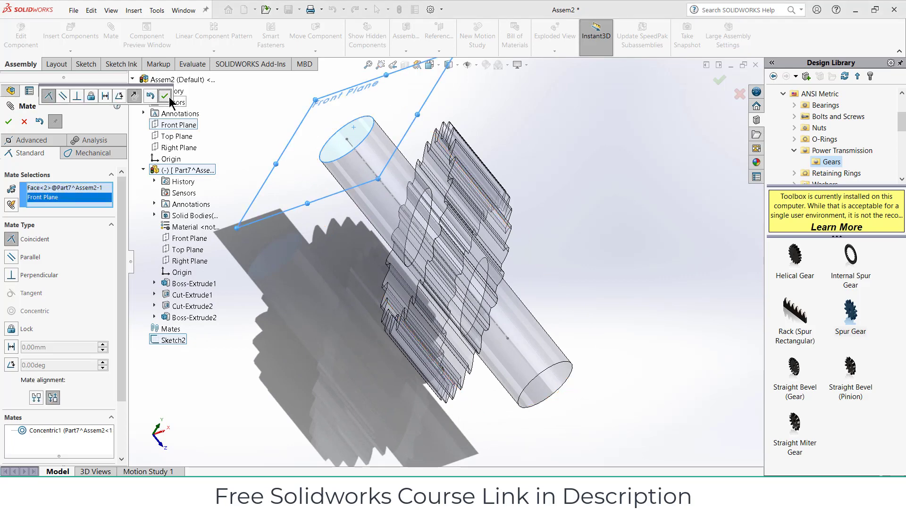
left_click(9, 121)
Step: Create a copy of the gear part in the assembly and place it beside the original with the teeth almost touching
scroll(547, 217, "down", 5)
middle_click_drag(559, 221, 466, 218)
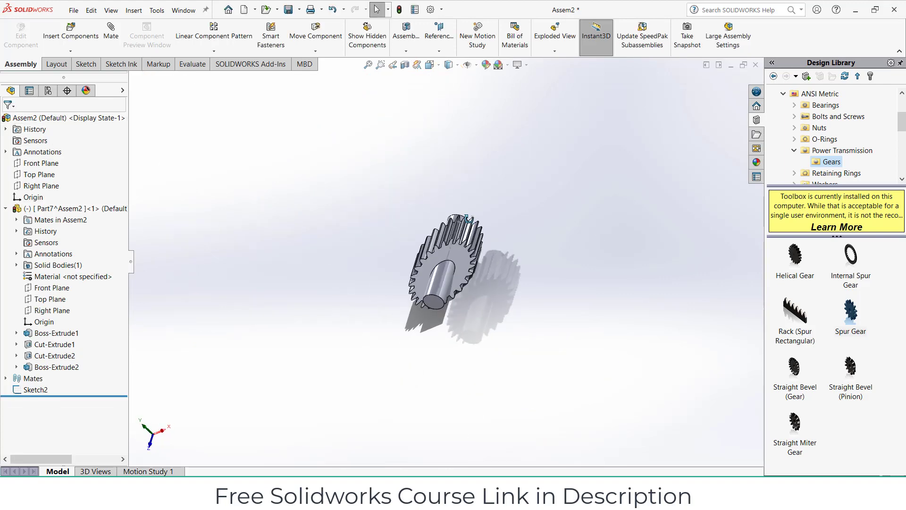
scroll(480, 267, "up", 3)
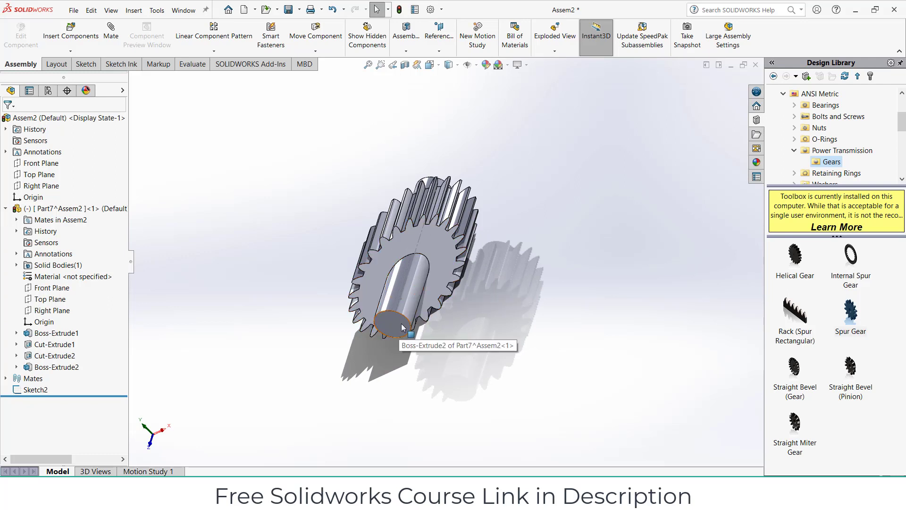
left_click_drag(403, 326, 570, 294, "ctrl")
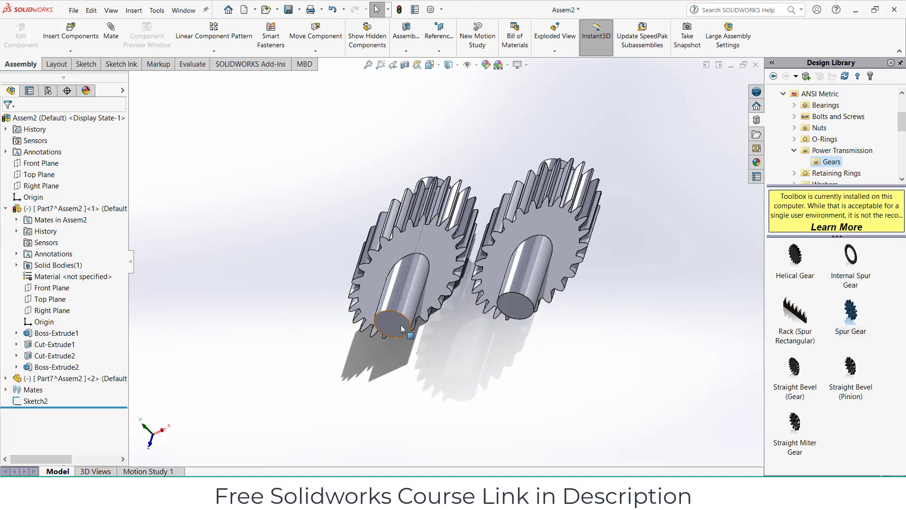
left_click(403, 326)
key("ctrl+8")
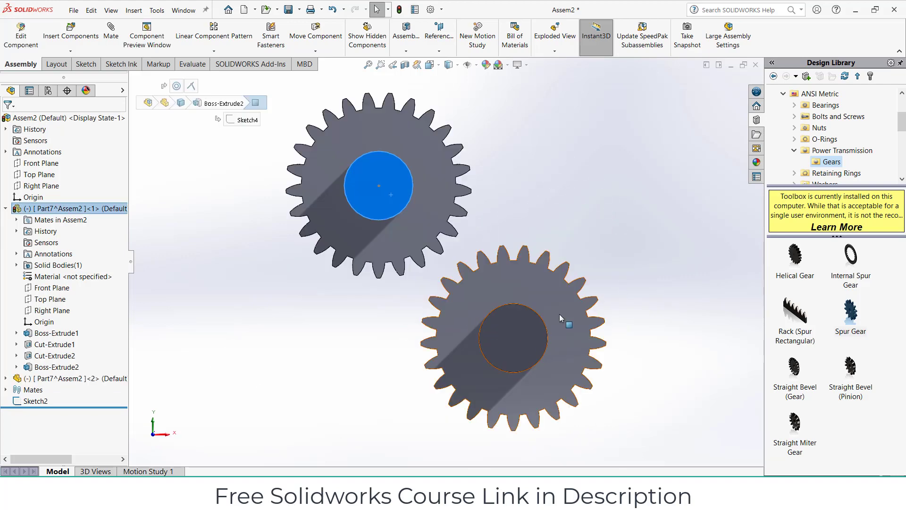
left_click_drag(560, 315, 608, 159)
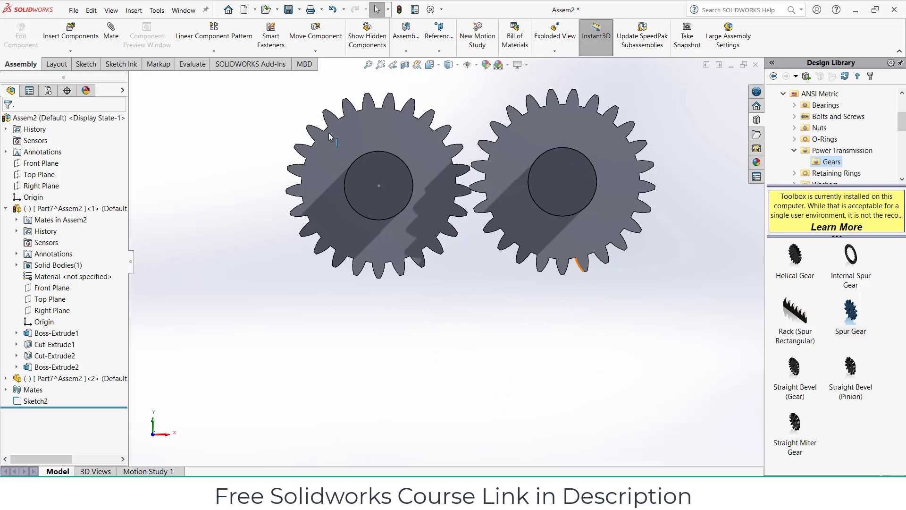
Step: Show the temporary axes and mate the copied gear's shaft axis coincident with the assembly's Top Plane
left_click(113, 34)
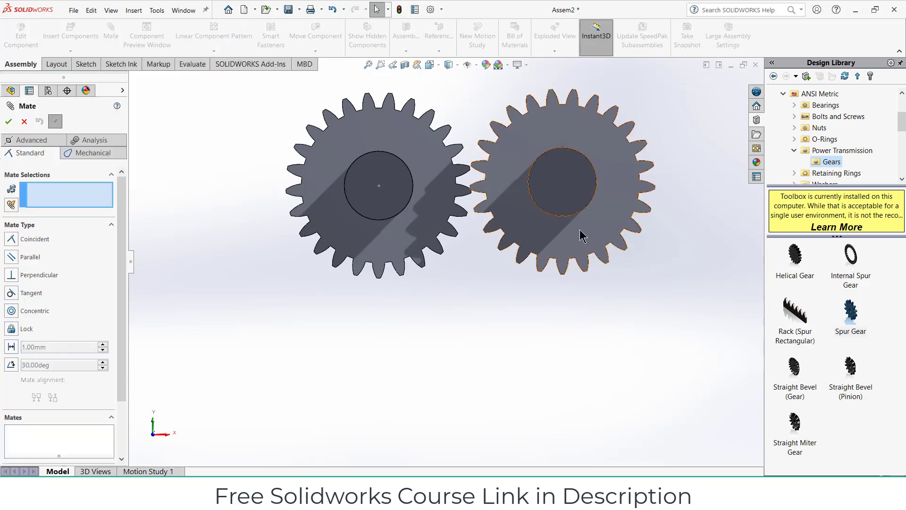
key("ctrl+7")
left_click(477, 64)
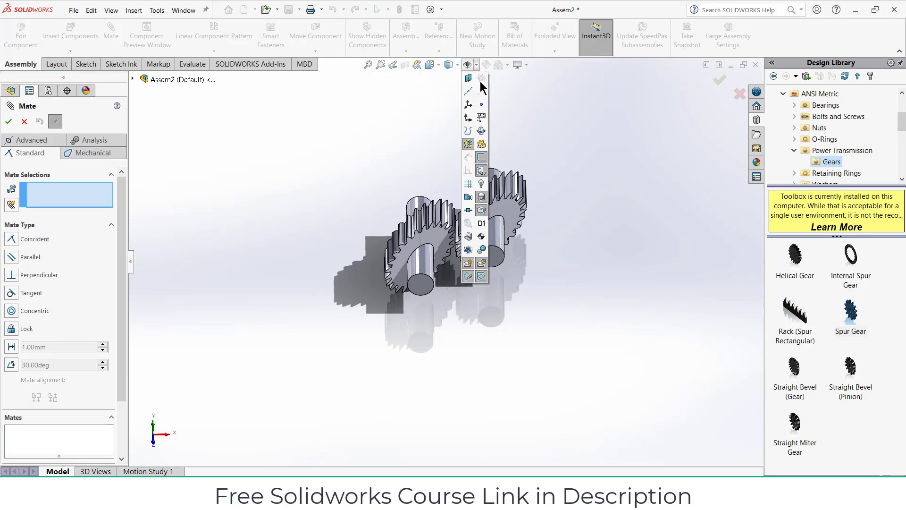
scroll(517, 239, "down", 3)
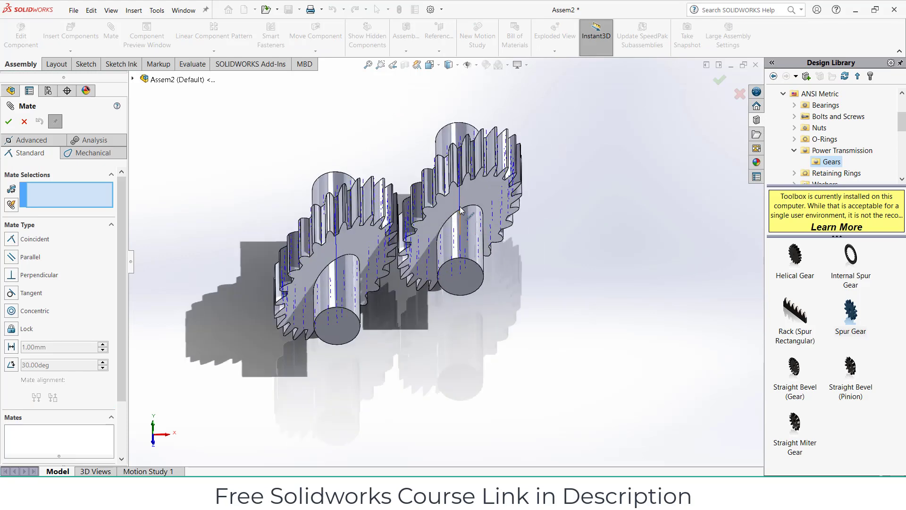
left_click(460, 204)
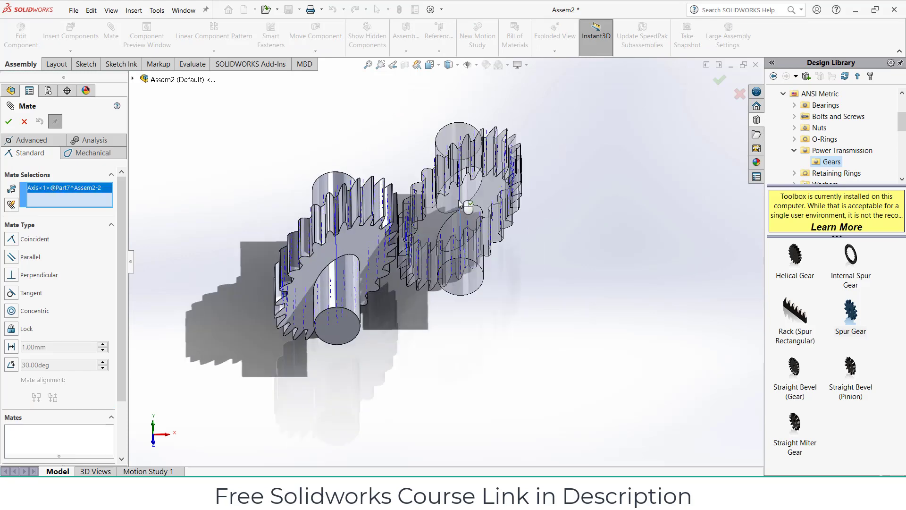
left_click(132, 79)
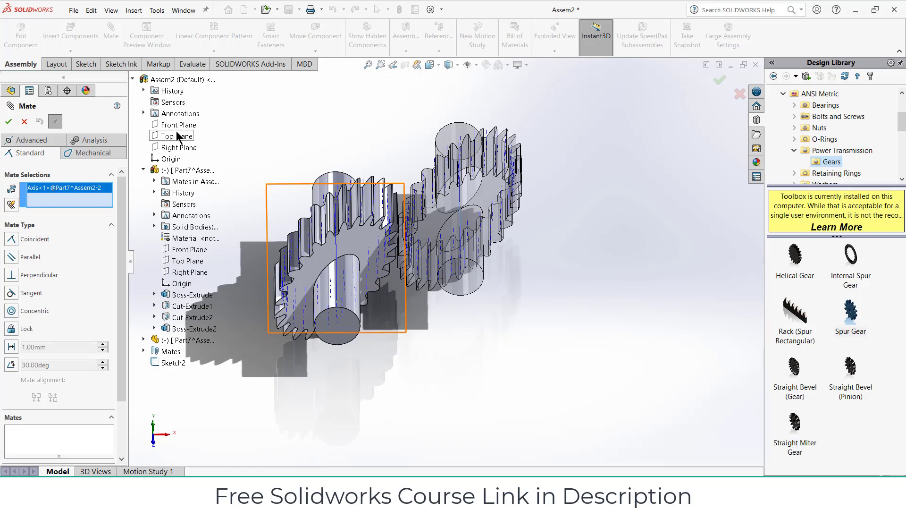
left_click(179, 136)
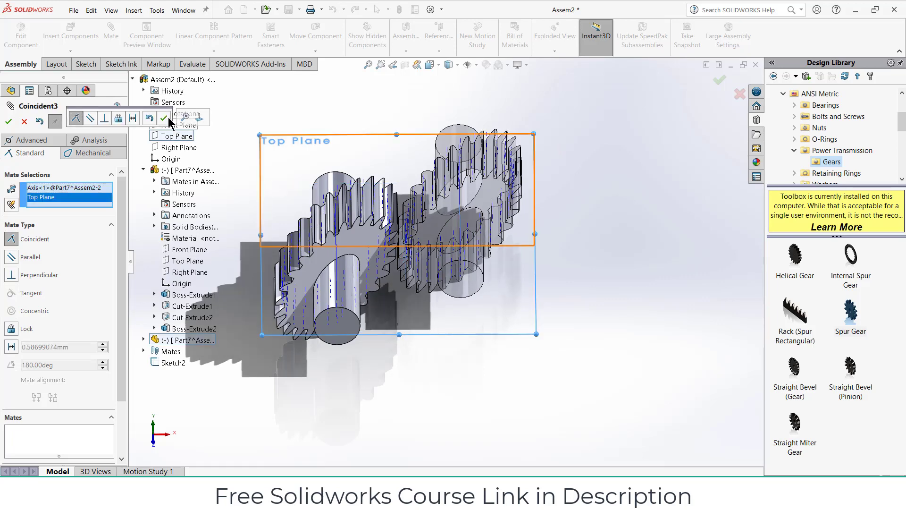
left_click(165, 117)
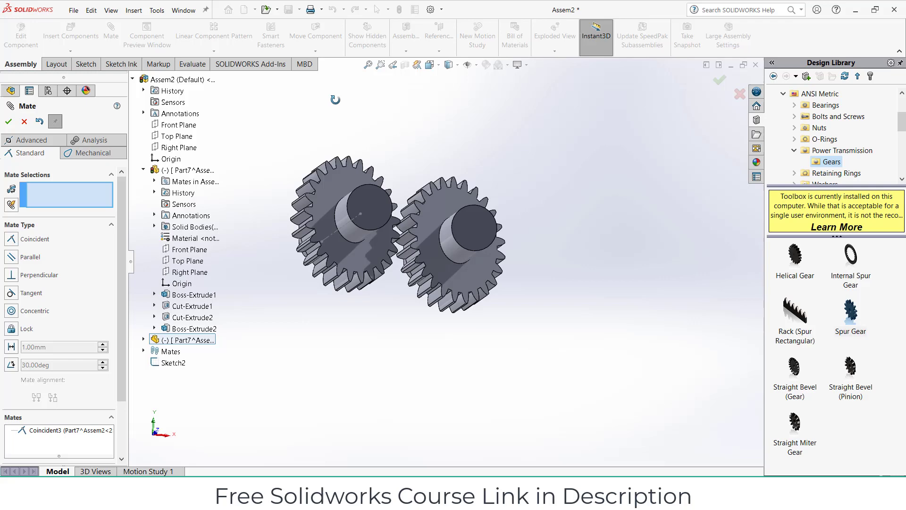
Step: Mate the matching end faces of the two gear shafts coincident
middle_click_drag(335, 100, 330, 173)
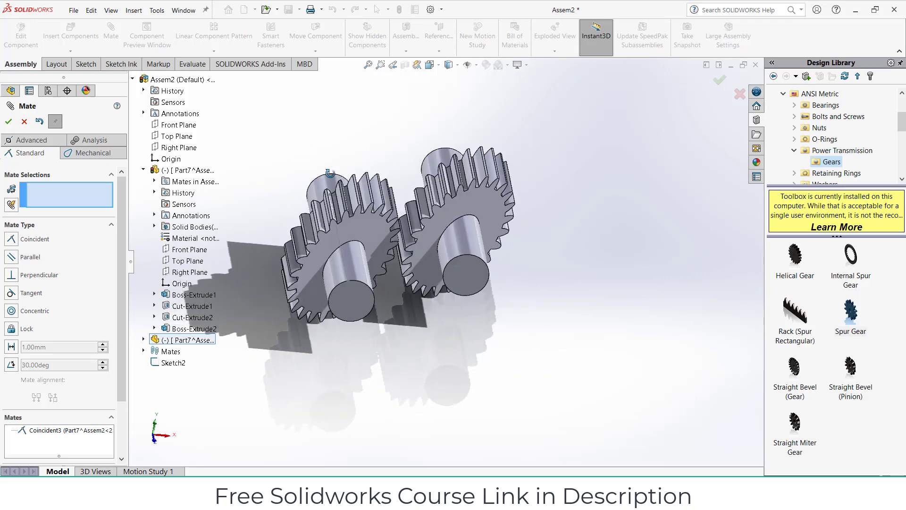
middle_click_drag(330, 172, 466, 197)
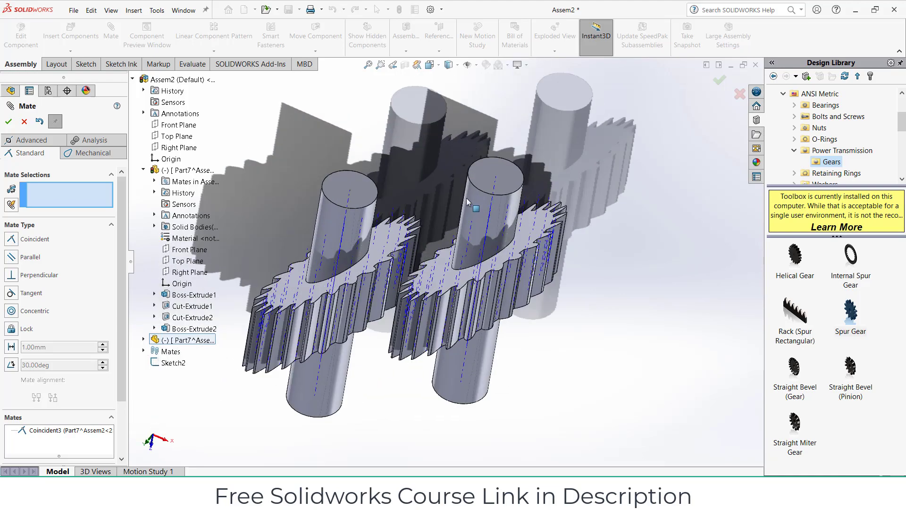
left_click(490, 166)
left_click(357, 183)
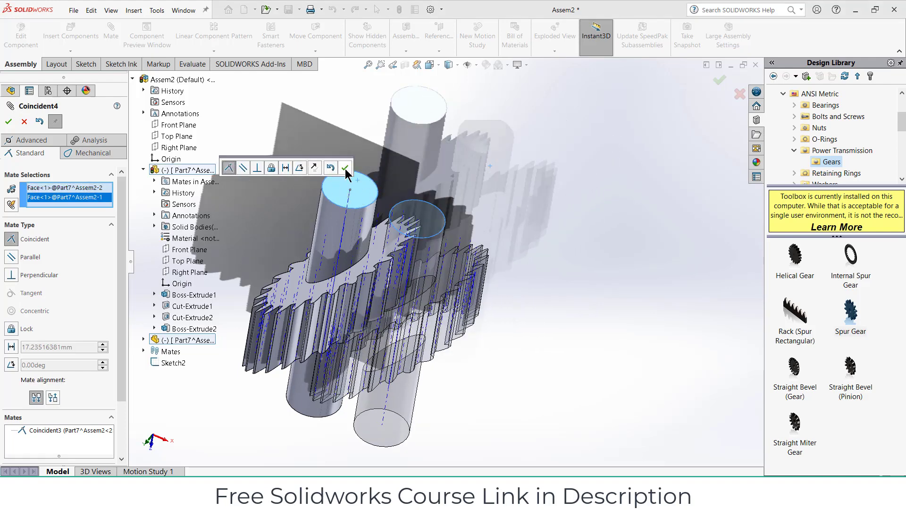
left_click(346, 168)
Step: Add a 25 mm distance mate between the copied gear's shaft axis and the line of Sketch2, and finish mating
middle_click_drag(349, 179, 391, 336)
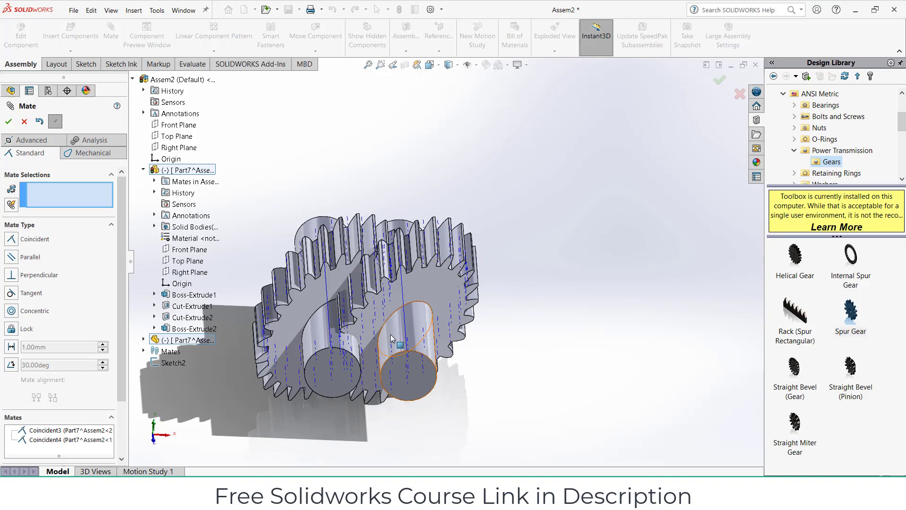
left_click(405, 313)
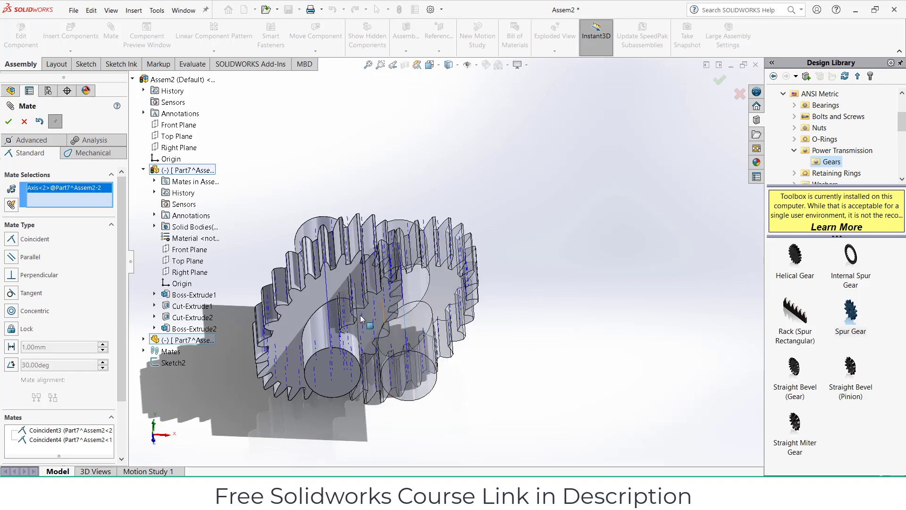
left_click(329, 315)
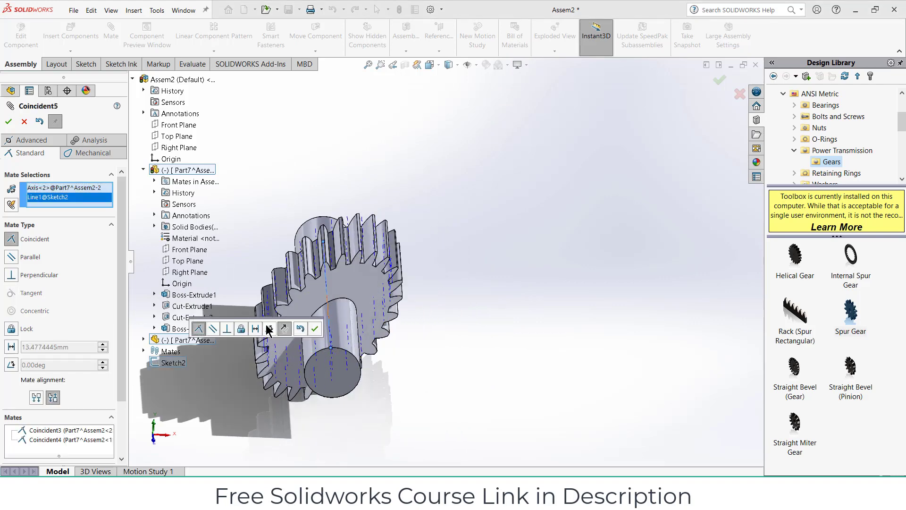
left_click(255, 329)
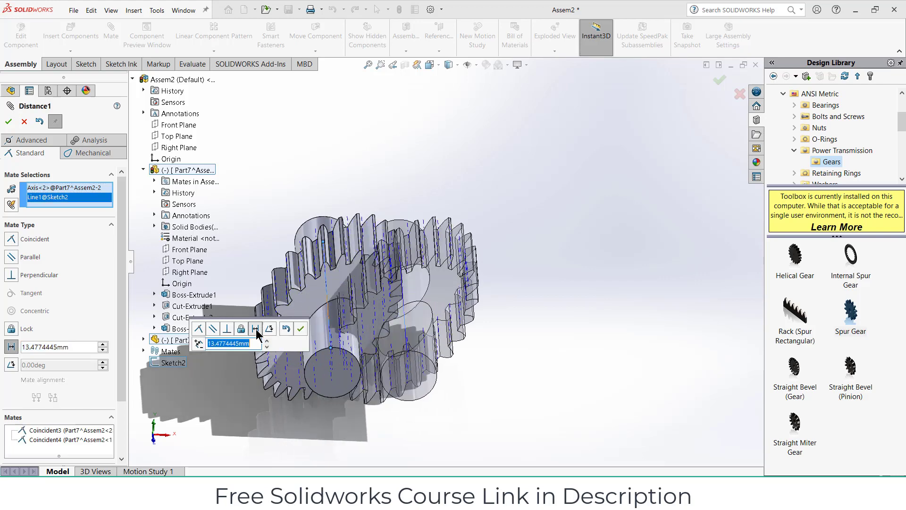
type("25")
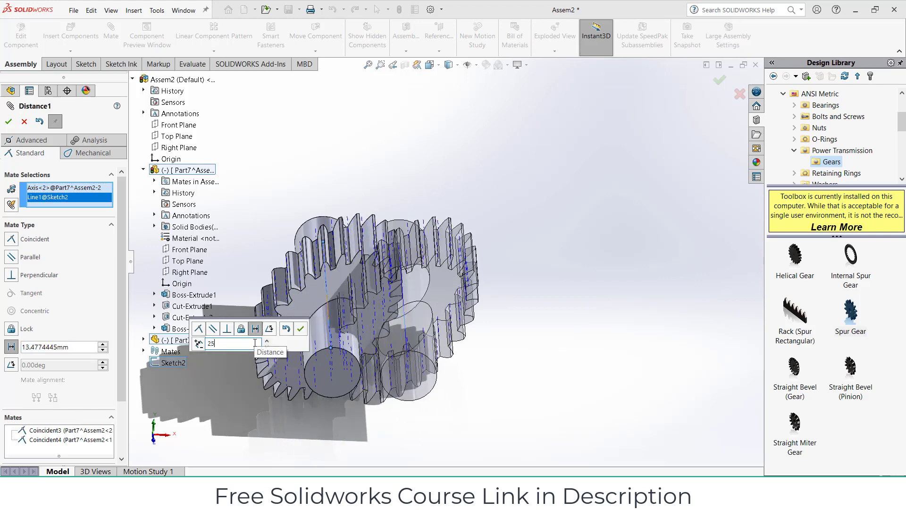
key("Return")
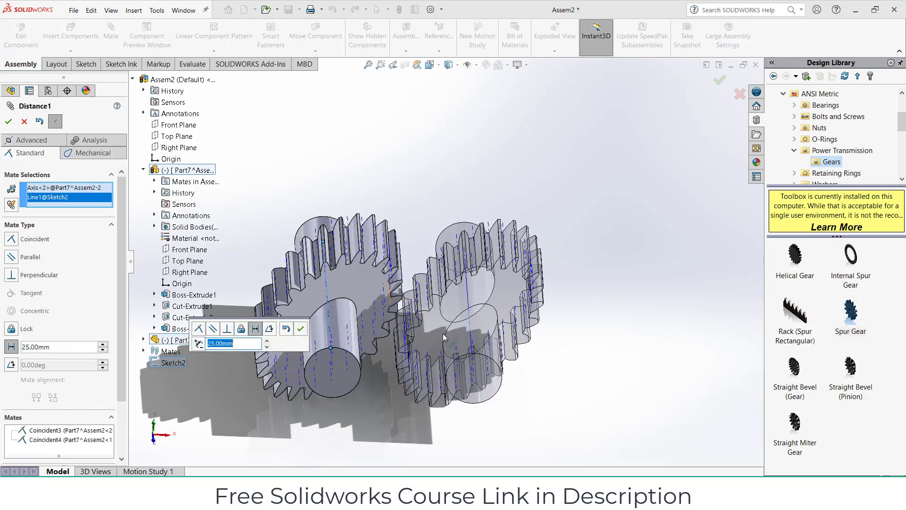
middle_click_drag(430, 288, 396, 340)
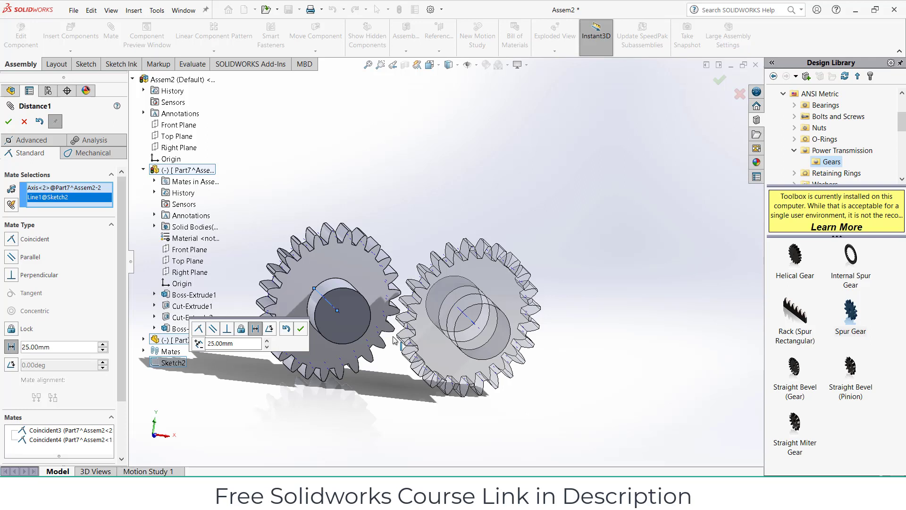
mouse_move(852, 315)
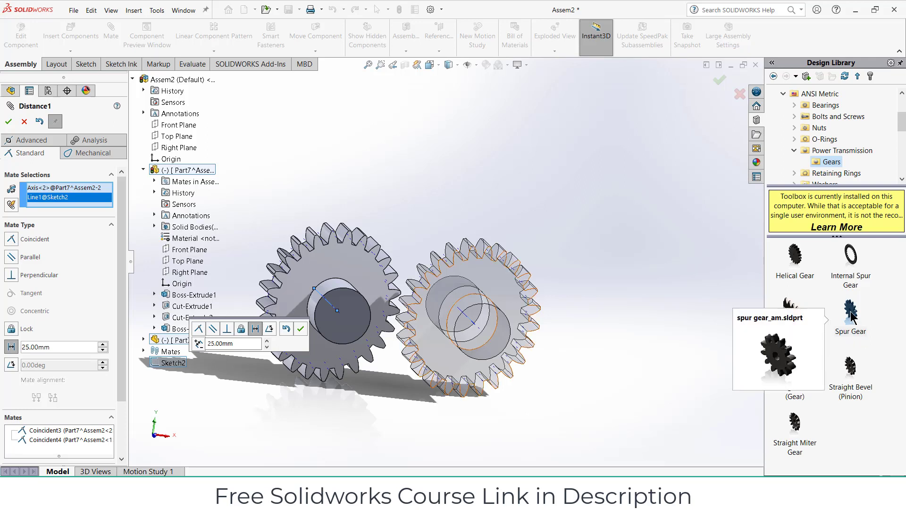
left_click(301, 329)
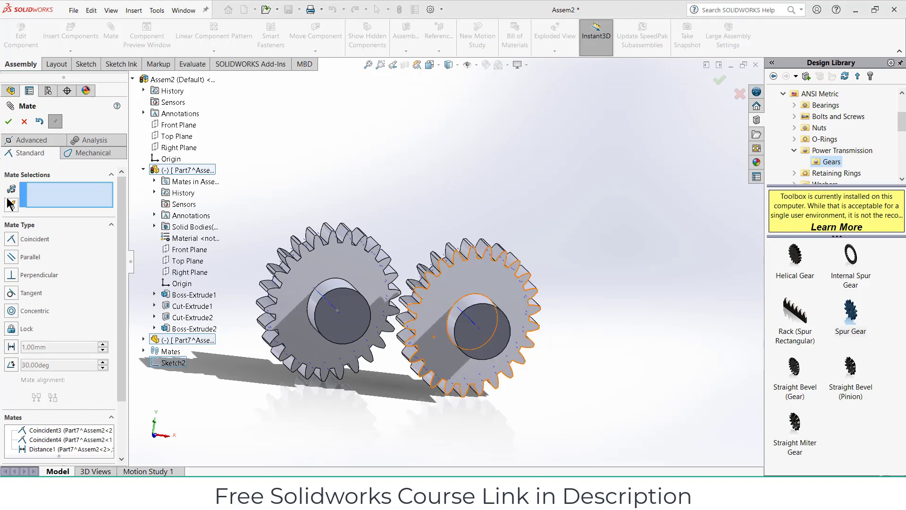
left_click(9, 123)
Step: Rotate the copied gear around its shaft in small amounts until its teeth fit between the original gear's teeth
scroll(464, 328, "down", 3)
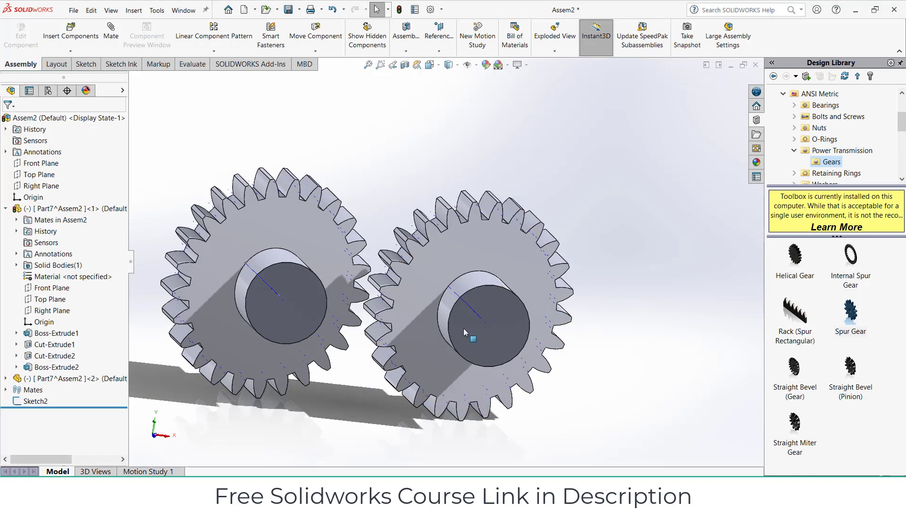
left_click(316, 302)
key("ctrl+8")
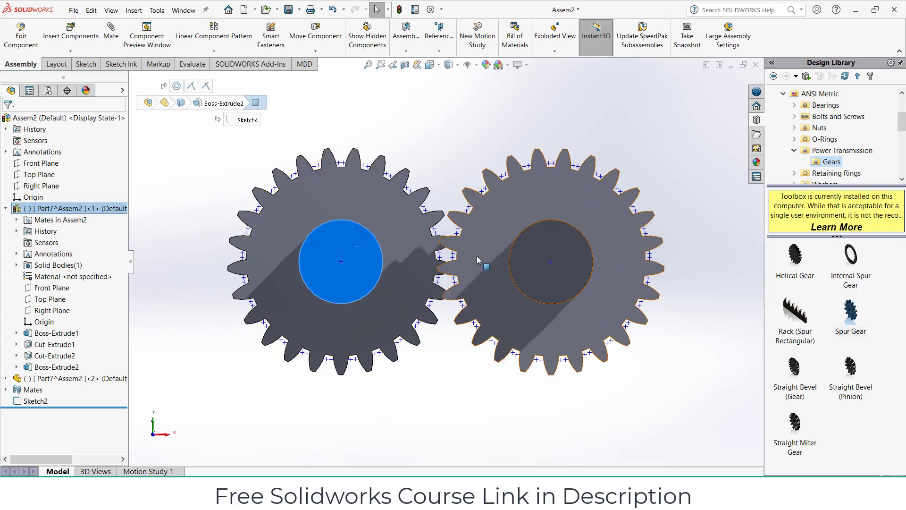
scroll(477, 255, "down", 4)
left_click(474, 245)
left_click_drag(466, 259, 516, 364)
key("f")
middle_click_drag(434, 158, 442, 235)
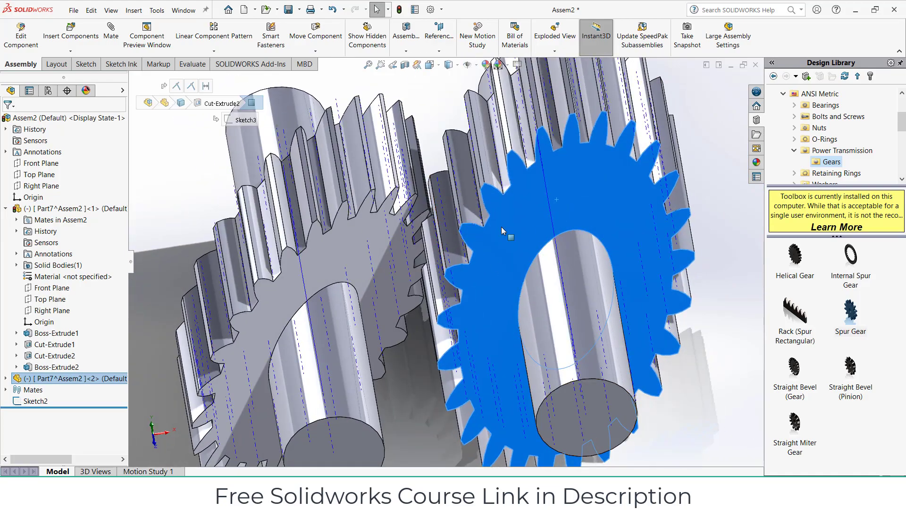
left_click_drag(501, 226, 455, 283)
key("ctrl+1")
middle_click_drag(452, 189, 418, 193)
left_click_drag(418, 194, 417, 254)
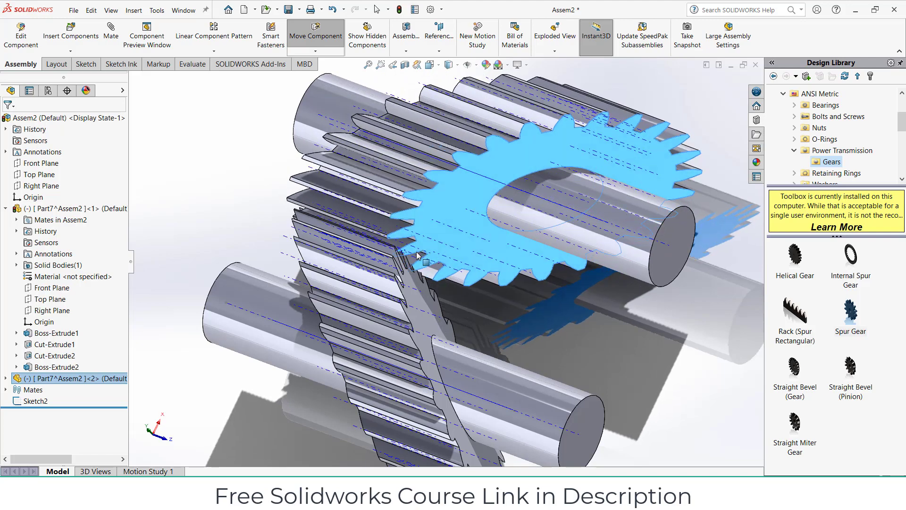
middle_click_drag(415, 250, 357, 218)
left_click_drag(435, 253, 443, 259)
middle_click_drag(417, 251, 441, 228)
scroll(441, 228, "up", 3)
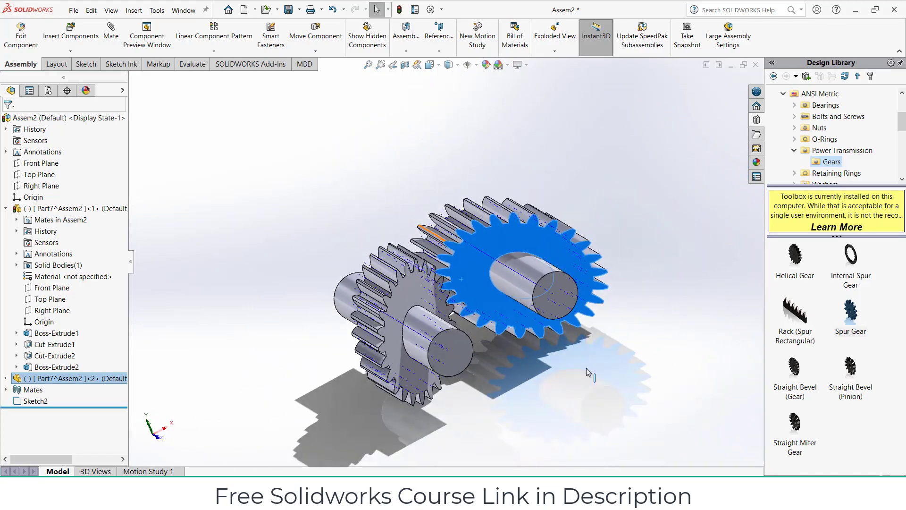
Step: View the two gears face-on from the copied gear's shaft end and hide the temporary axes
left_click(574, 296)
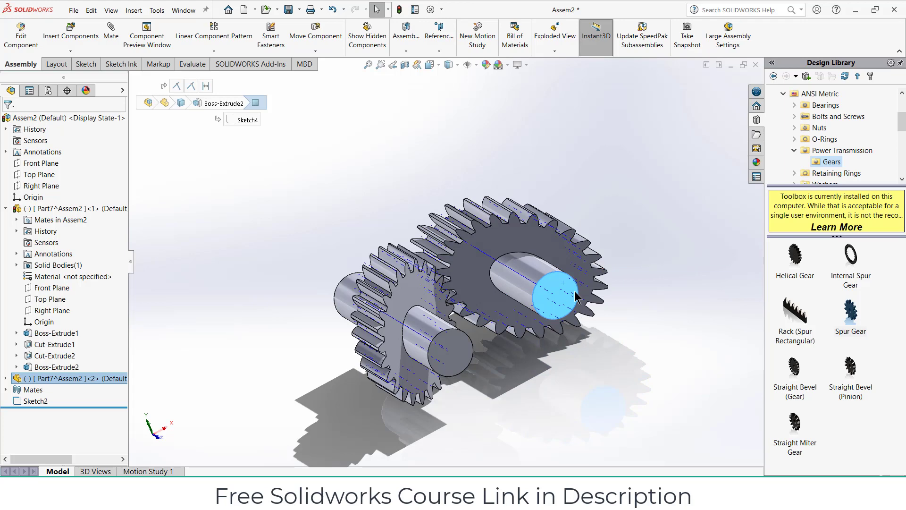
key("ctrl+8")
left_click(663, 167)
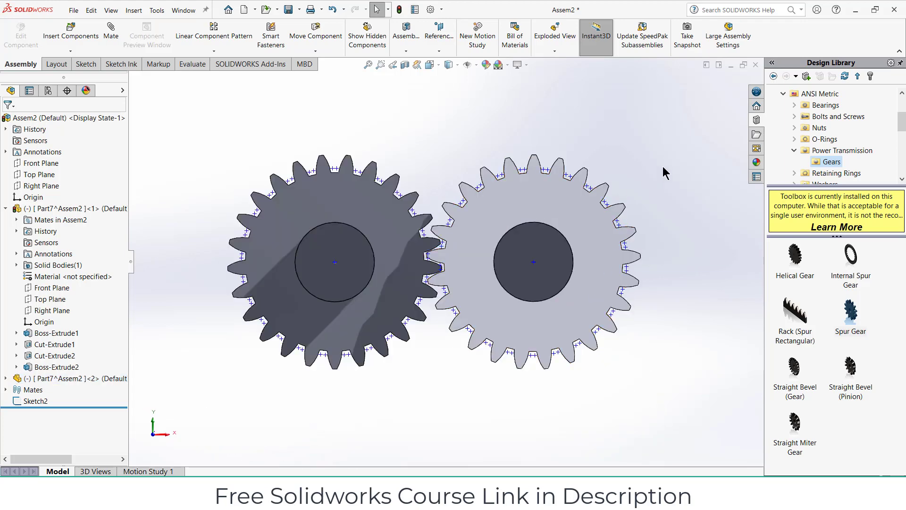
left_click(477, 65)
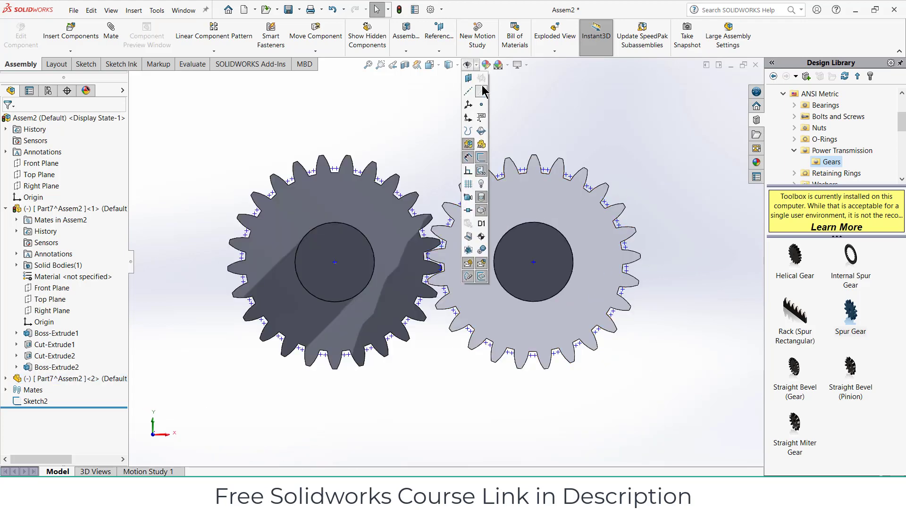
left_click(482, 92)
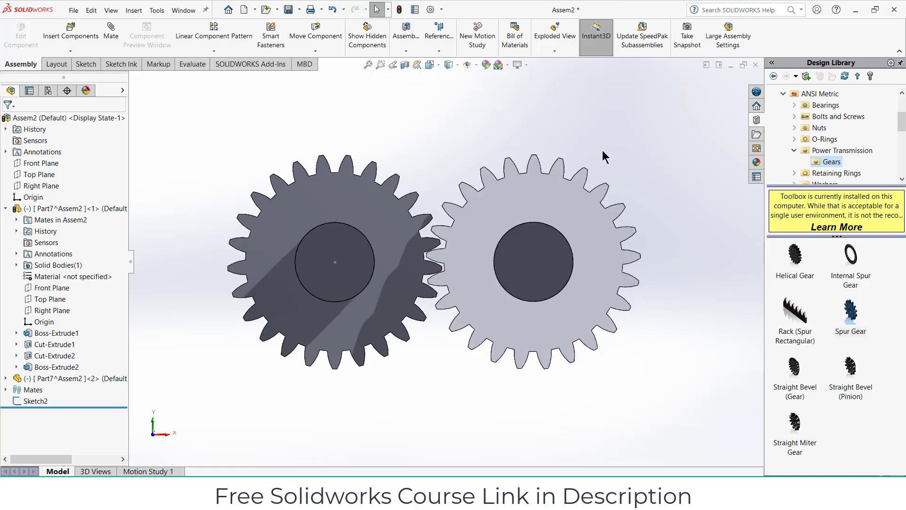
Step: Add a mechanical gear mate between the circular end edges of the two shafts with a 10 mm : 10 mm ratio
mouse_move(602, 150)
middle_mouse_down()
mouse_move(606, 222)
mouse_move(606, 155)
middle_mouse_up()
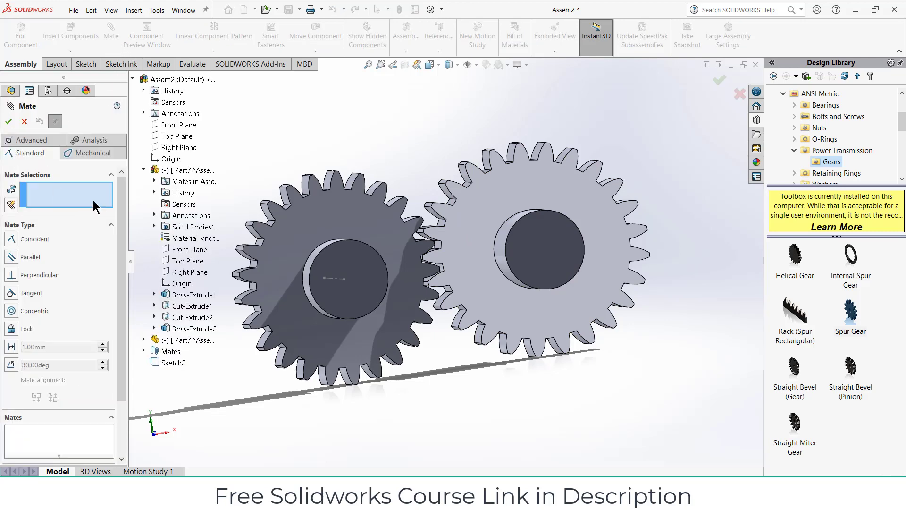
left_click(98, 154)
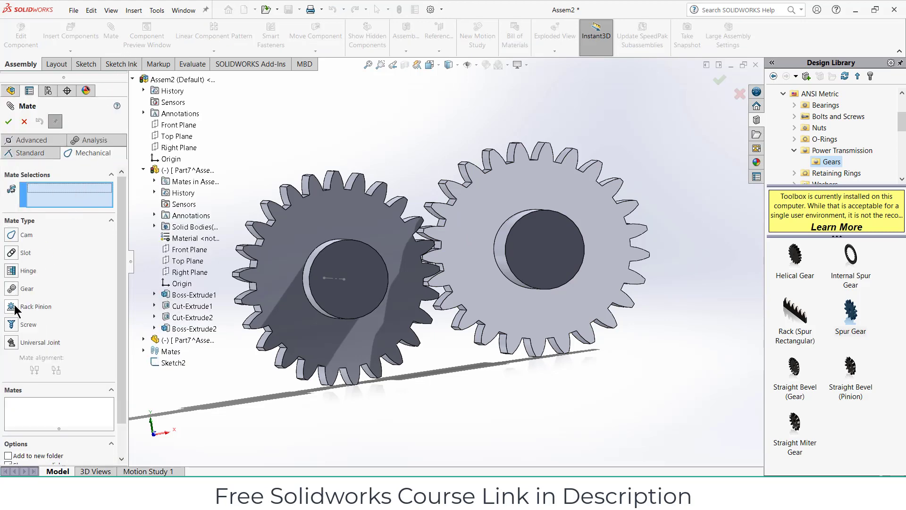
left_click(12, 288)
middle_click_drag(292, 273, 366, 203)
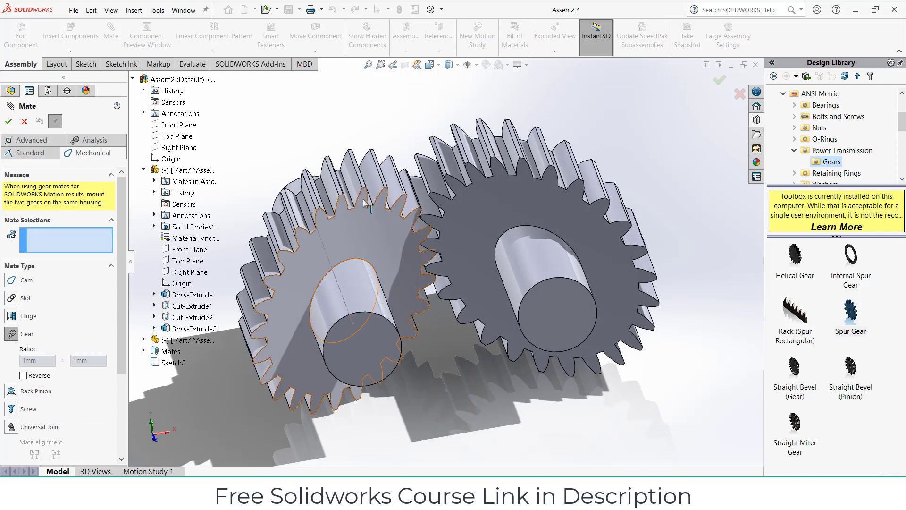
left_click(375, 315)
left_click(550, 279)
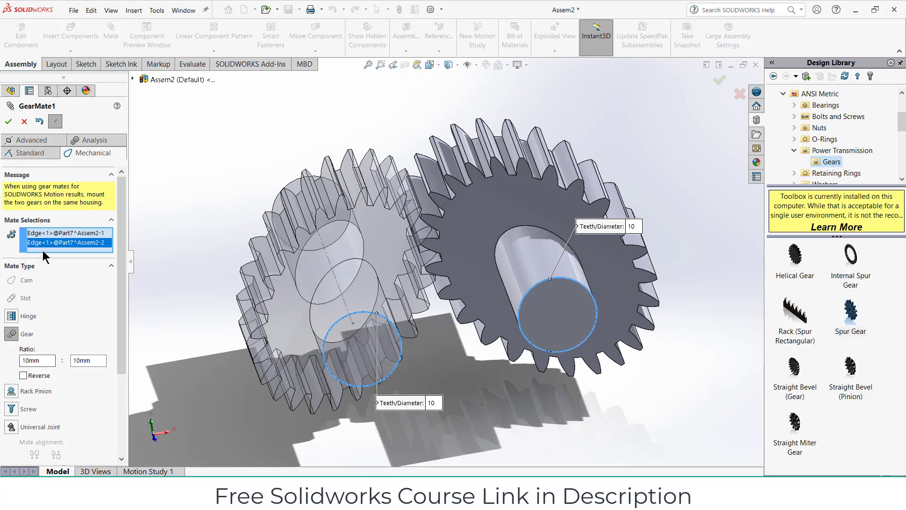
left_click(8, 122)
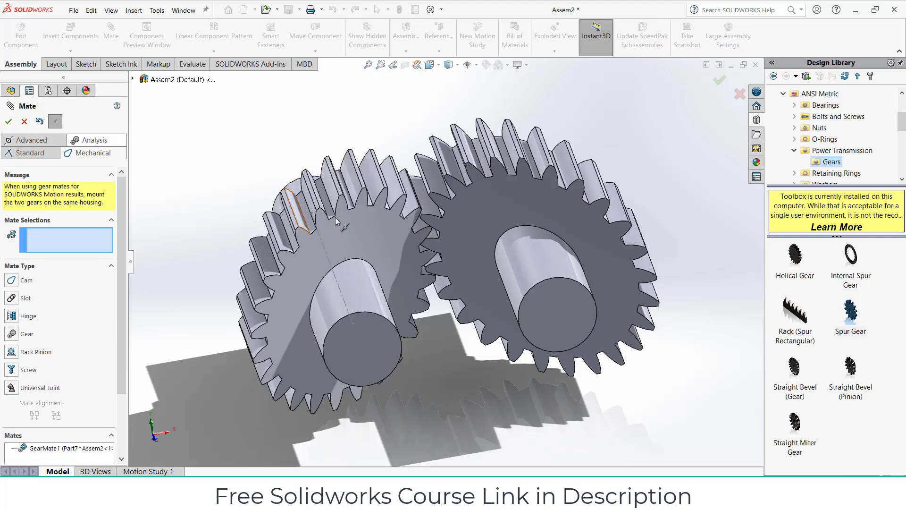
Step: Turn the original gear by hand to test that both gears rotate together, and finish mating
left_click_drag(376, 341, 392, 330)
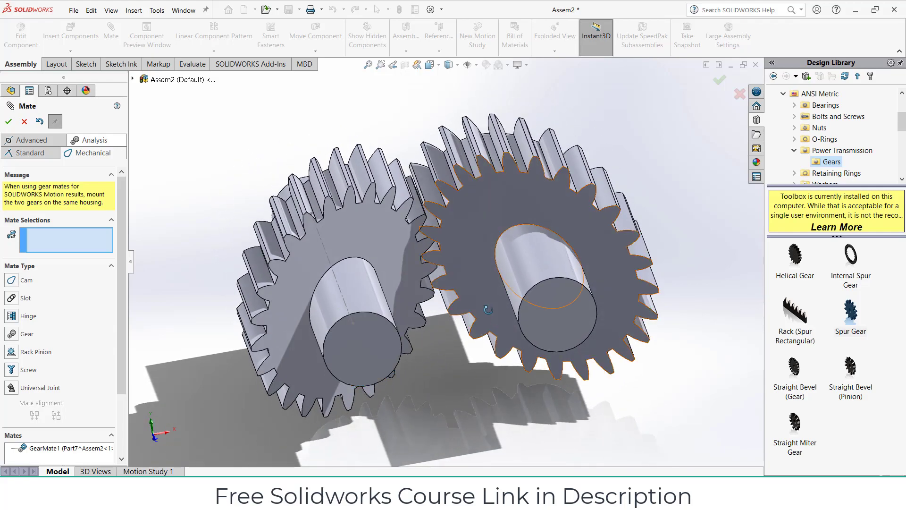
middle_click_drag(405, 321, 342, 268)
left_click_drag(341, 268, 326, 283)
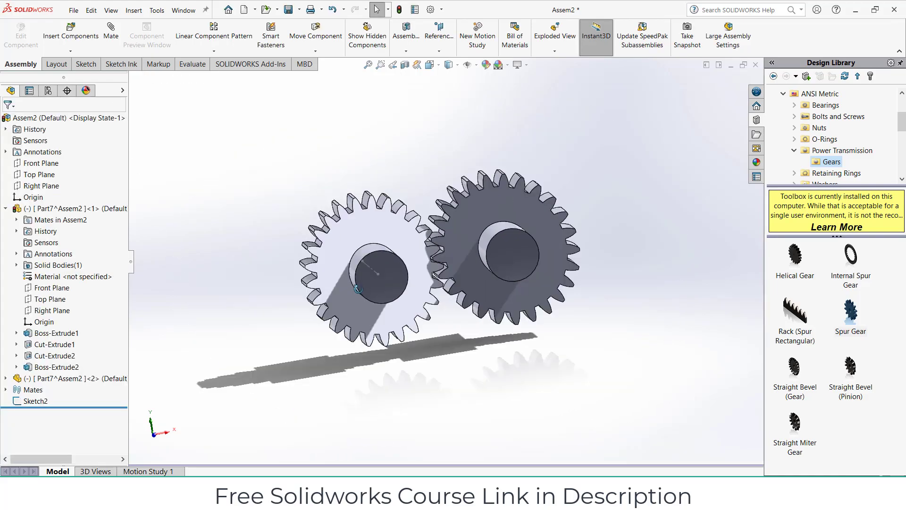
middle_click_drag(359, 289, 416, 330)
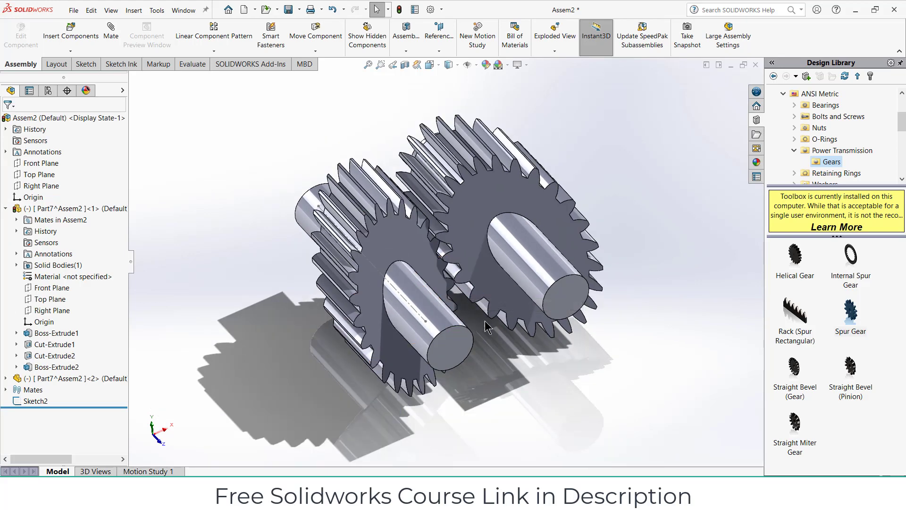
Step: In Motion Study 1, add a 720° distance rotary motor from 0 to 5 s on the original gear's shaft and set 30 frames per second
left_click(145, 471)
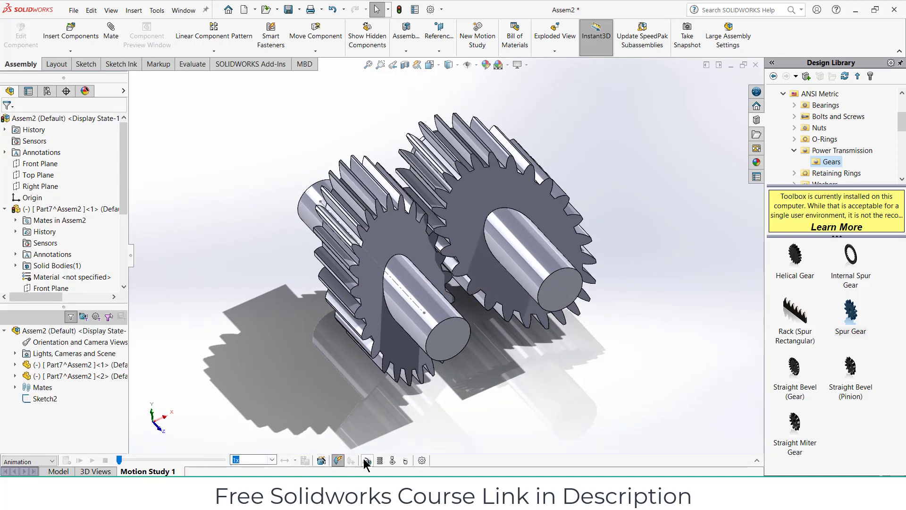
left_click(368, 460)
left_click(432, 300)
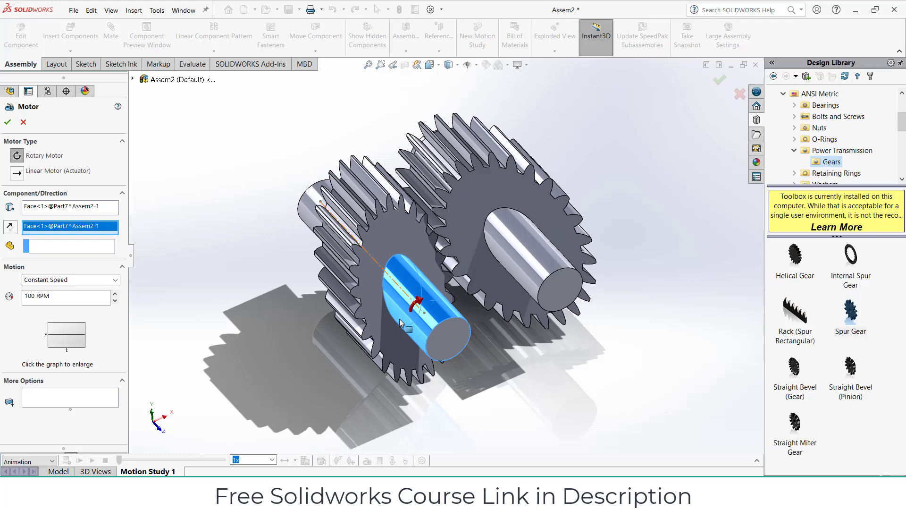
left_click(66, 279)
left_click(61, 300)
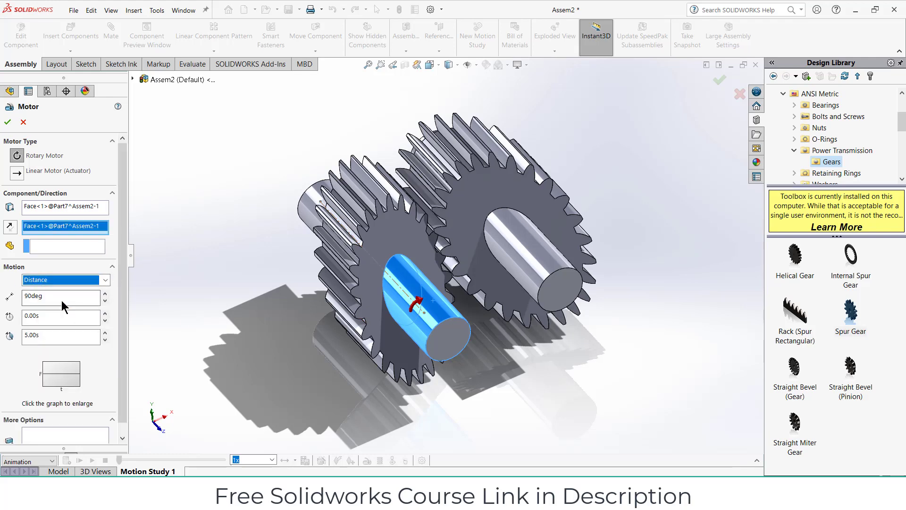
double_click(18, 299)
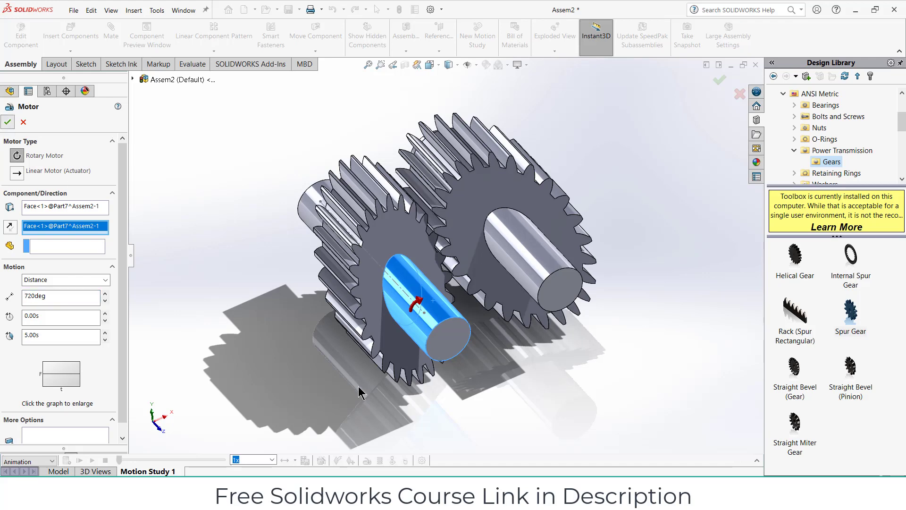
left_click(422, 461)
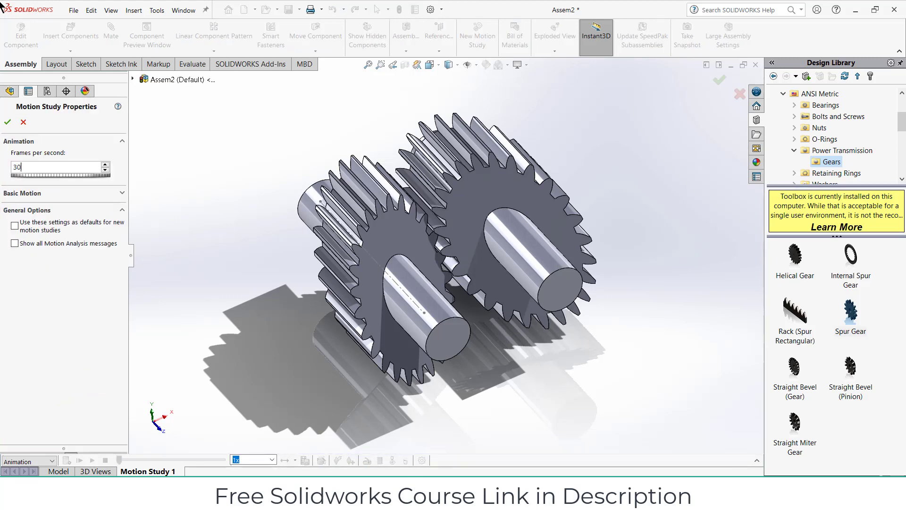
left_click(8, 122)
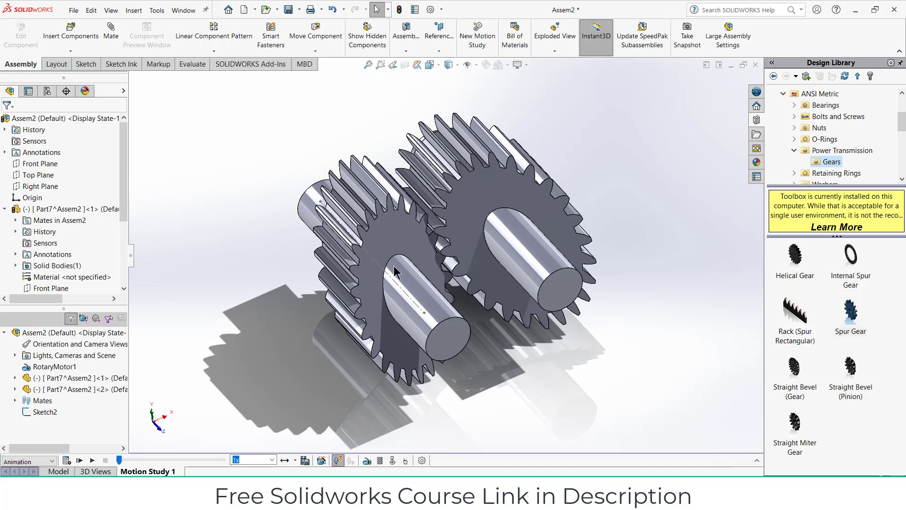
Step: View the gear assembly in the standard trimetric orientation and then in isometric
left_click(440, 66)
left_click(482, 91)
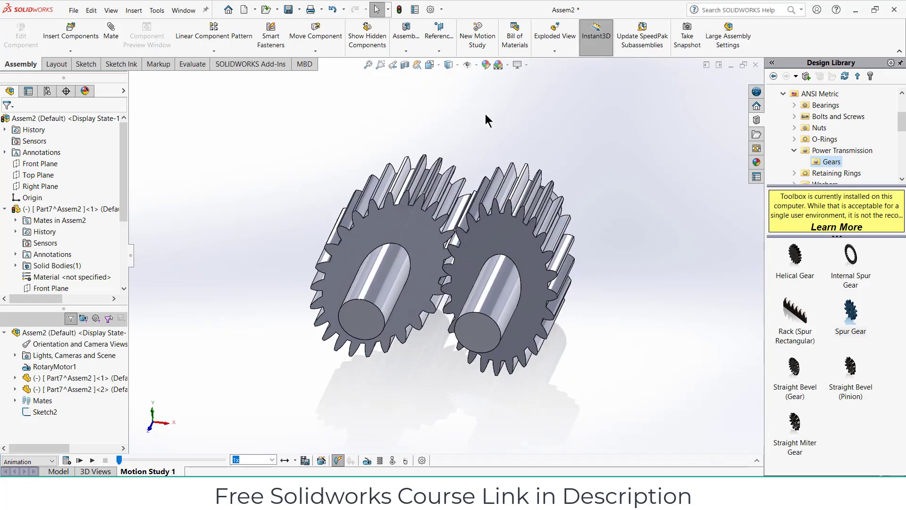
left_click(439, 66)
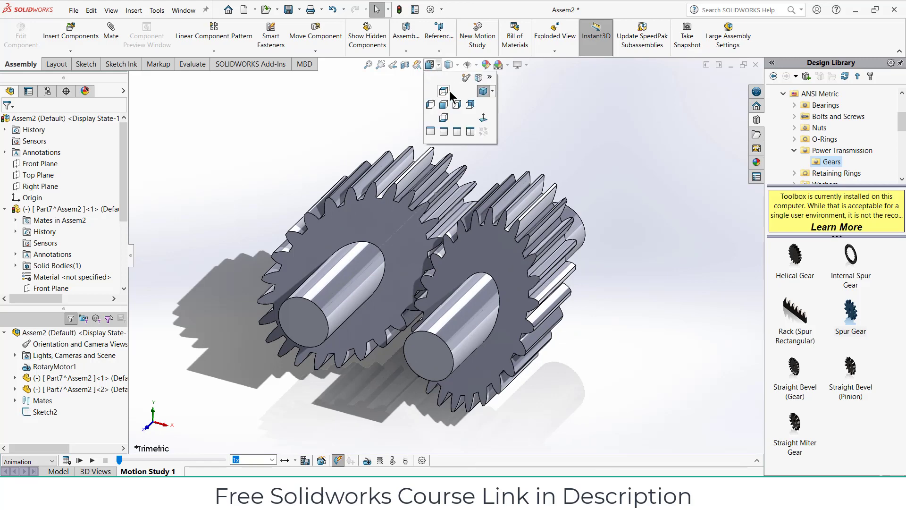
left_click(493, 92)
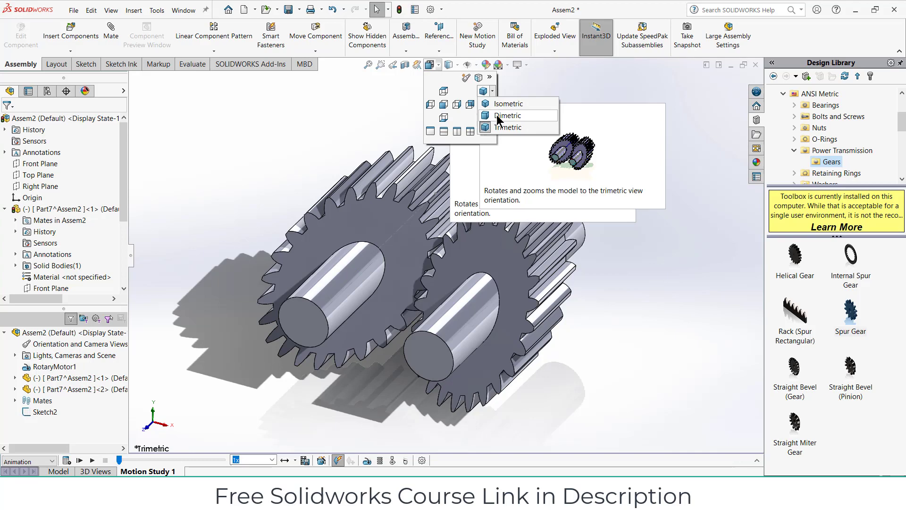
left_click(504, 104)
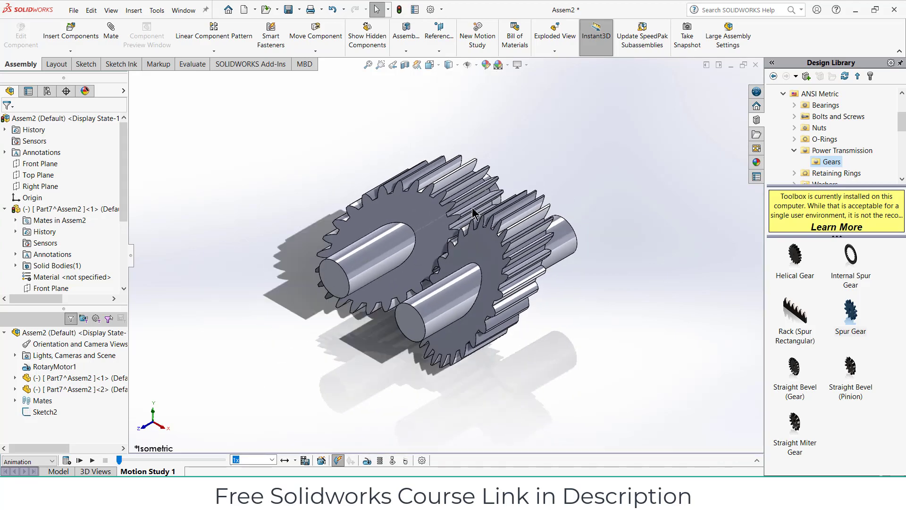
Step: Examine the meshing teeth of the two diagonal gears from an angled view toward the shaft ends
middle_click_drag(539, 247, 402, 215)
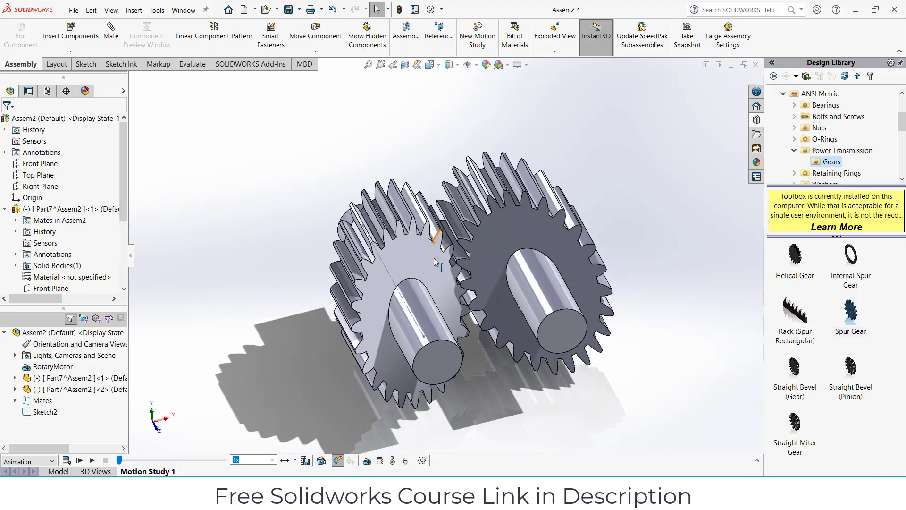
left_click(434, 261)
middle_click_drag(435, 261, 462, 248)
key("Escape")
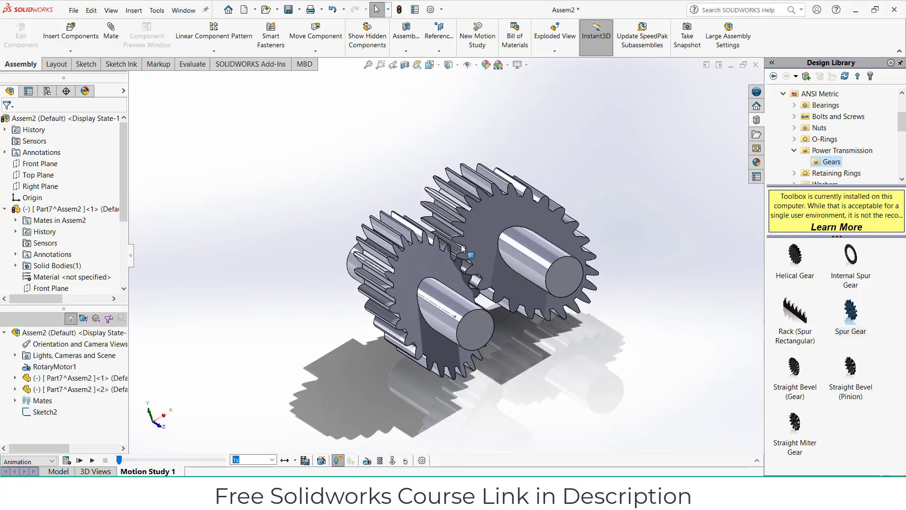
scroll(473, 293, "down", 2)
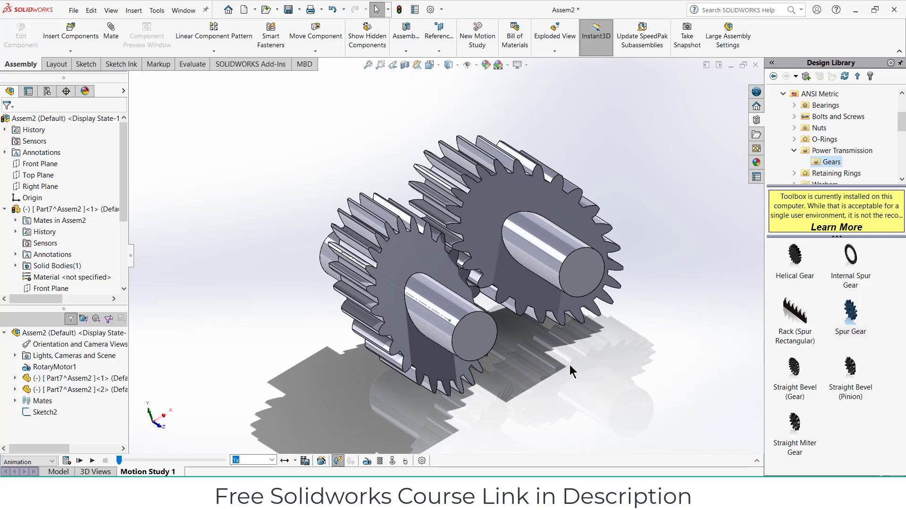
scroll(571, 370, "up", 1)
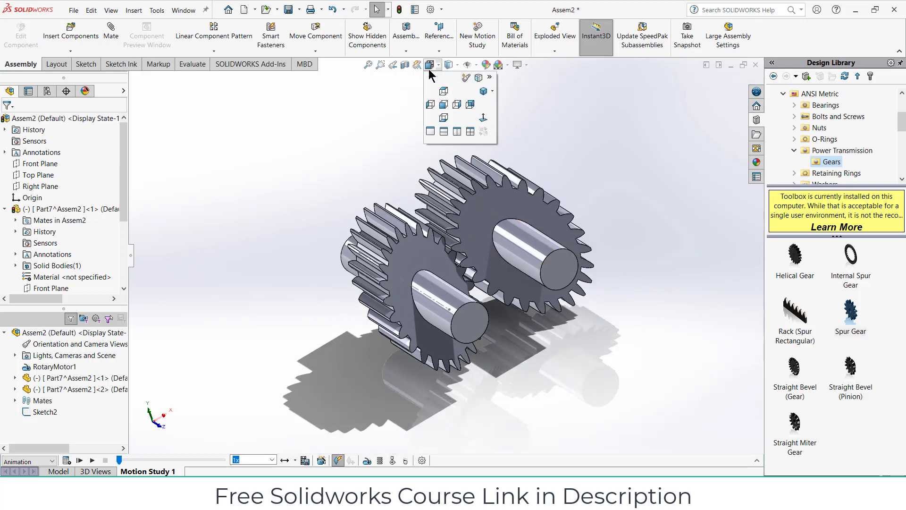
left_click(478, 78)
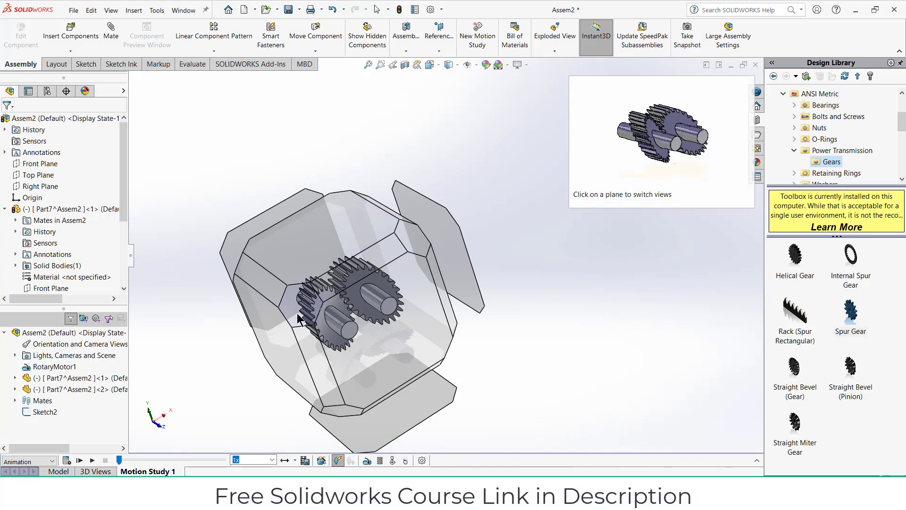
scroll(299, 316, "down", 6)
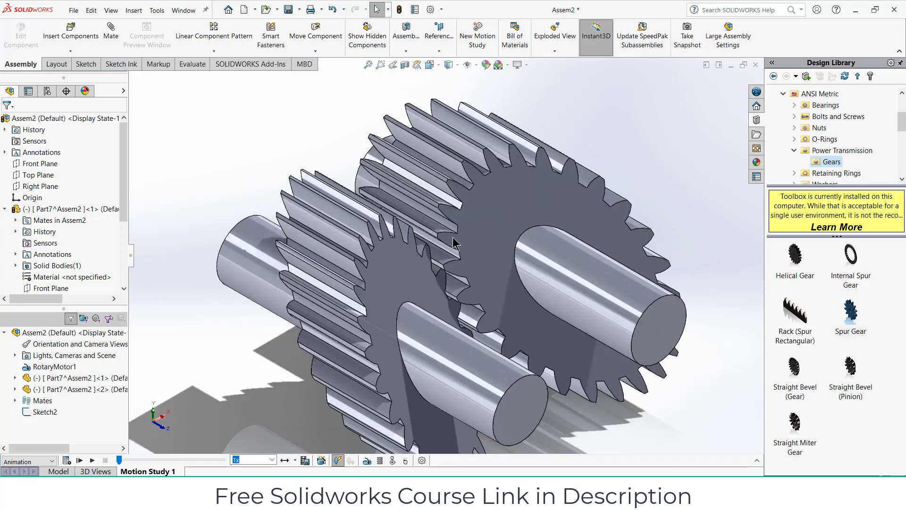
scroll(465, 305, "up", 4)
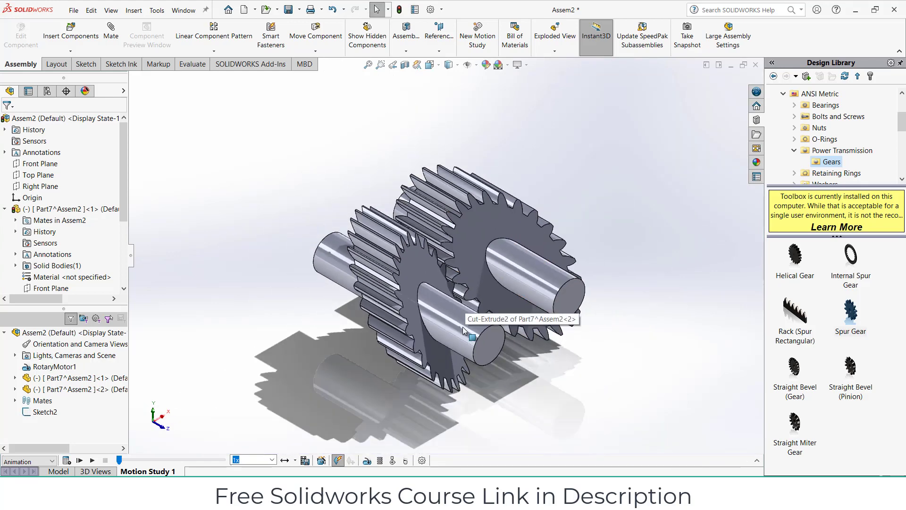
scroll(448, 344, "down", 2)
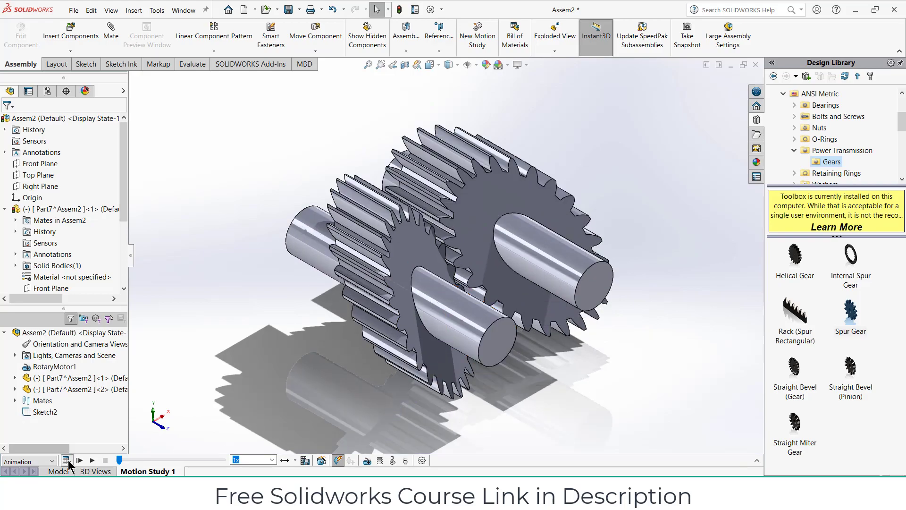
Step: Calculate the motion study and play it back with the playback mode set to Normal
left_click(68, 459)
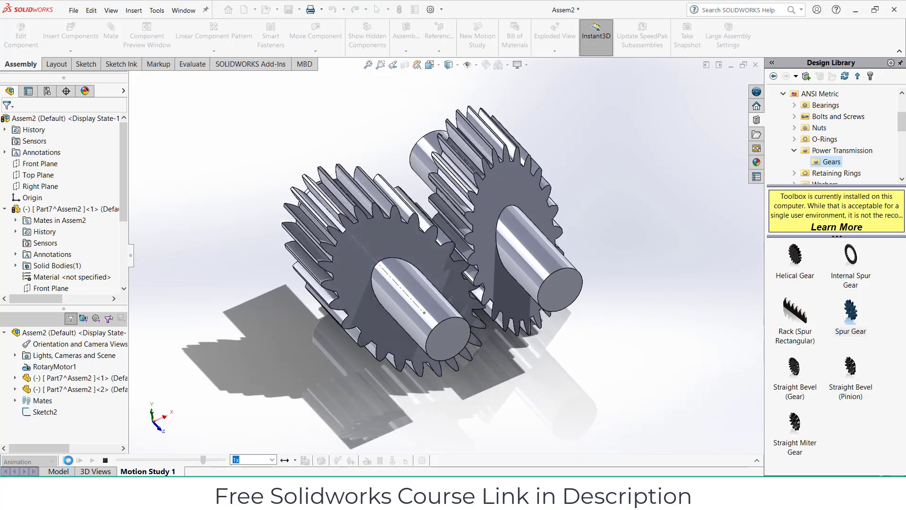
left_click(294, 461)
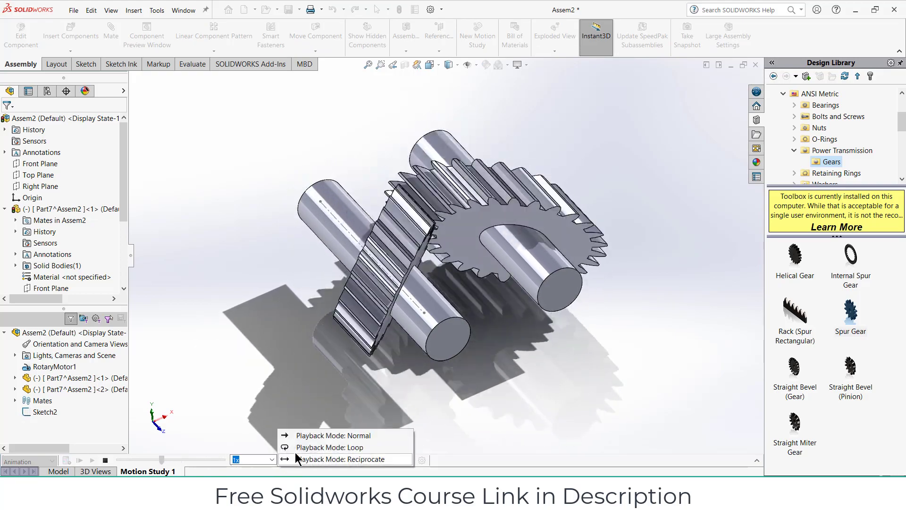
left_click(299, 436)
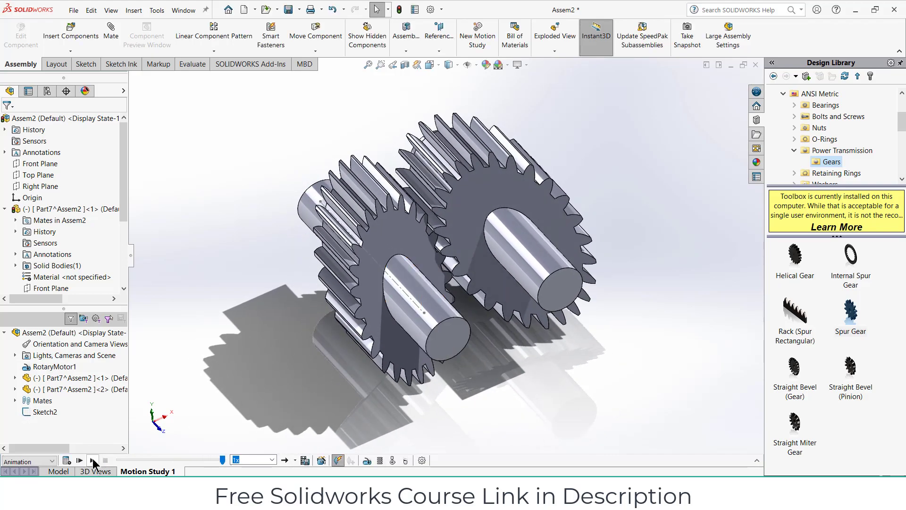
left_click(93, 460)
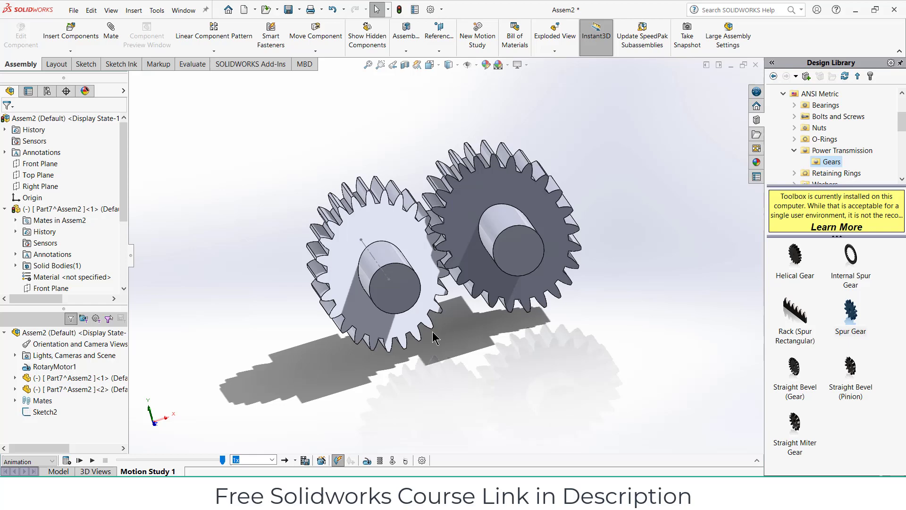
Step: View the assembly normal to the original gear's shaft end face and replay the animation
left_click(362, 260)
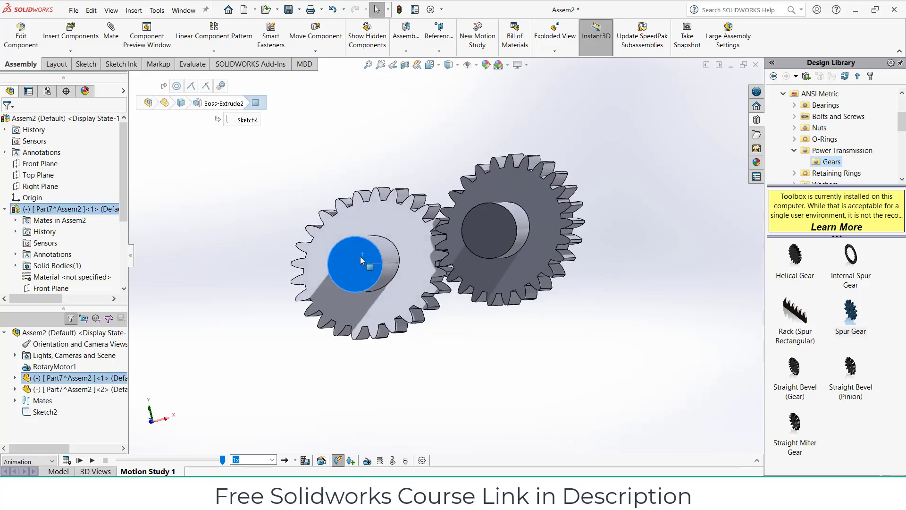
key("ctrl+8")
left_click(93, 460)
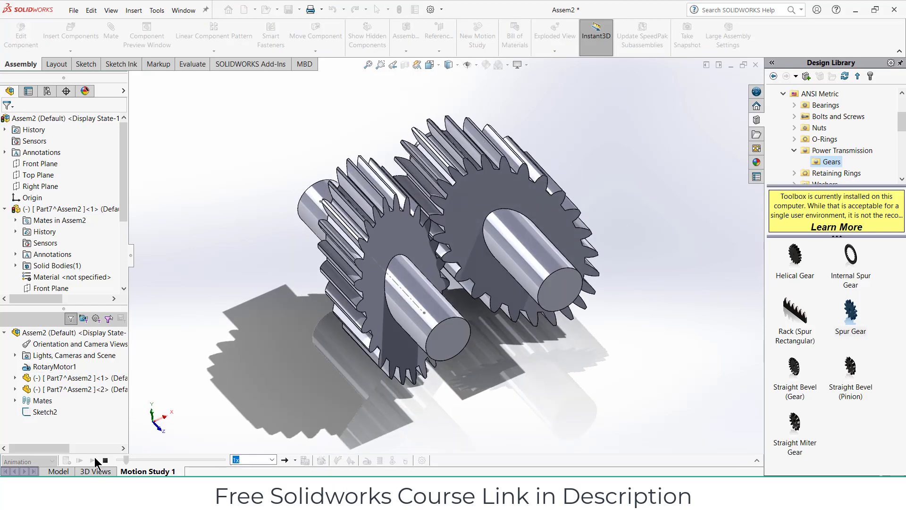
Step: Disable playback of view keys for Orientation and Camera Views in the motion study
left_click(755, 460)
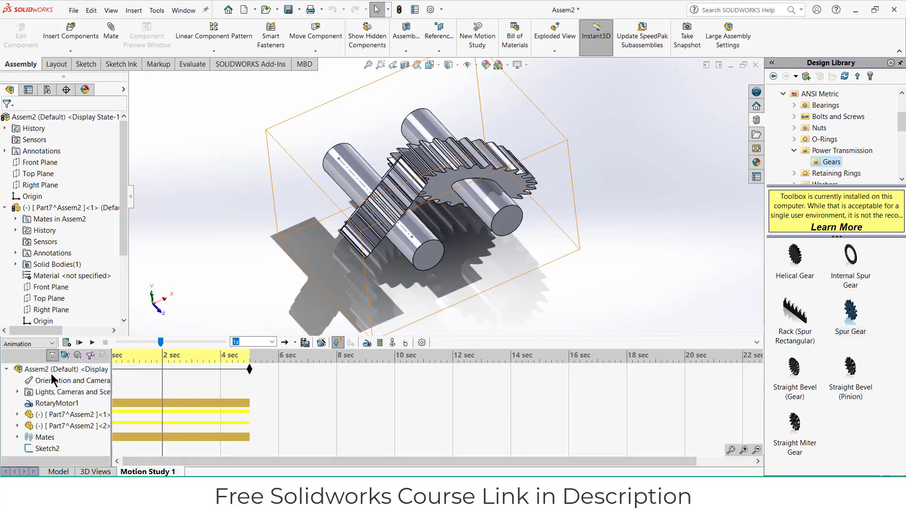
right_click(50, 374)
left_click(47, 371)
right_click(46, 384)
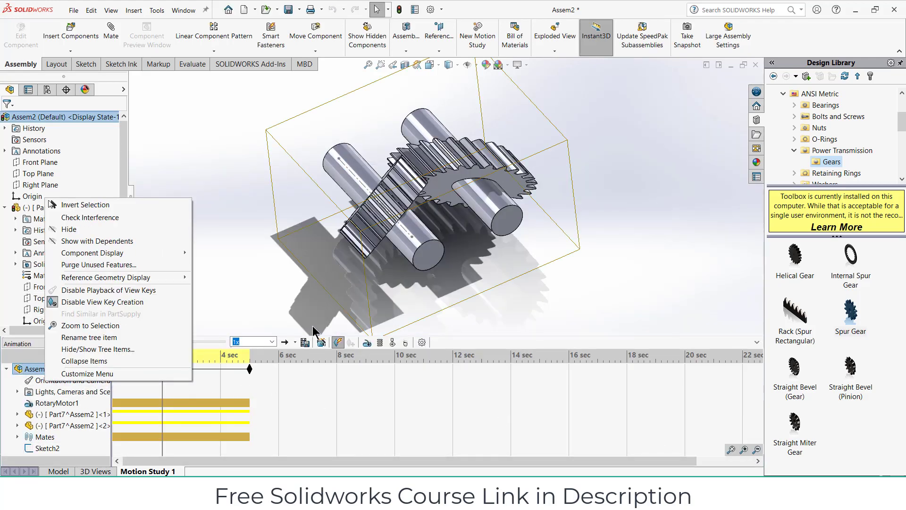
left_click(221, 324)
right_click(74, 381)
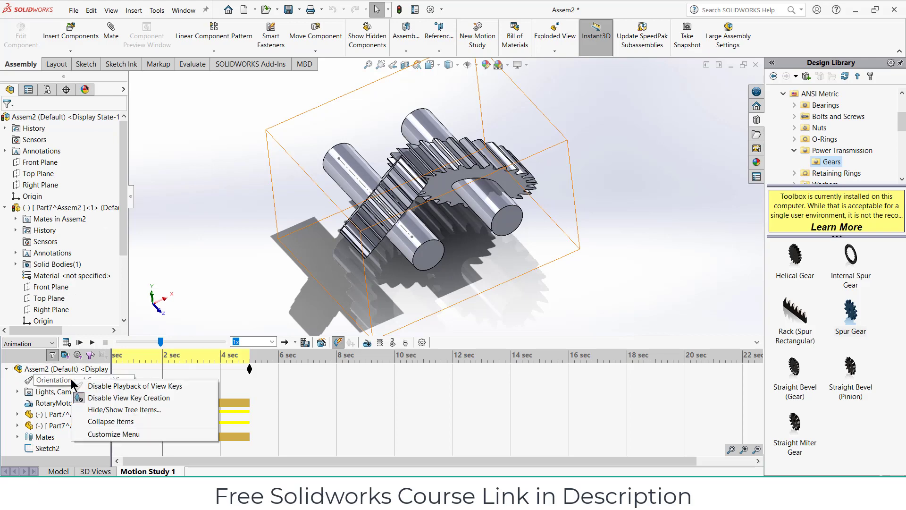
left_click(92, 397)
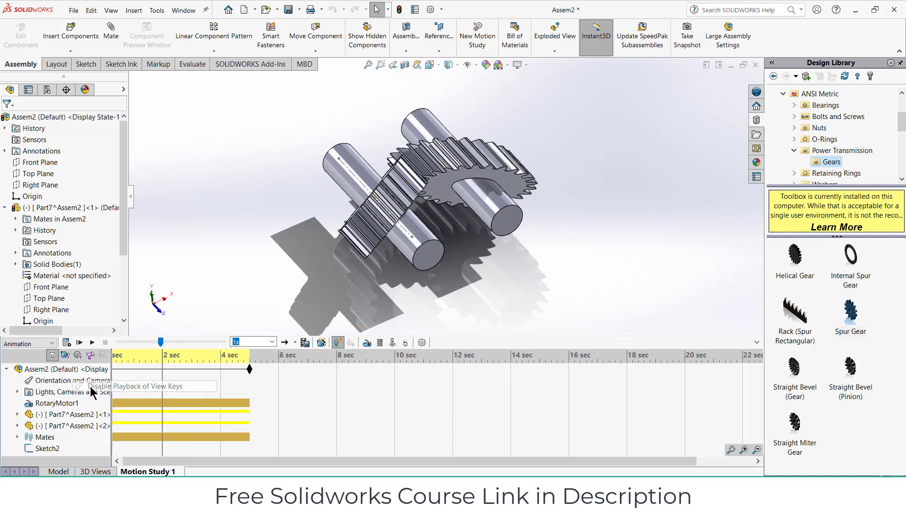
left_click(756, 344)
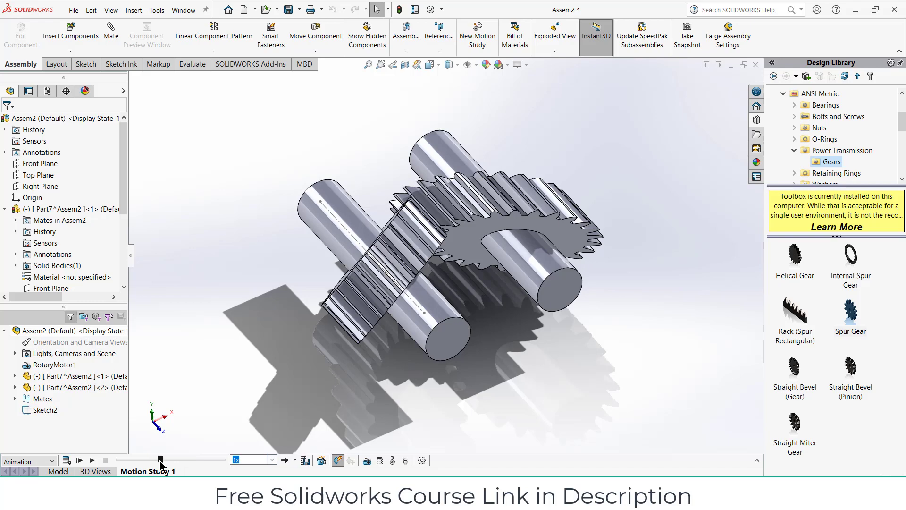
Step: Replay the animation from an angled view and again face-on to the original gear's shaft end
left_click(93, 461)
left_click(92, 460)
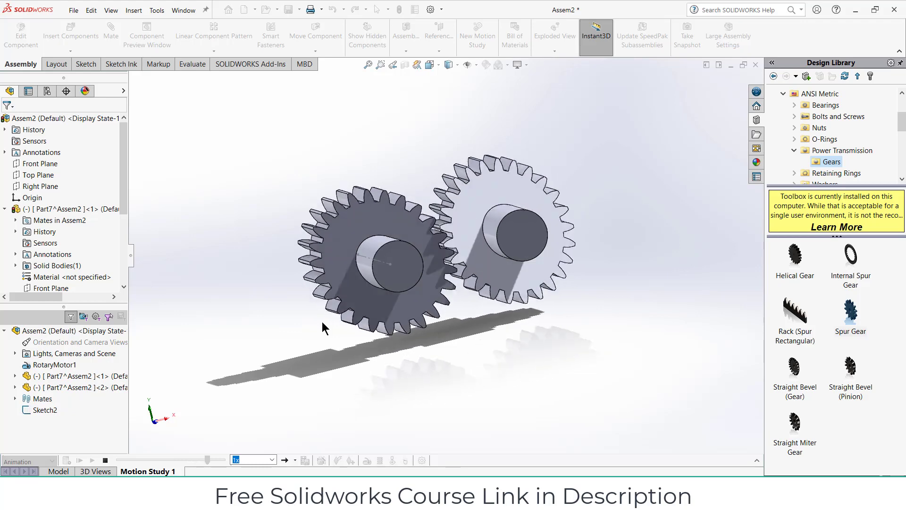
mouse_move(321, 322)
middle_mouse_down()
mouse_move(285, 291)
mouse_move(299, 317)
mouse_move(318, 323)
middle_mouse_up()
left_click(386, 273)
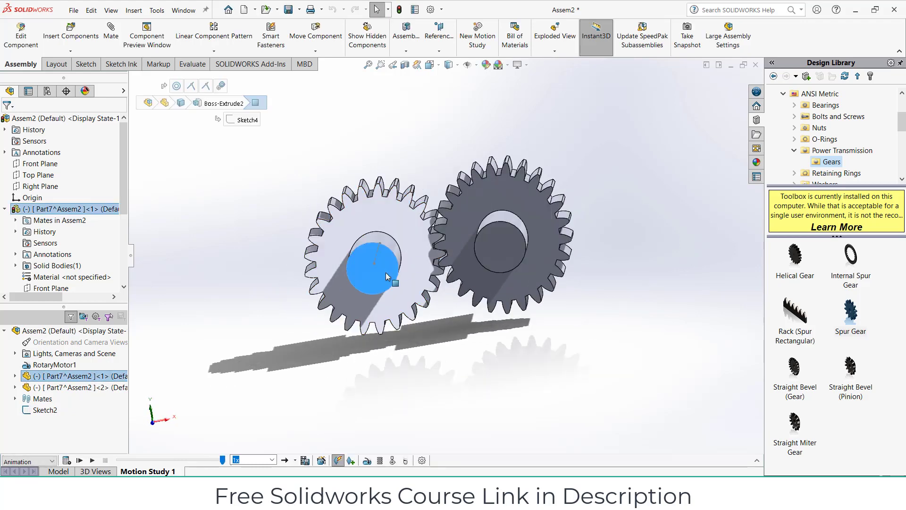
key("ctrl+8")
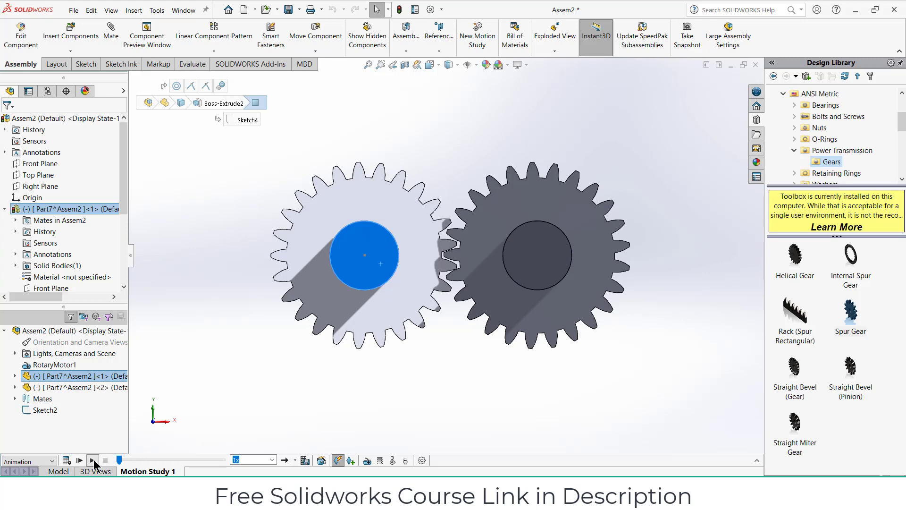
left_click(93, 460)
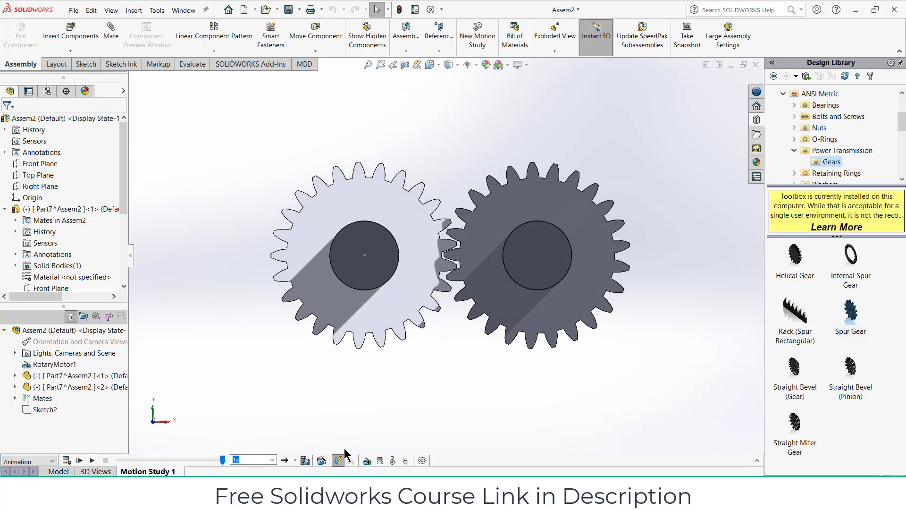
left_click(757, 460)
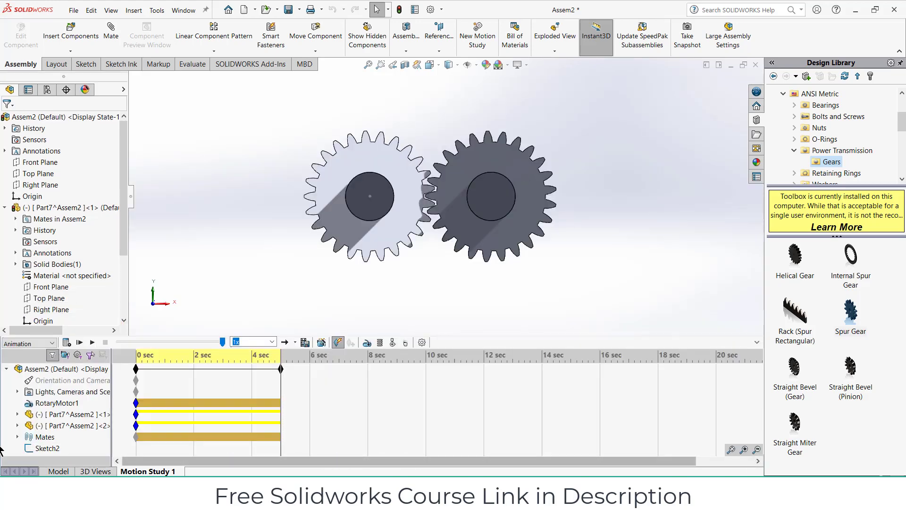
left_click(56, 402)
right_click(56, 402)
left_click(85, 289)
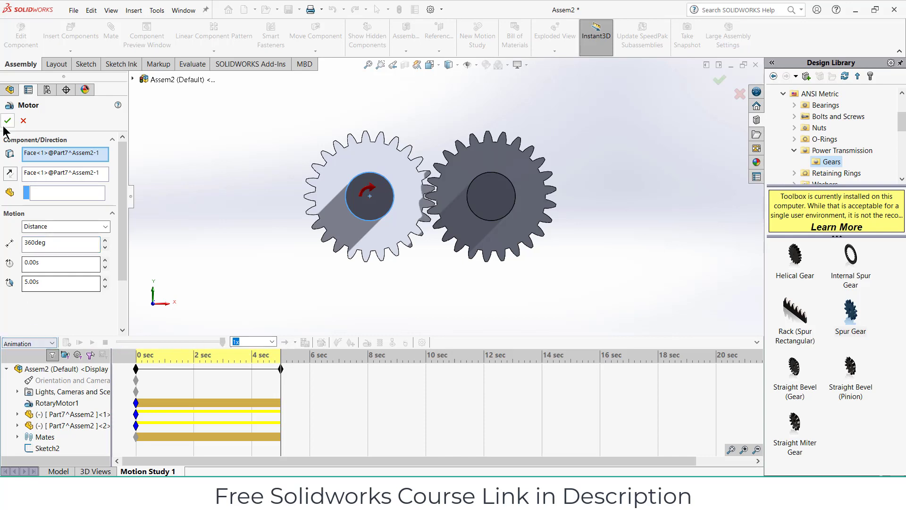
left_click(23, 121)
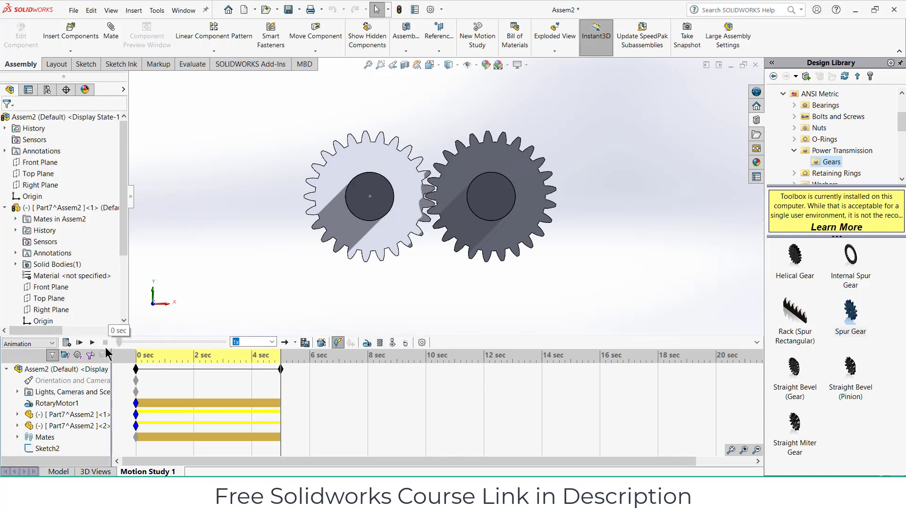
Step: Edit the rotary motor and accept a distance of 720° from 0 to 5 s
right_click(41, 404)
left_click(59, 288)
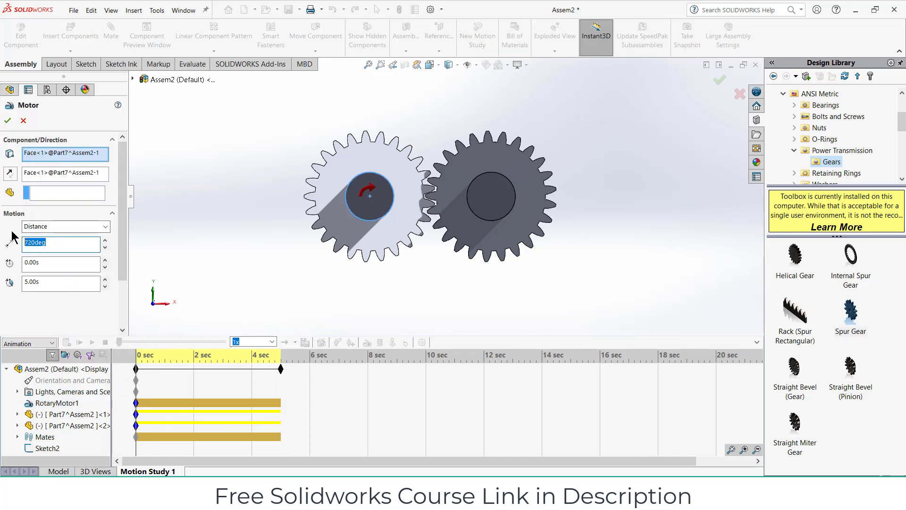
left_click(5, 121)
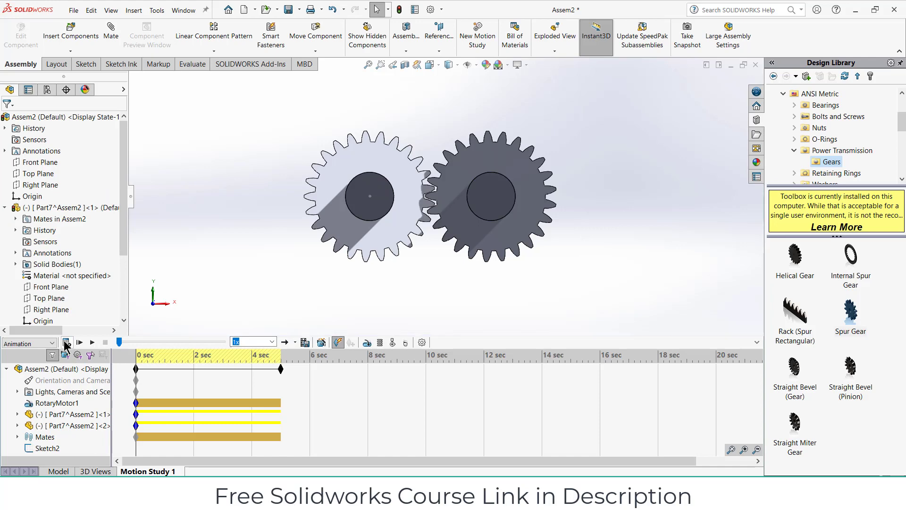
Step: Recalculate the motion study and play the animation from an angled side view of both gears
left_click(66, 343)
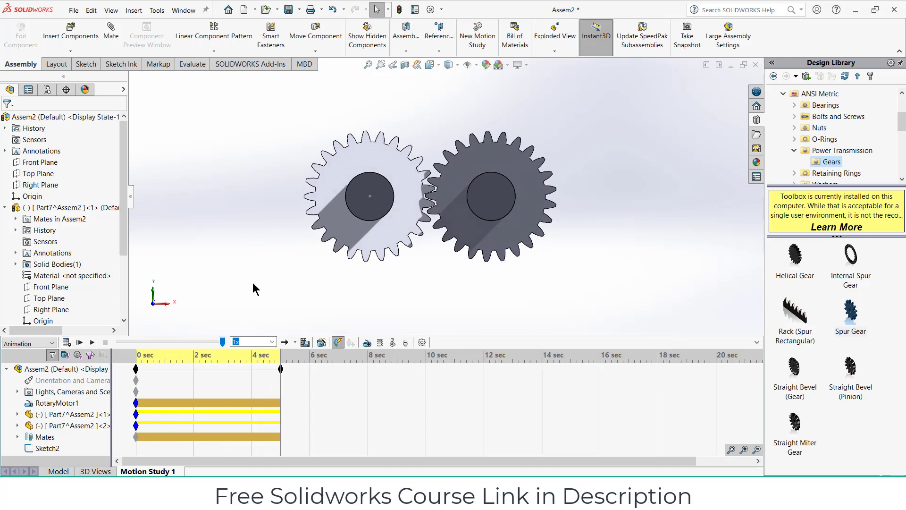
middle_click_drag(253, 288, 322, 262)
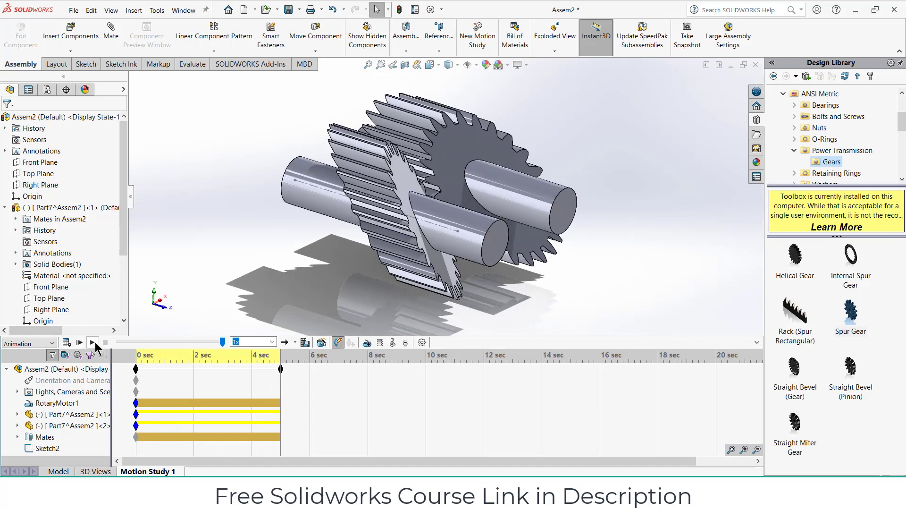
left_click(94, 343)
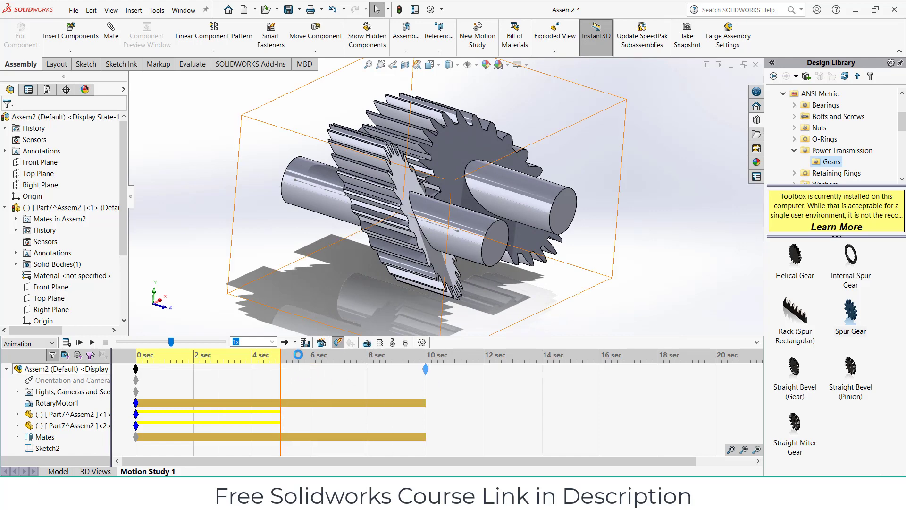
left_click(368, 355)
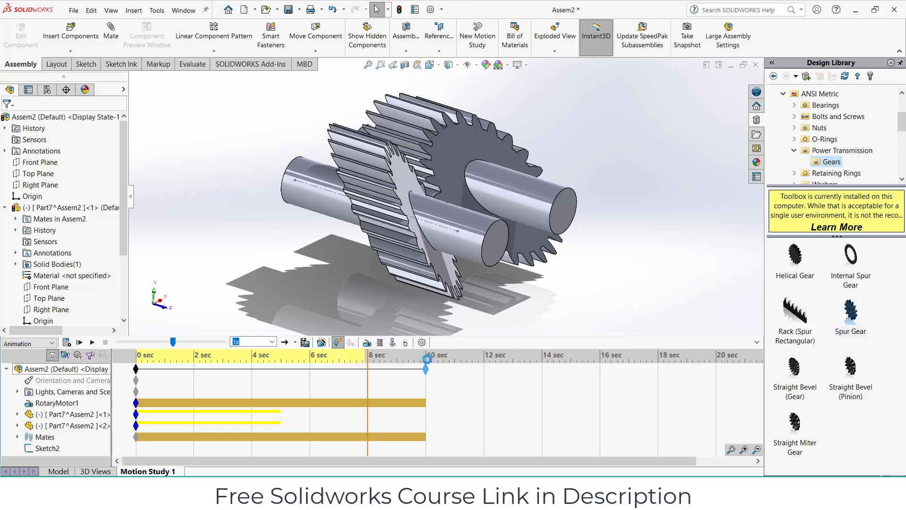
right_click(60, 405)
left_click(88, 289)
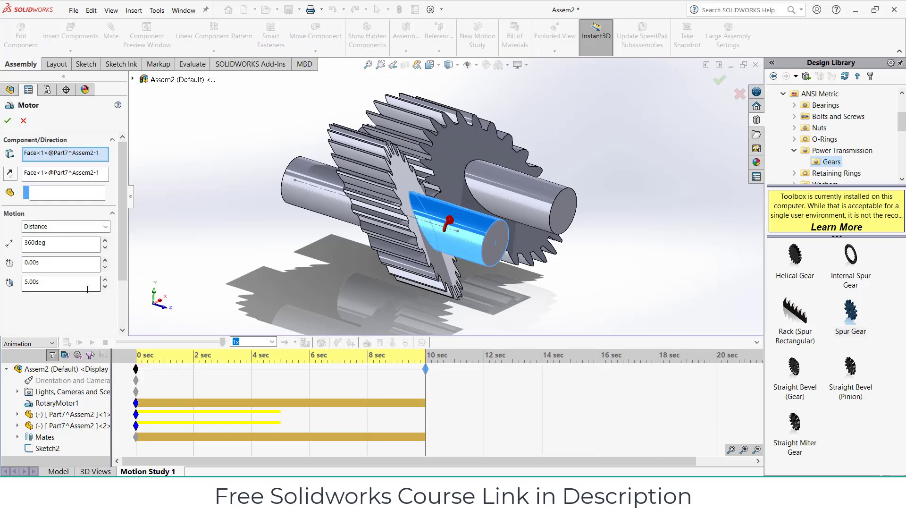
left_click(24, 121)
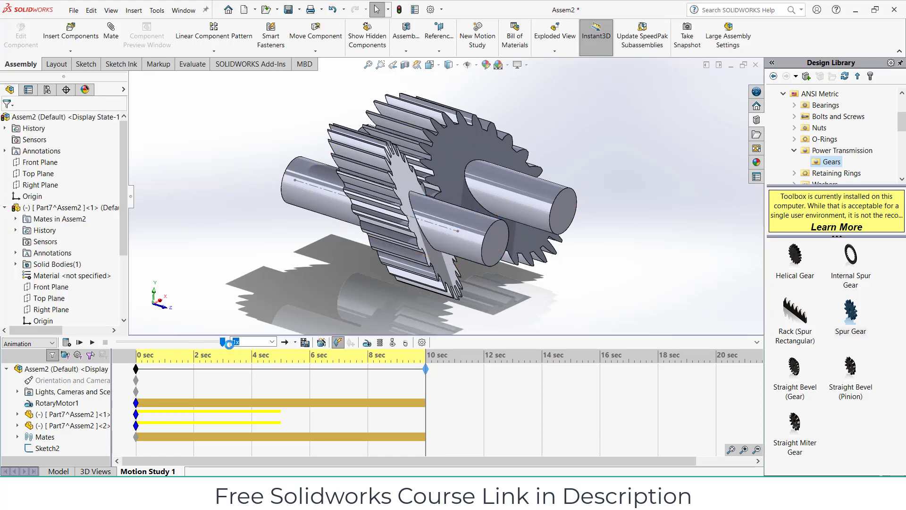
Step: Edit the rotary motor in the motion study and set its duration to 10 s
right_click(56, 402)
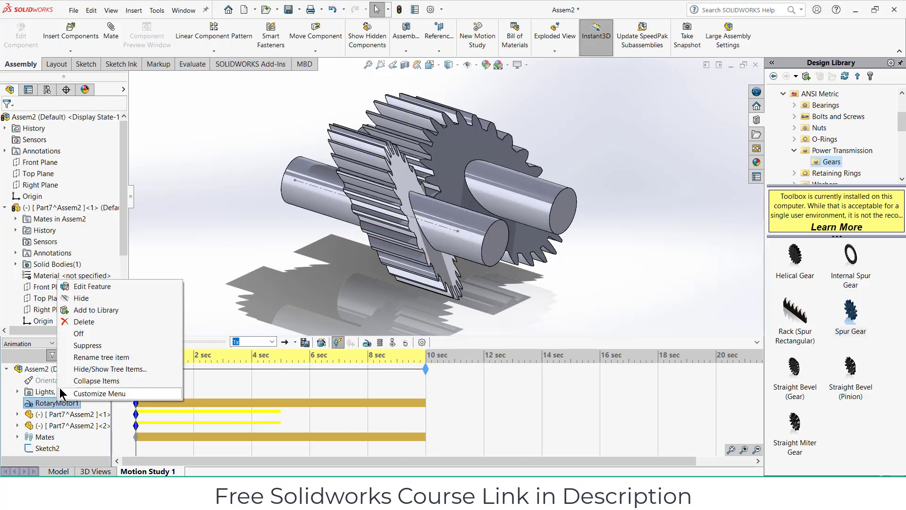
left_click(85, 289)
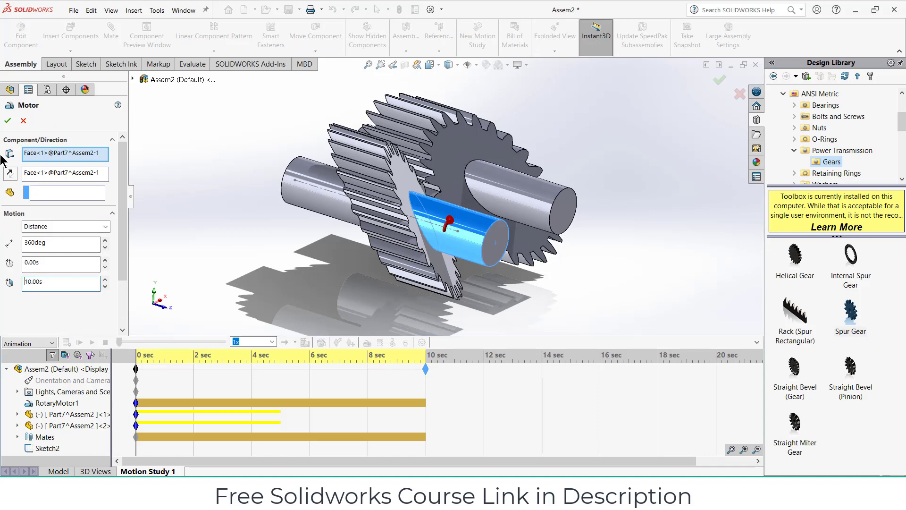
left_click(8, 121)
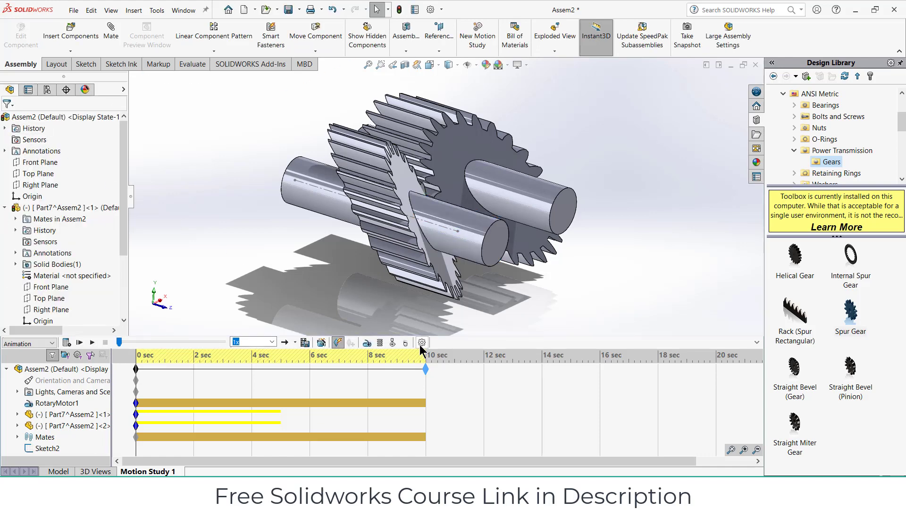
Step: Change the motion study type to Basic Motion and recalculate the study
left_click(422, 342)
left_click(8, 121)
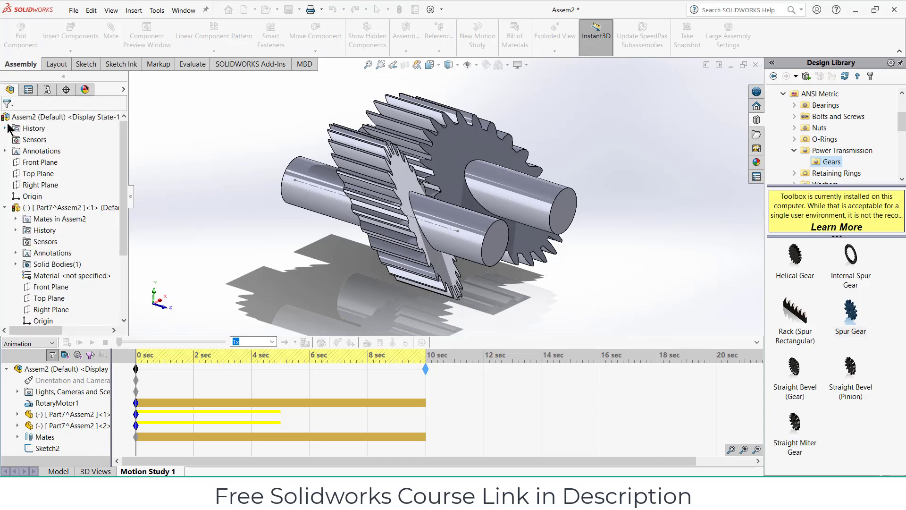
left_click(26, 366)
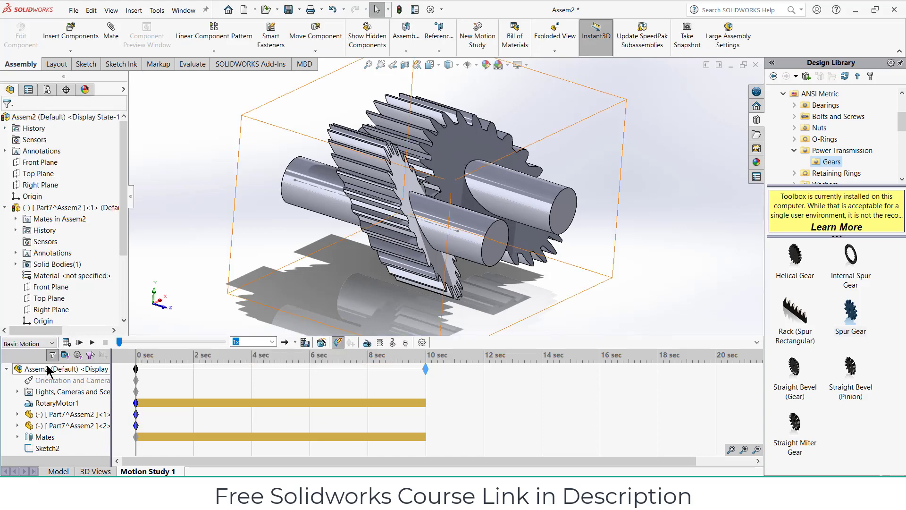
left_click(66, 343)
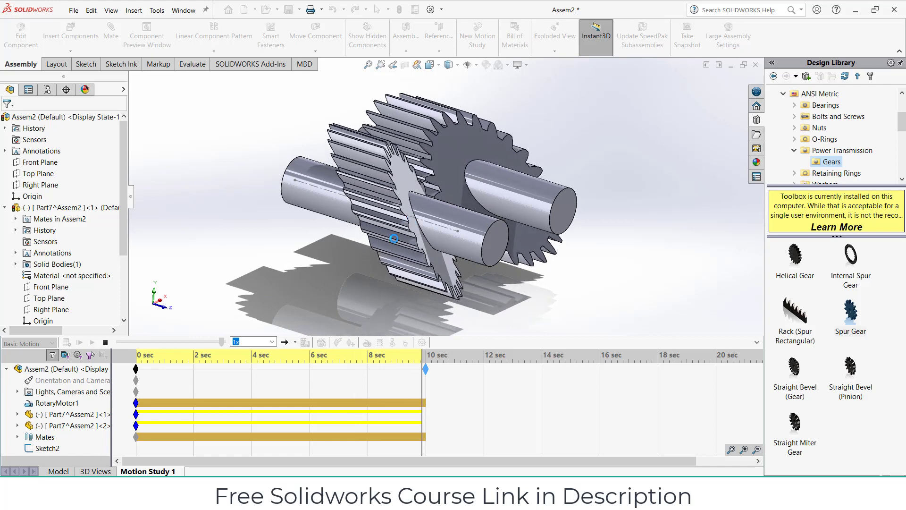
Step: Play the recalculated animation facing the shaft ends, and collapse the timeline to examine both gears from an angled view
middle_click_drag(410, 223, 333, 269)
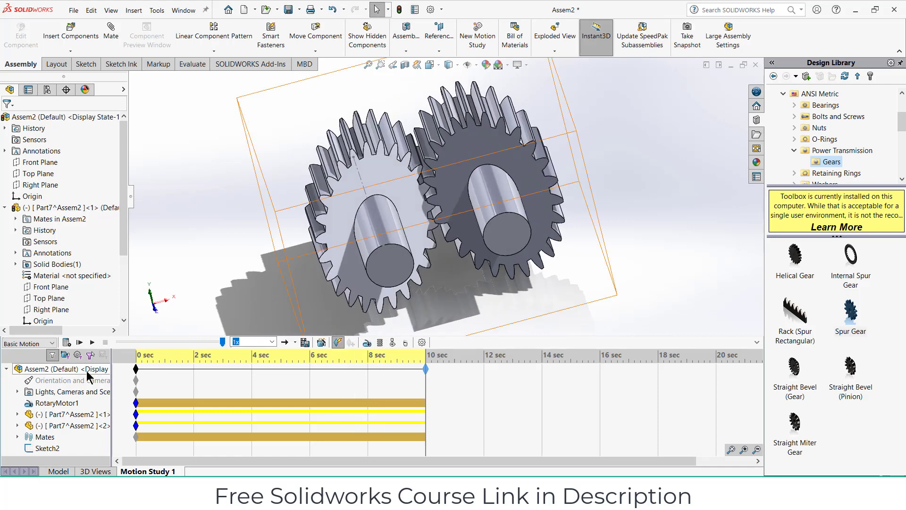
left_click(92, 343)
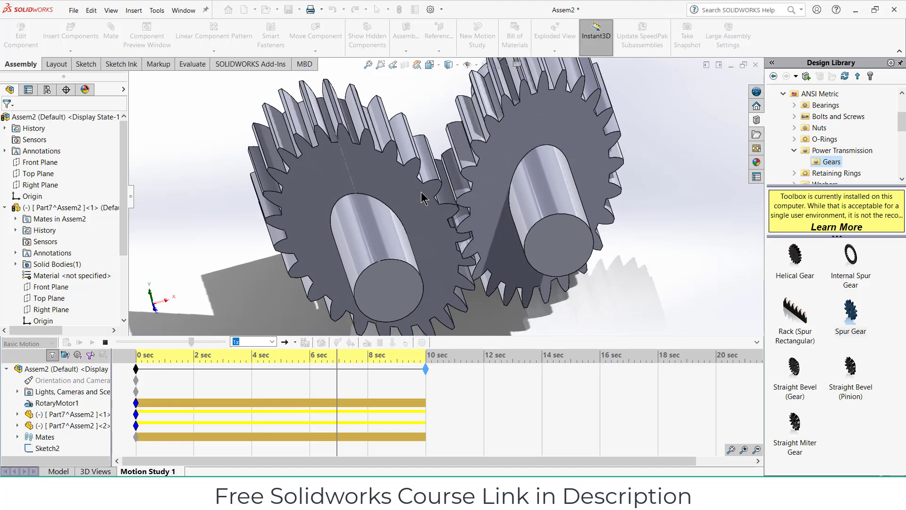
left_click(757, 343)
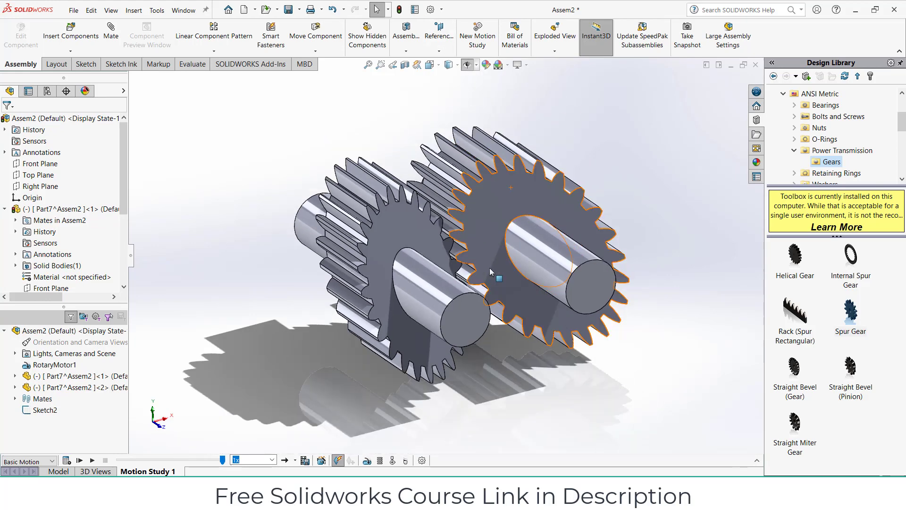
middle_click_drag(500, 198, 492, 284)
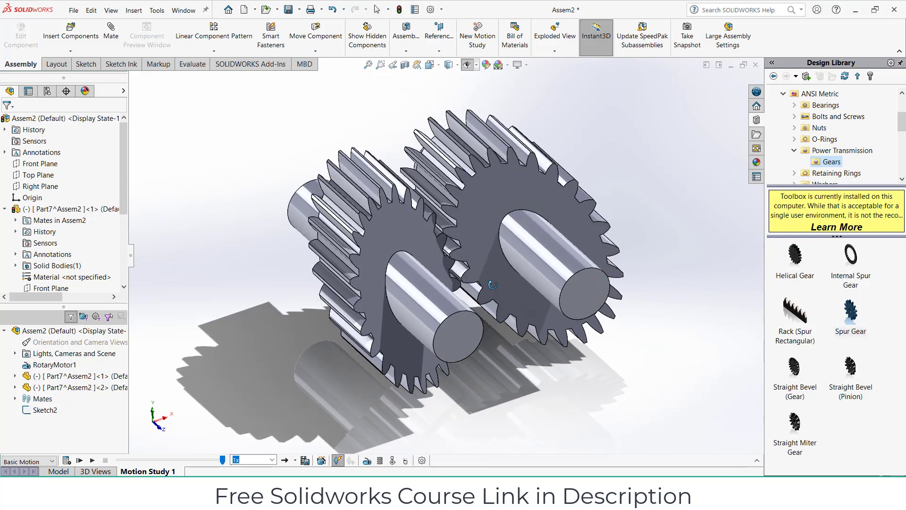
Step: Orient the assembly model normal to the Top Plane, return to Motion Study 1 and replay the animation
left_click(57, 471)
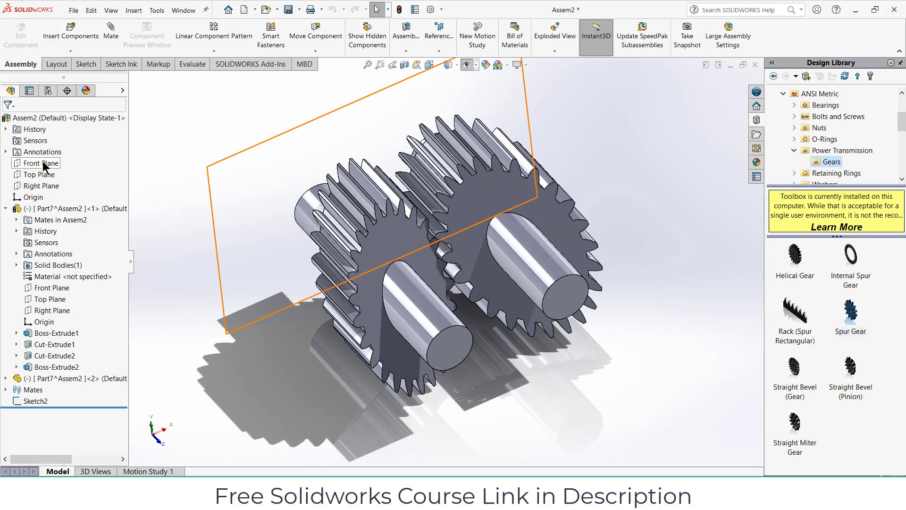
left_click(46, 177)
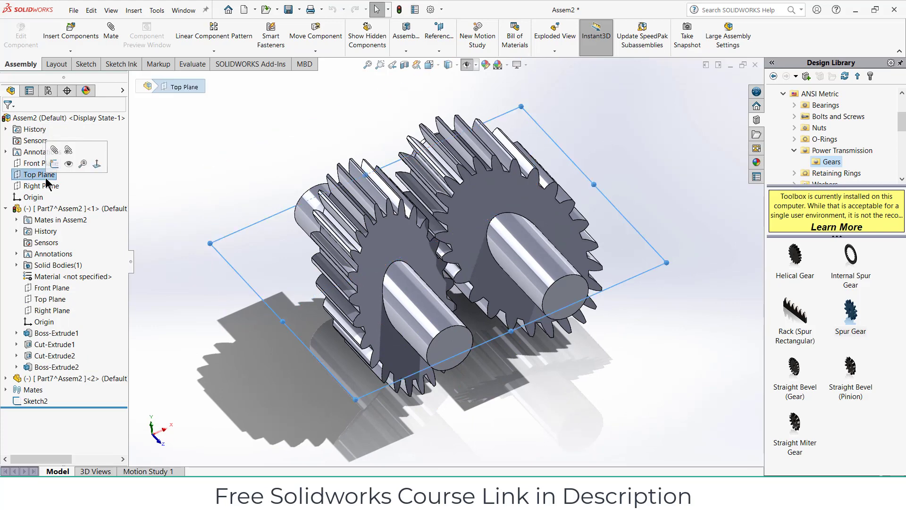
key("ctrl+8")
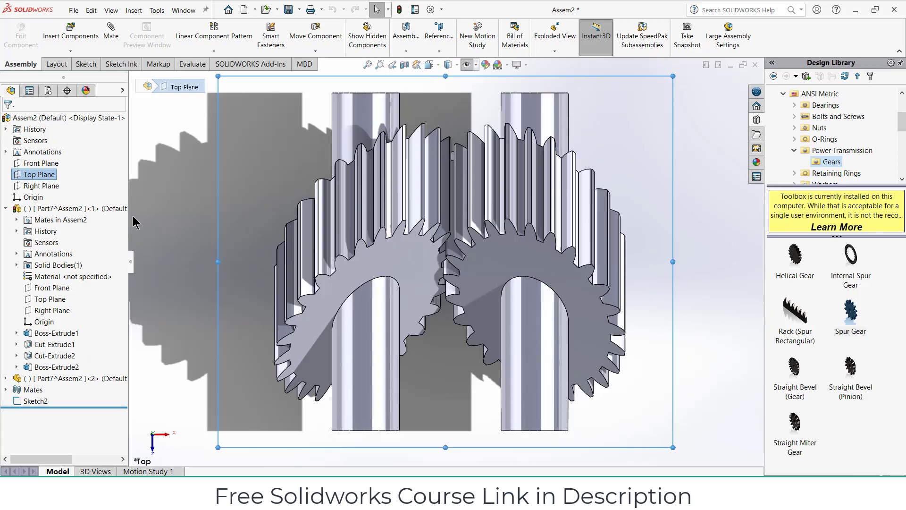
key("z")
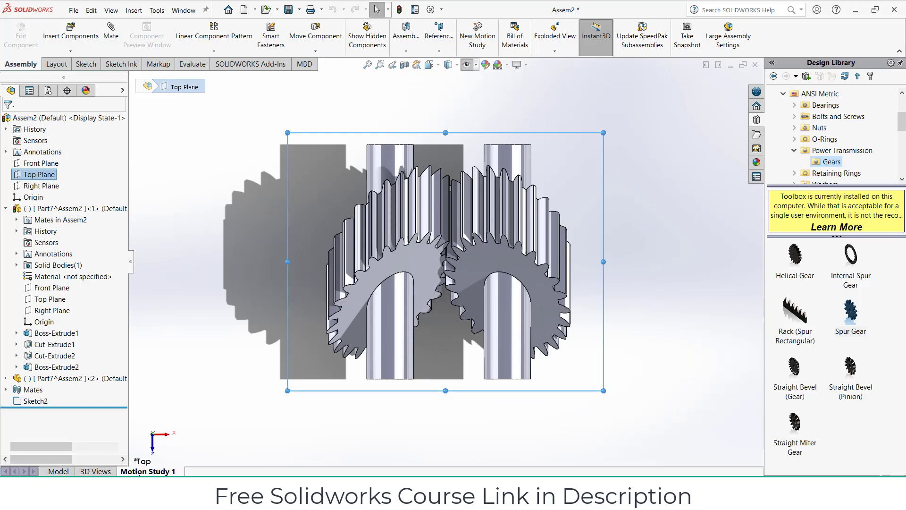
left_click(142, 471)
left_click(93, 459)
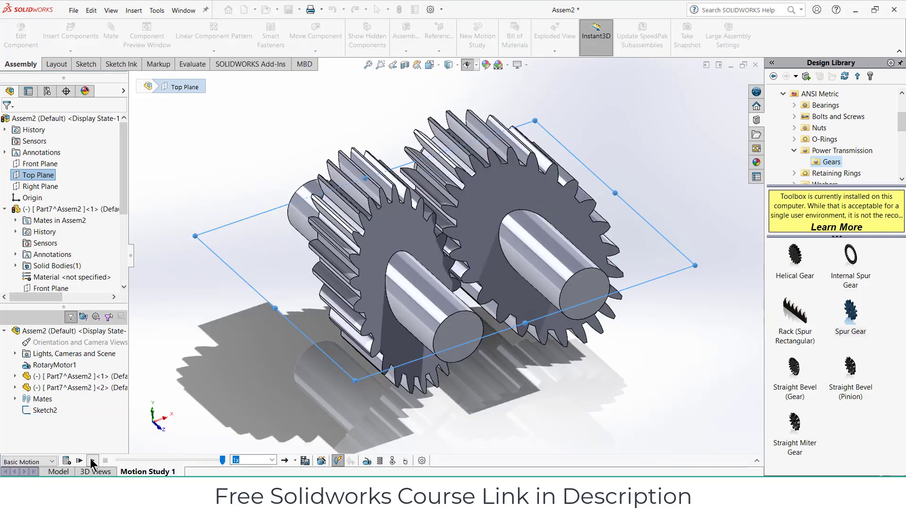